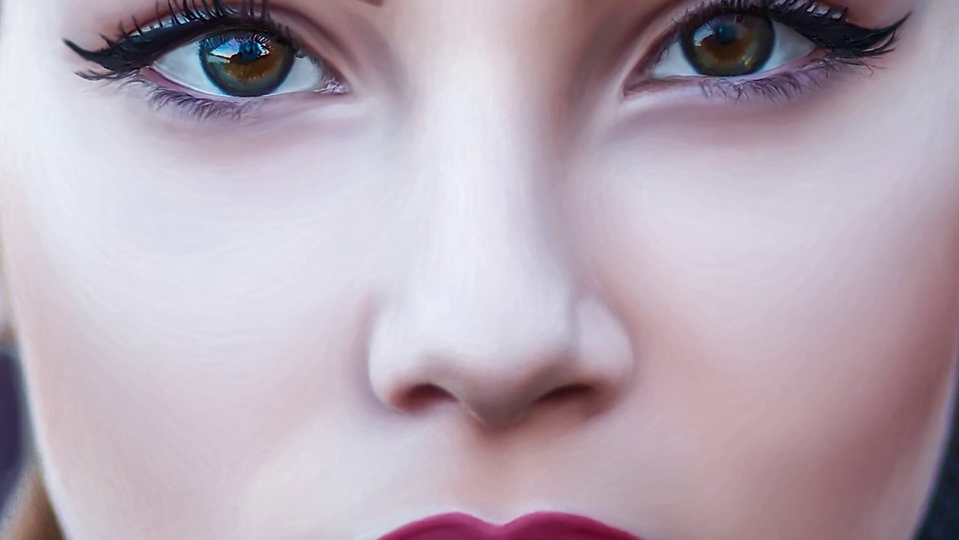
Blend the eyeliner and skin around the eye on Layer 7 with the Mixer Brush set to Very Wet, Heavy Mix.
key(bracketleft)
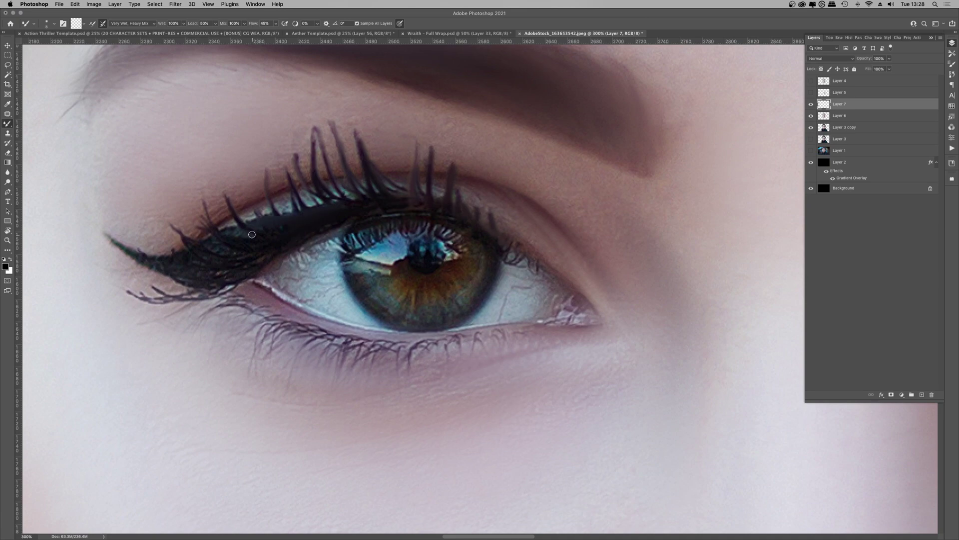
mouse_move(357, 240)
mouse_down()
mouse_move(426, 258)
mouse_move(352, 280)
mouse_up()
key(bracketright)
key(bracketright)
key(bracketright)
drag(280, 275, 374, 305)
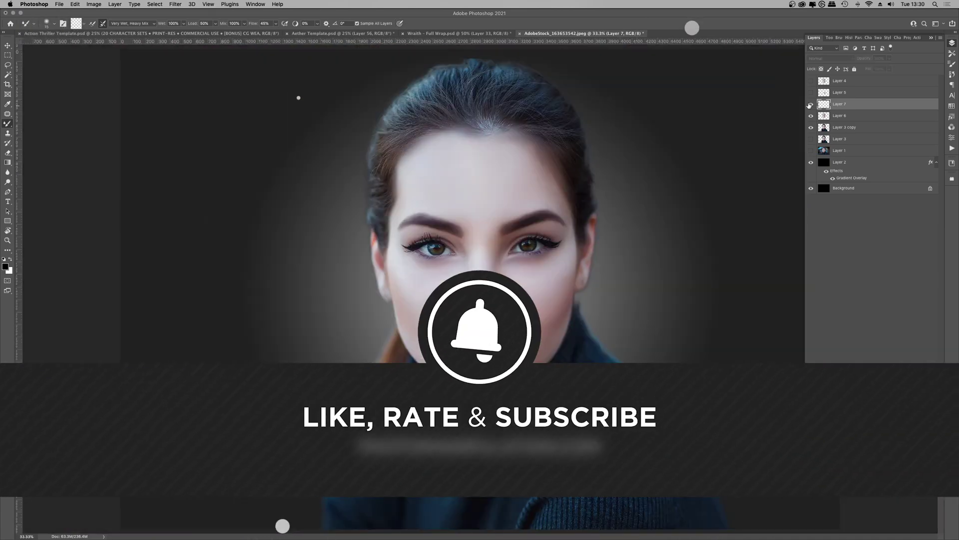
Smooth the facial skin on Layer 7 with a larger Mixer Brush using the Wet, Light Mix preset.
key(bracketright)
key(bracketright)
key(bracketright)
key(bracketright)
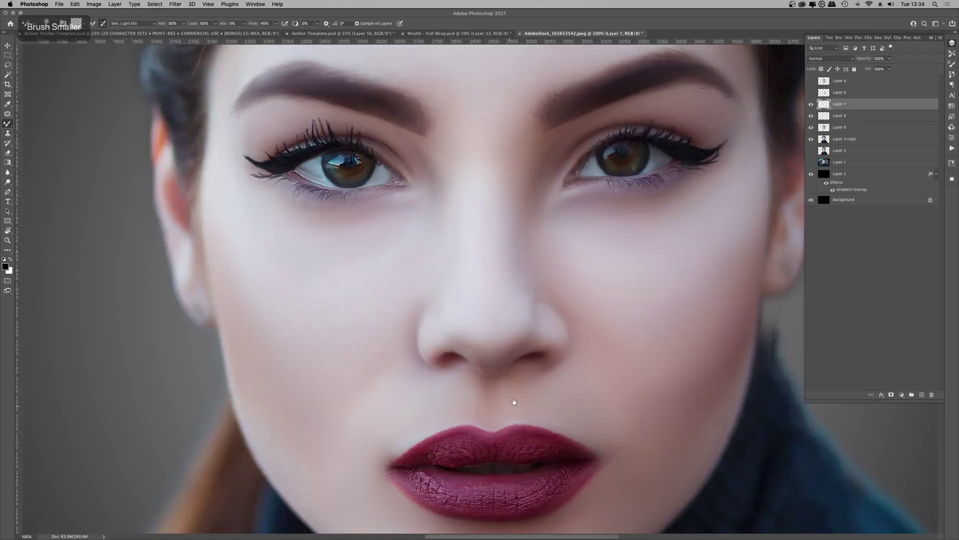
drag(514, 402, 492, 262)
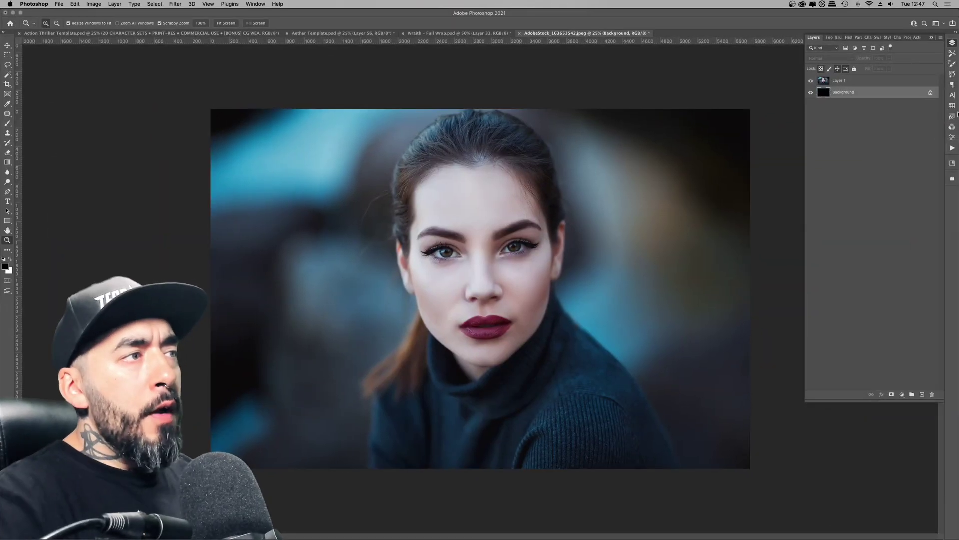
Compare the document with and without the photo layer, then make Layer 1 the active layer.
click(952, 43)
click(811, 81)
click(810, 81)
click(843, 82)
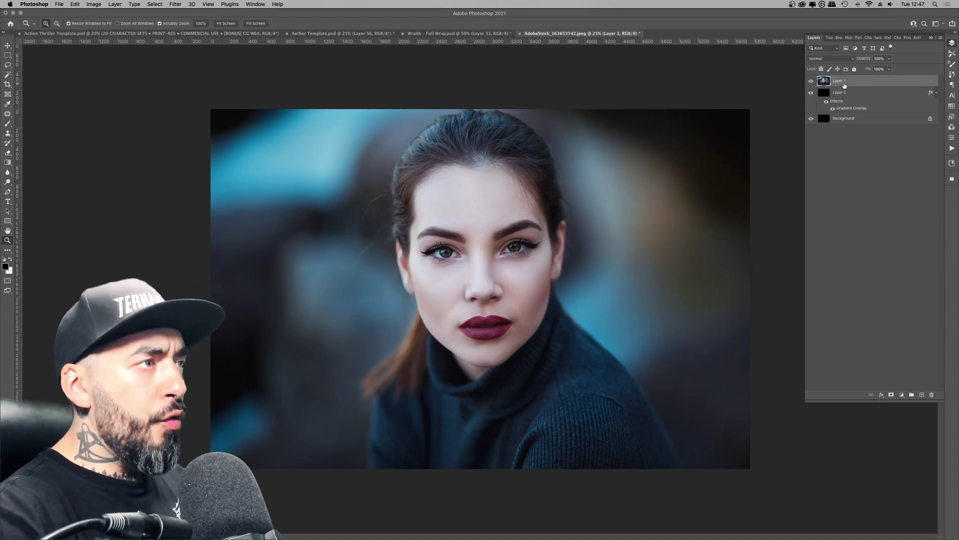
Lasso the woman's ponytail, sweater and shoulders on Layer 1.
key(l)
key(super+plus)
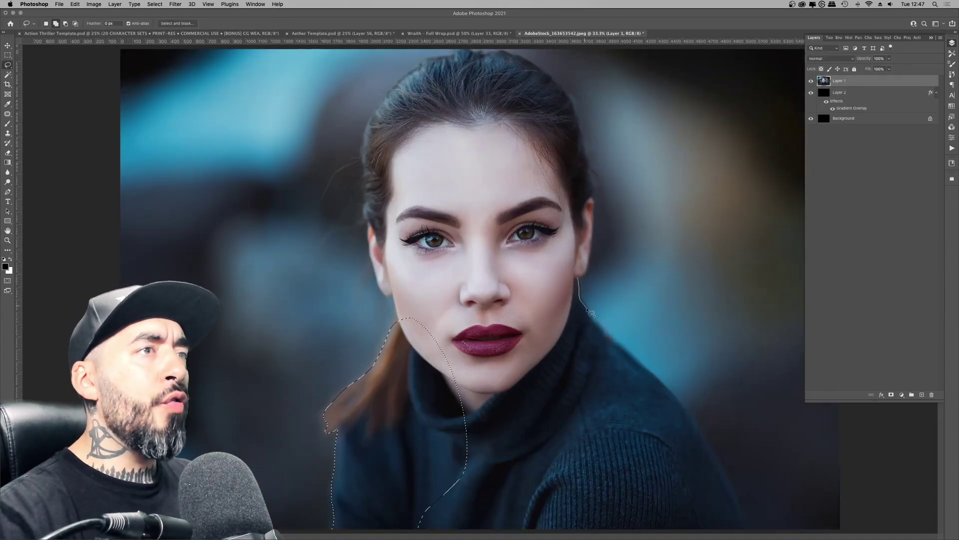
drag(487, 539, 483, 307)
drag(744, 516, 747, 529)
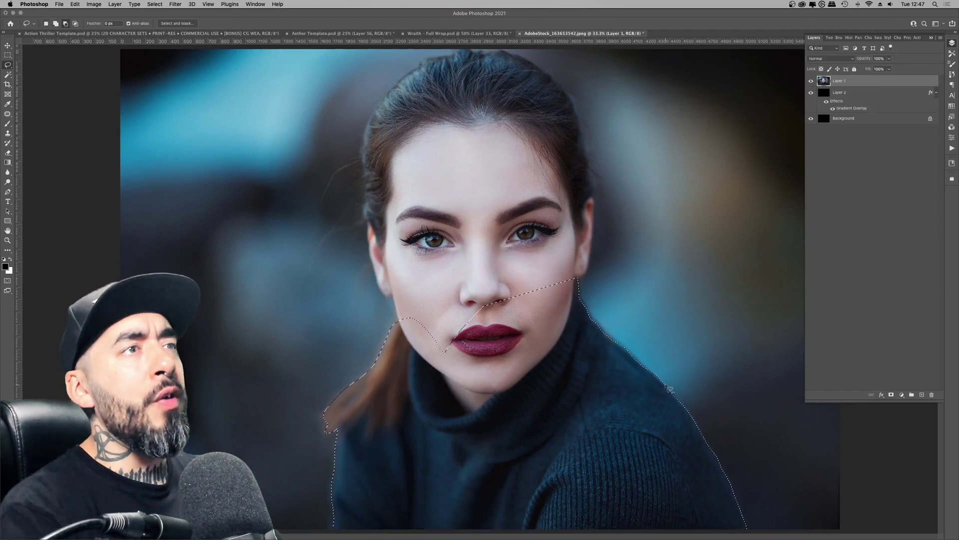
Extend the lasso selection over the face, both ears and the full outline of the hair.
mouse_move(579, 279)
mouse_down()
mouse_move(594, 235)
mouse_move(452, 210)
mouse_move(434, 337)
mouse_up()
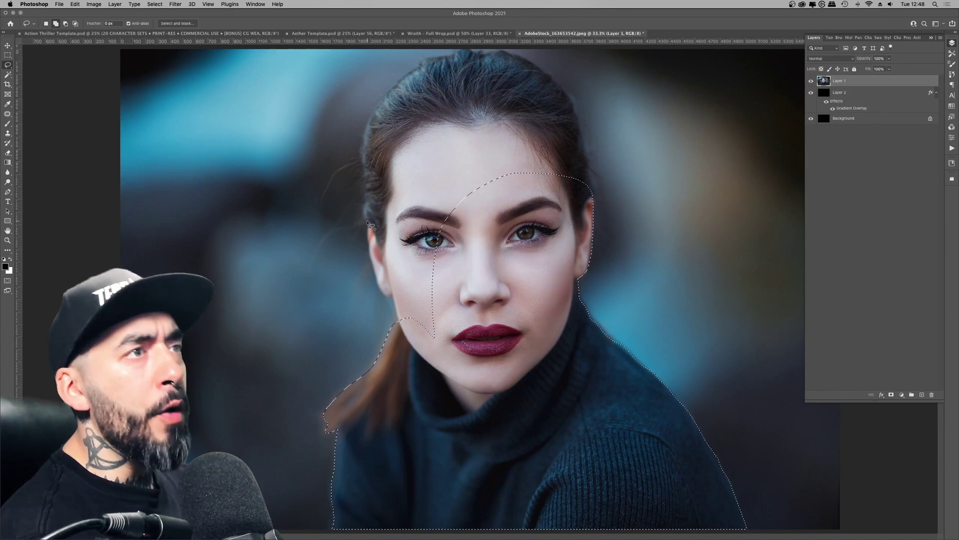
drag(450, 232, 446, 223)
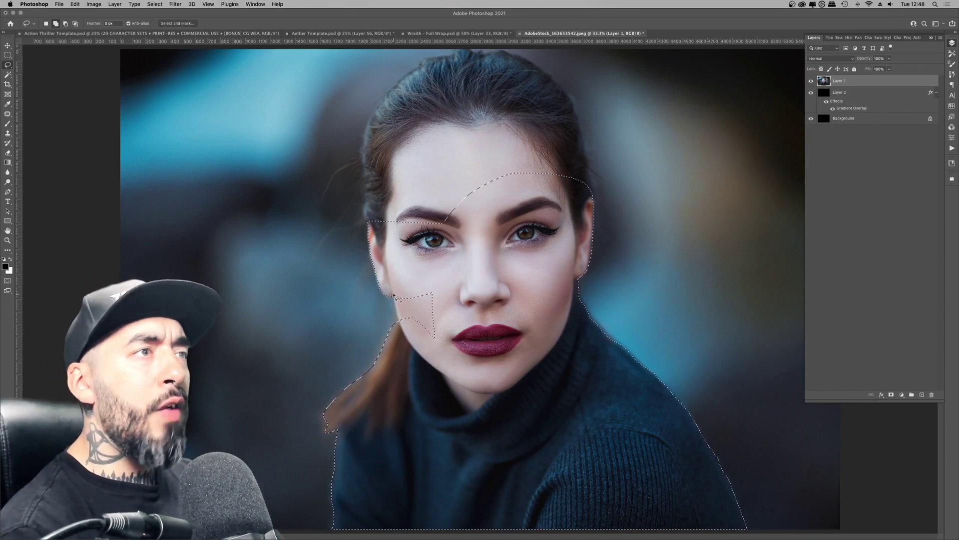
mouse_move(375, 231)
mouse_down()
mouse_move(363, 171)
mouse_move(495, 185)
mouse_move(417, 230)
mouse_up()
mouse_move(418, 63)
mouse_down()
mouse_move(402, 199)
mouse_move(589, 201)
mouse_up()
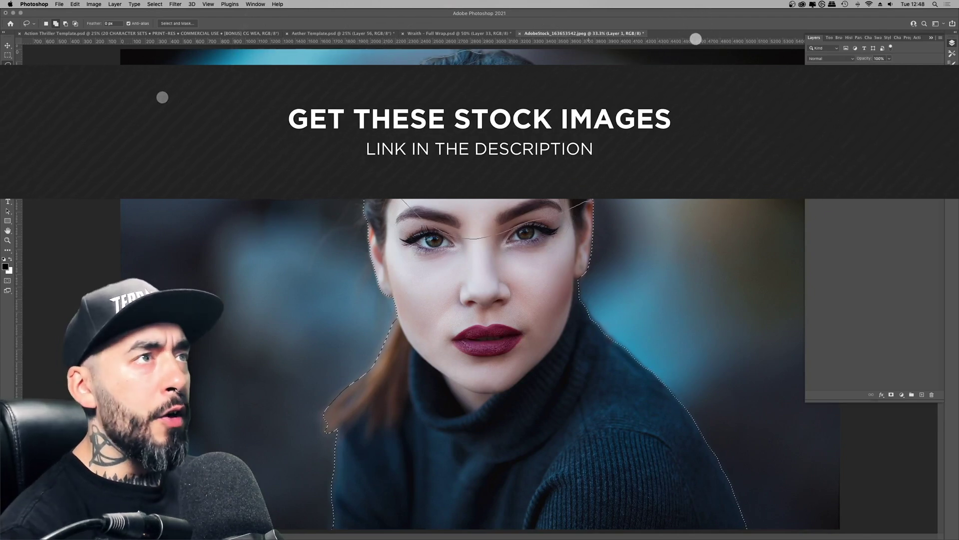
drag(490, 281, 522, 59)
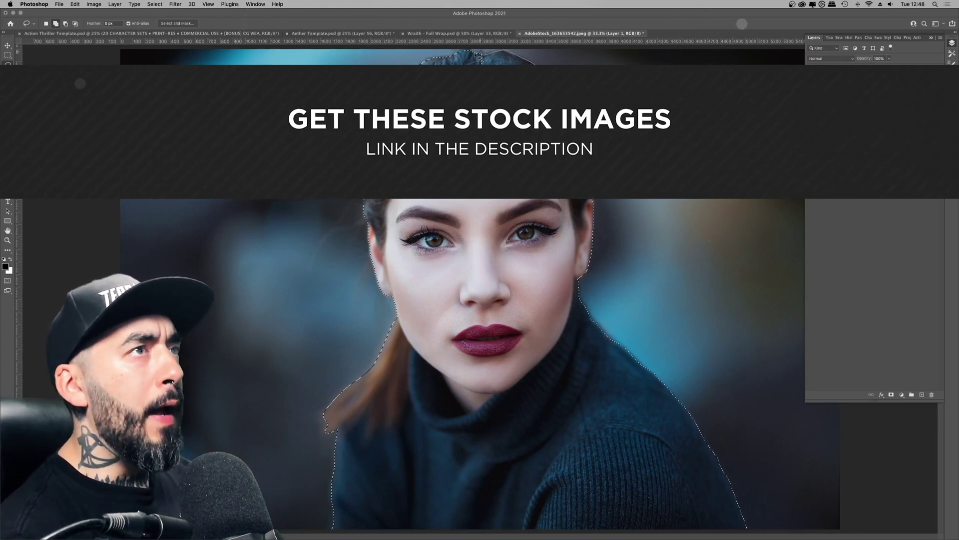
Refine the selection in Select and Mask with a wider edge detection radius, and copy the woman onto a new layer with the original photo hidden.
click(154, 4)
click(187, 111)
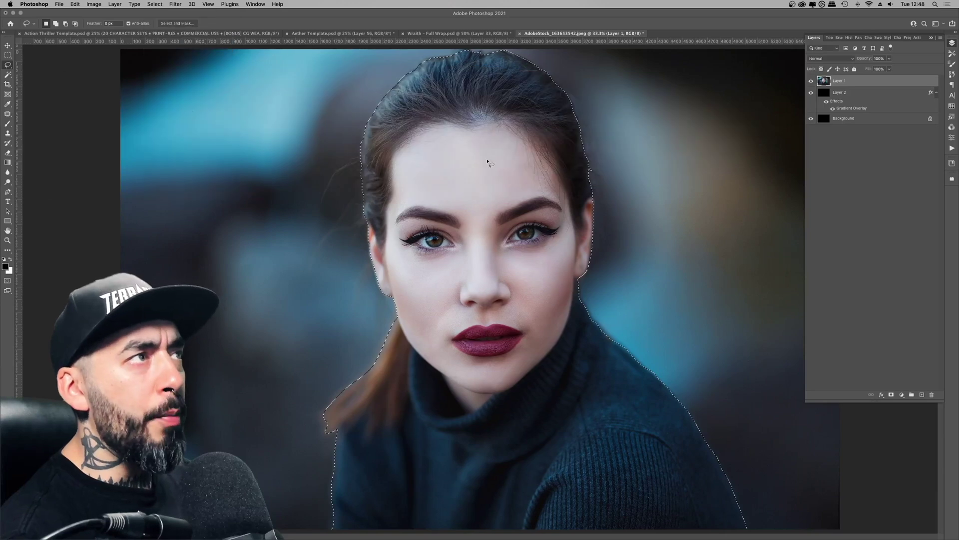
key(super+alt+r)
drag(882, 215, 893, 215)
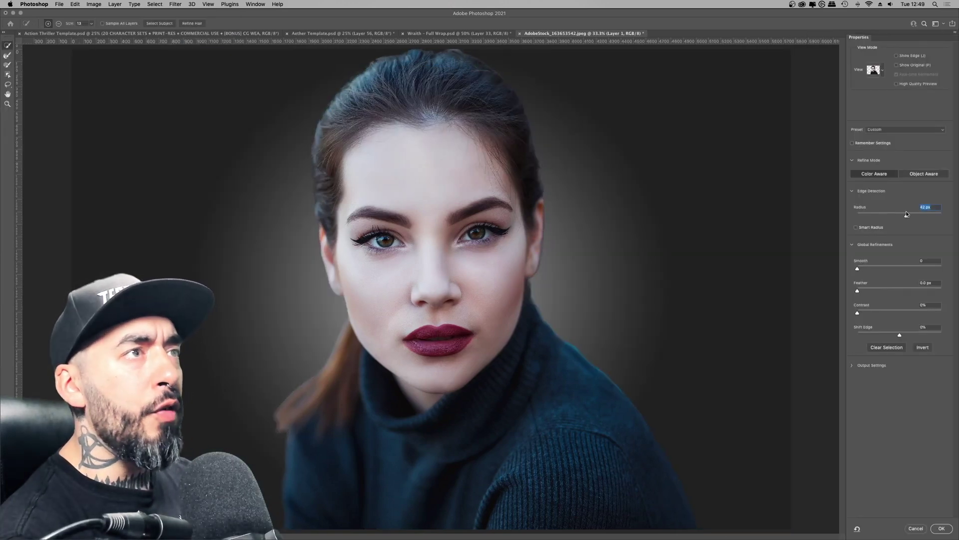
click(942, 528)
key(super+j)
click(811, 92)
Reposition the cut-out woman with Free Transform and place a vertical guide through the centre of the canvas.
key(super+minus)
key(super+minus)
key(super+t)
drag(674, 148, 681, 157)
key(Return)
drag(18, 159, 482, 157)
key(super+t)
key(Return)
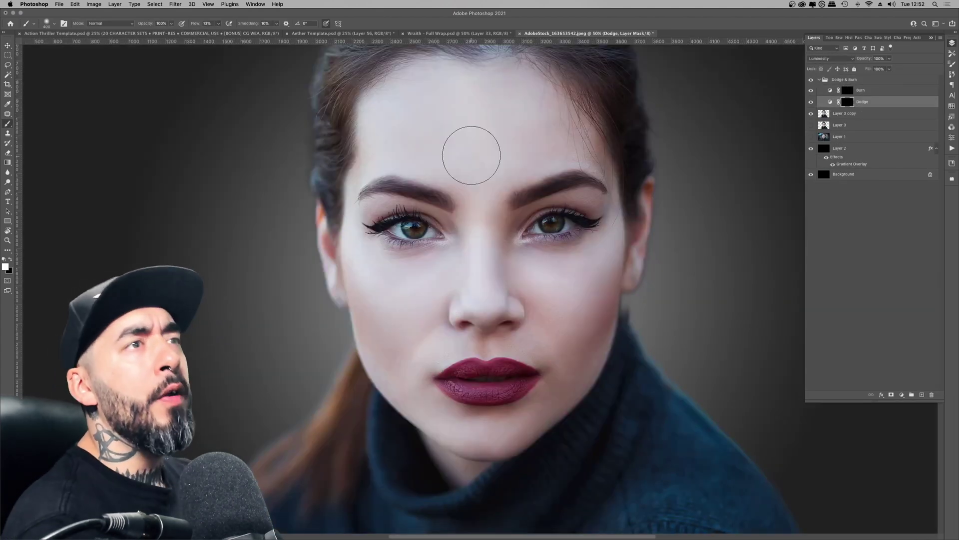
Try brightening the cheeks and nose on the Dodge layer mask with a small soft white brush at 13% flow.
key(bracketleft)
key(bracketleft)
key(bracketleft)
key(bracketleft)
key(bracketleft)
mouse_move(589, 284)
mouse_down()
mouse_move(548, 306)
mouse_move(558, 300)
mouse_move(499, 312)
mouse_move(516, 285)
mouse_move(462, 298)
mouse_up()
key(x)
key(x)
key(bracketleft)
key(bracketleft)
key(bracketleft)
drag(370, 376, 499, 305)
Try adding broader highlights along the brow area and nose bridge on the Dodge layer mask.
key(bracketright)
key(bracketright)
key(bracketright)
key(super+minus)
key(x)
mouse_move(450, 202)
mouse_down()
mouse_move(485, 199)
mouse_move(500, 238)
mouse_up()
key(super+plus)
click(486, 264)
key(bracketleft)
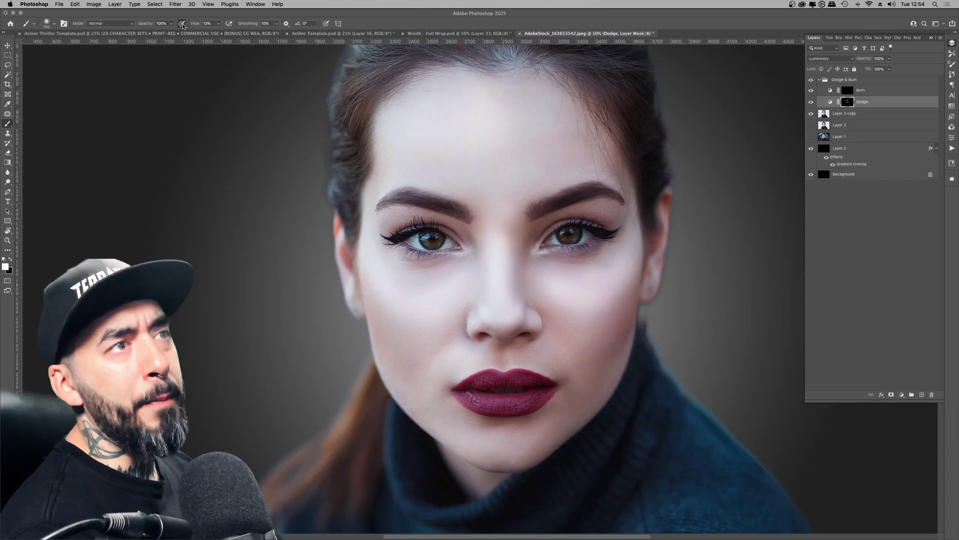
Undo the highlight strokes painted on the Dodge layer mask.
key(super+shift+alt+n)
key(super+z)
key(super+z)
key(super+z)
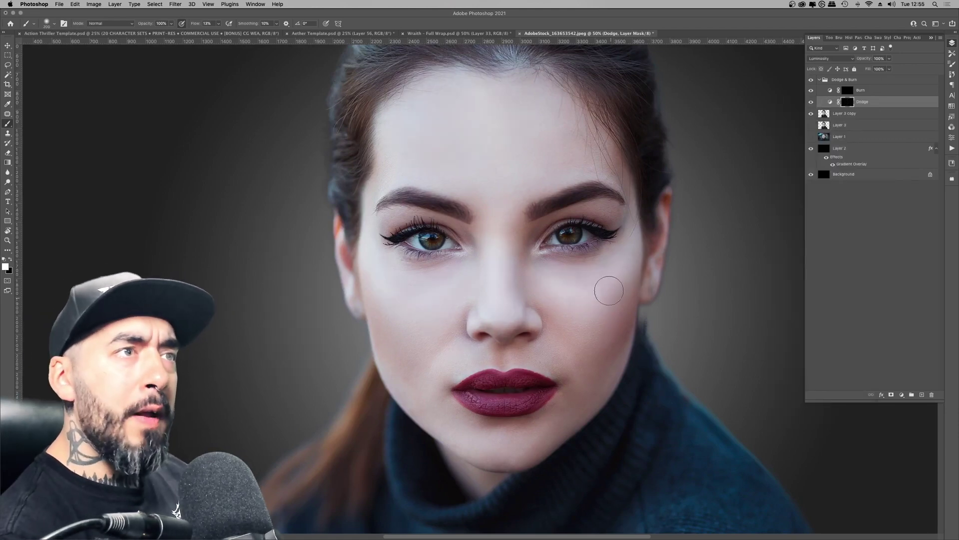
Paint subtle highlights around the nose, lips and chin on the Dodge mask, and deepen the facial shadows on the Burn mask.
key(super+plus)
mouse_move(472, 324)
mouse_down()
mouse_move(472, 342)
mouse_move(492, 350)
mouse_up()
drag(495, 386, 477, 395)
key(bracketleft)
key(bracketright)
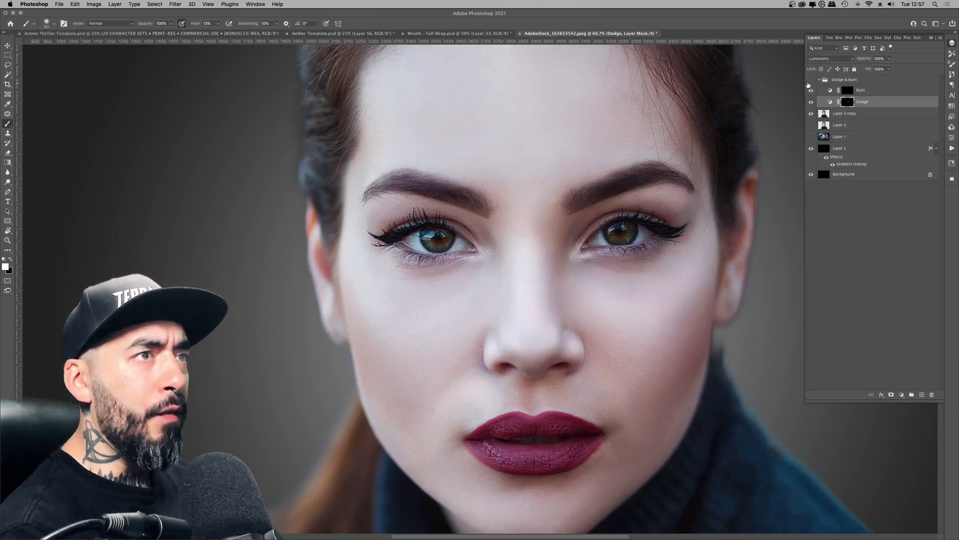
key(bracketleft)
key(super+minus)
key(bracketleft)
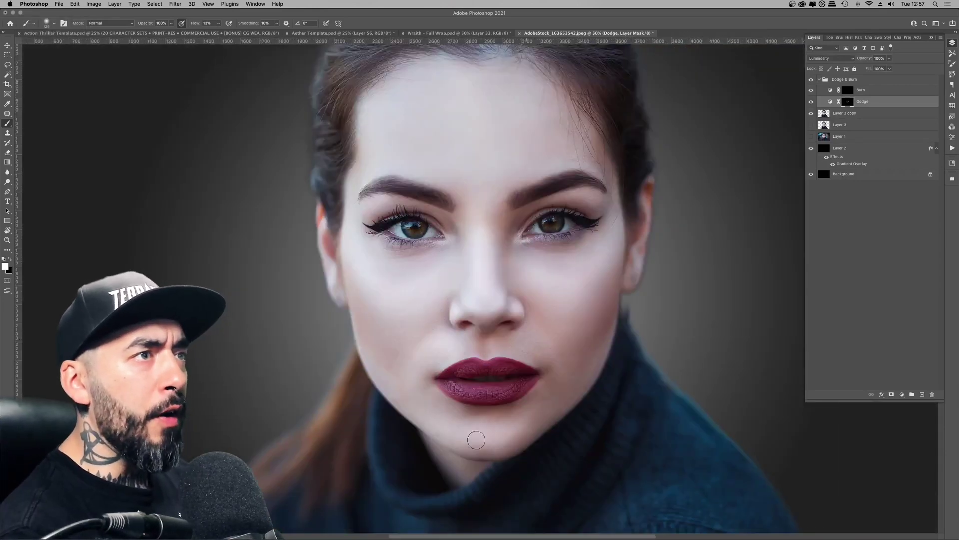
key(bracketright)
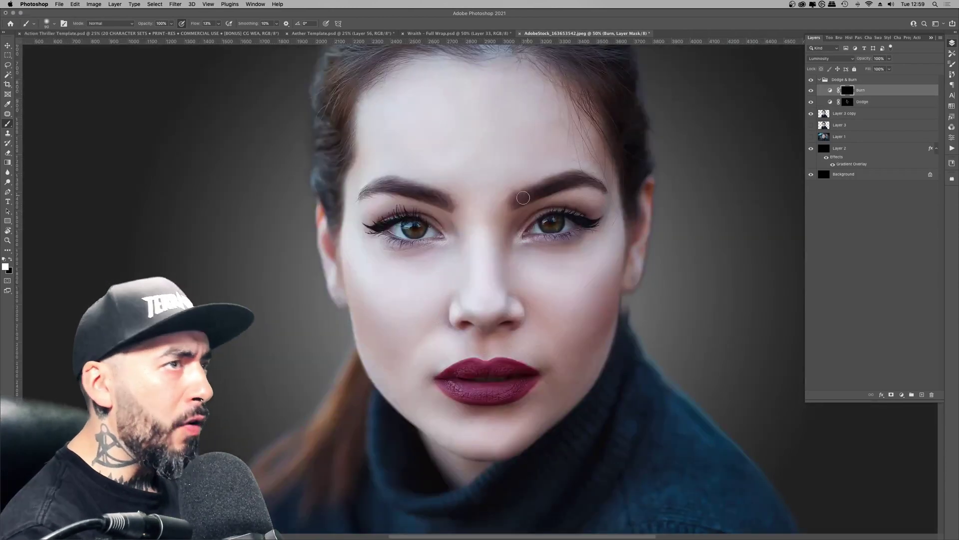
key(super+minus)
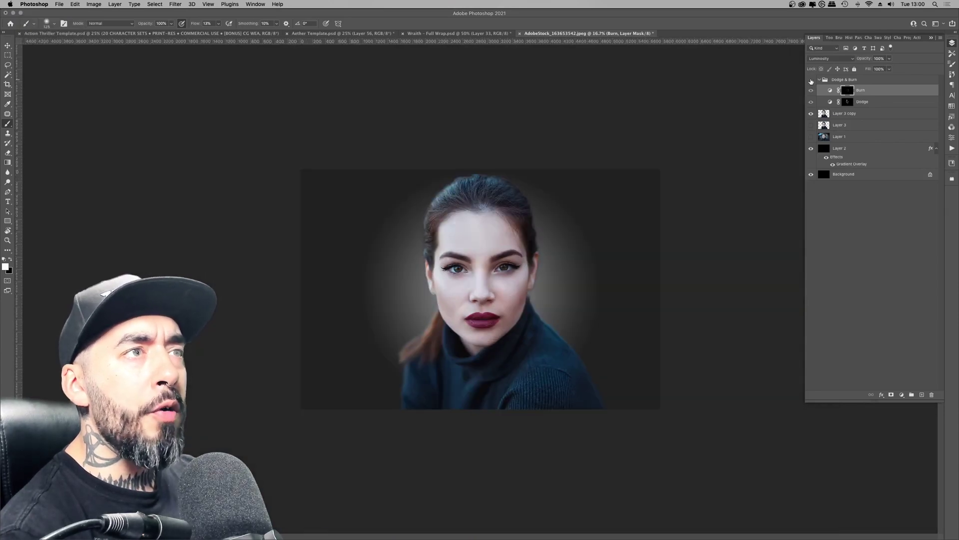
Try painting over the cheek on Layer 4 with the History Brush at 60% opacity, and undo the stroke.
key(super+plus)
key(super+plus)
right_click(8, 143)
click(48, 142)
right_click(459, 255)
double_click(501, 333)
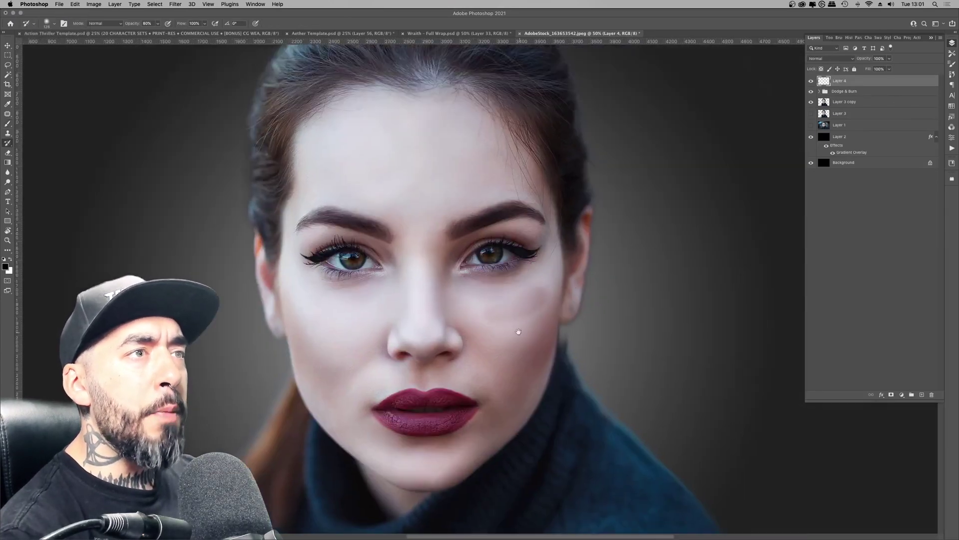
key(super+z)
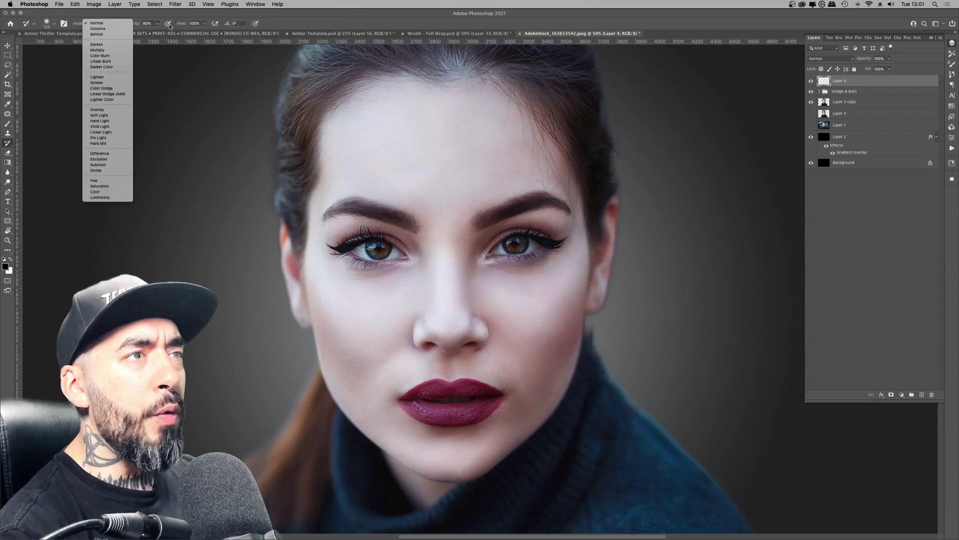
Set up the Mixer Brush with the Moist preset and test a blending stroke on the cheek of Layer 4.
right_click(7, 123)
click(39, 145)
right_click(456, 226)
click(131, 23)
click(124, 55)
key(])
drag(502, 298, 550, 295)
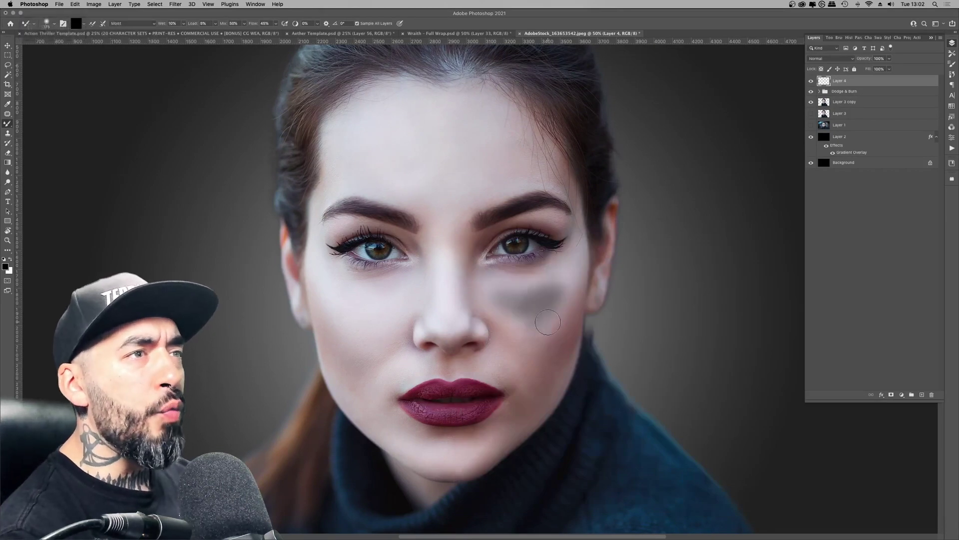
Blend the skin of the cheek, nose and eyelid on Layer 4, checking the painted strokes with Layer 3 copy hidden.
right_click(550, 295)
click(810, 102)
click(811, 102)
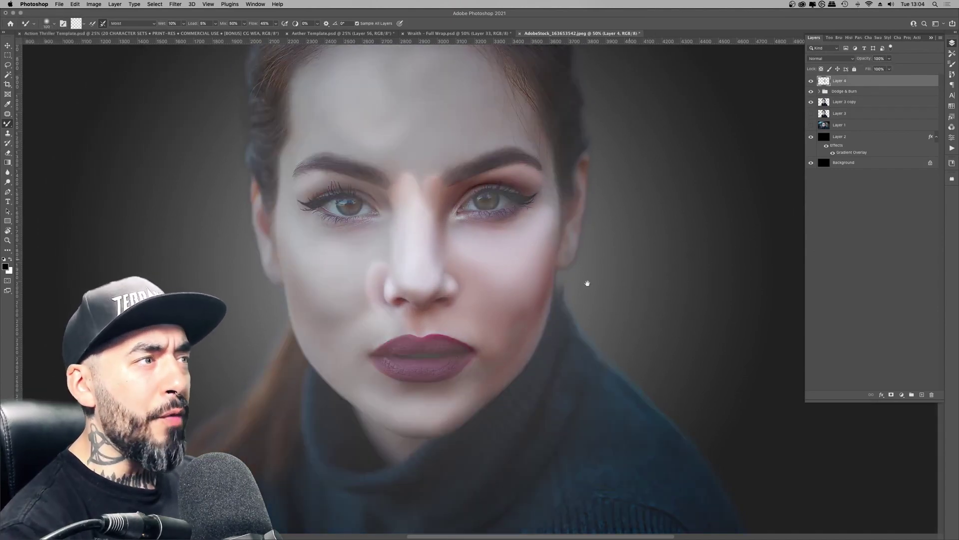
drag(588, 283, 625, 300)
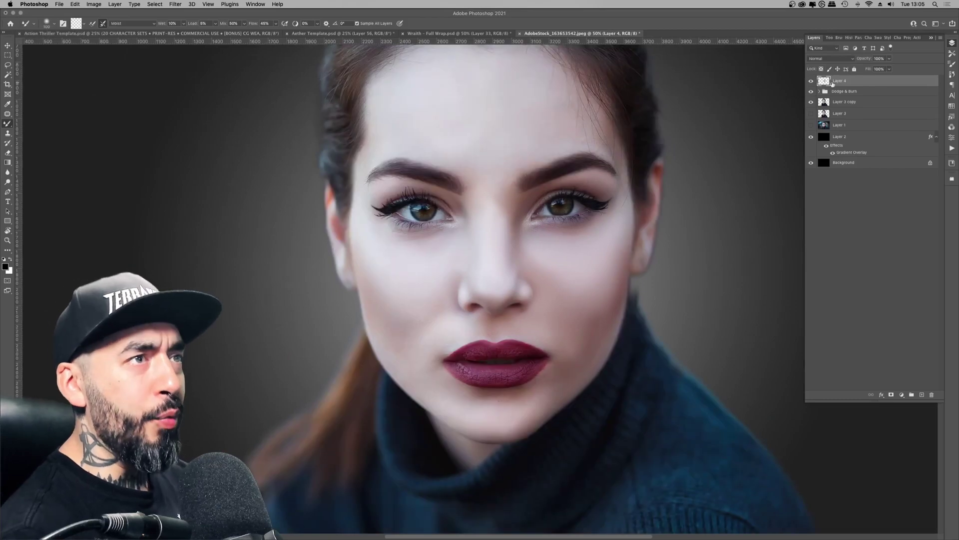
click(810, 103)
click(811, 103)
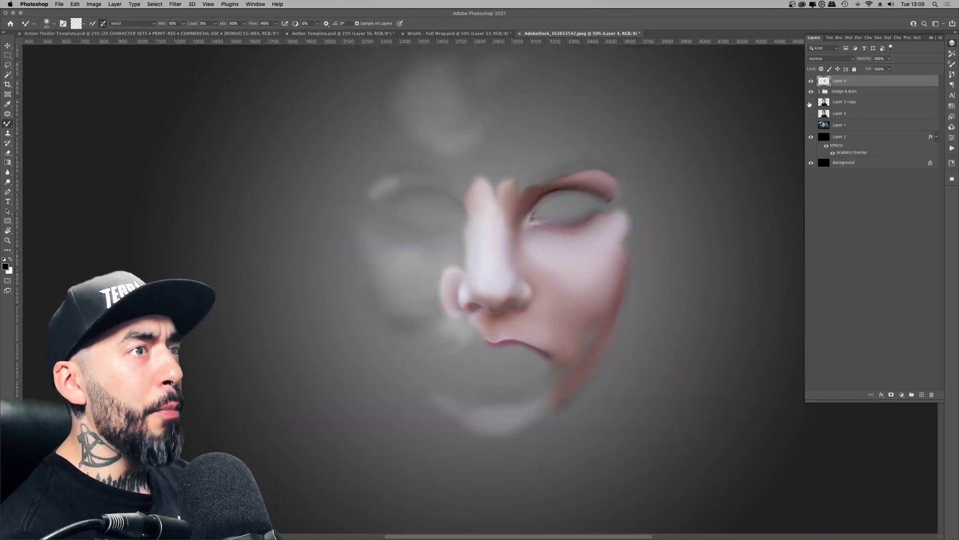
Blend the skin around the nostrils and mouth on Layer 4, varying the Mixer Brush size to suit each area.
key(bracketright)
key(bracketright)
key(bracketright)
key(bracketright)
key(bracketright)
key(bracketleft)
key(bracketleft)
key(bracketleft)
key(bracketleft)
key(bracketleft)
key(bracketleft)
key(bracketleft)
key(bracketleft)
key(bracketleft)
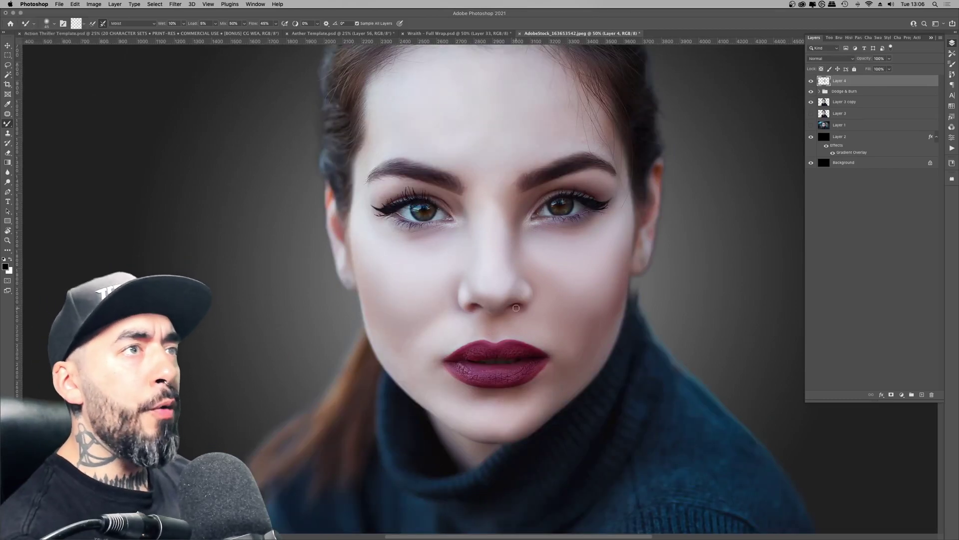
key(super+minus)
key(super+equal)
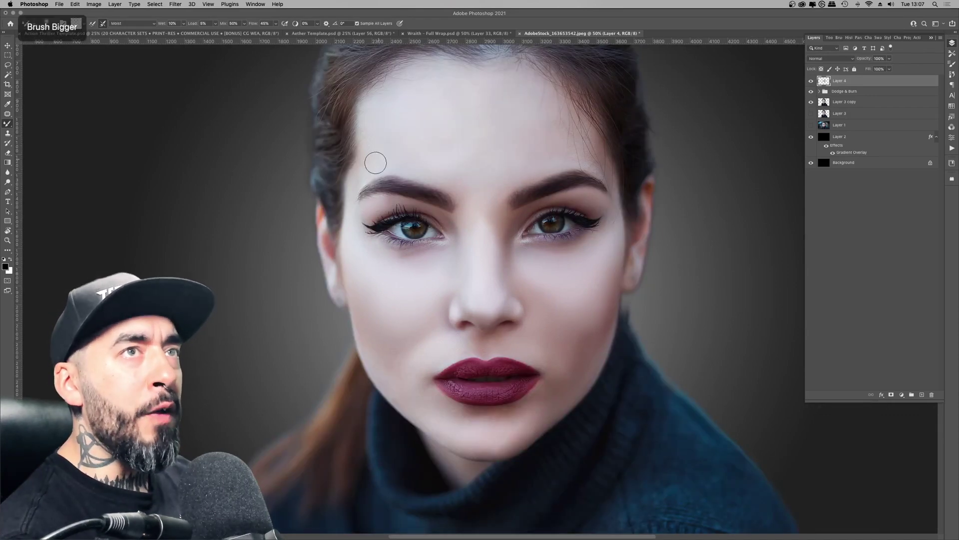
Smooth the forehead skin on Layer 4 with an enlarged Mixer Brush.
key(bracketright)
key(bracketright)
key(bracketright)
key(bracketright)
key(bracketright)
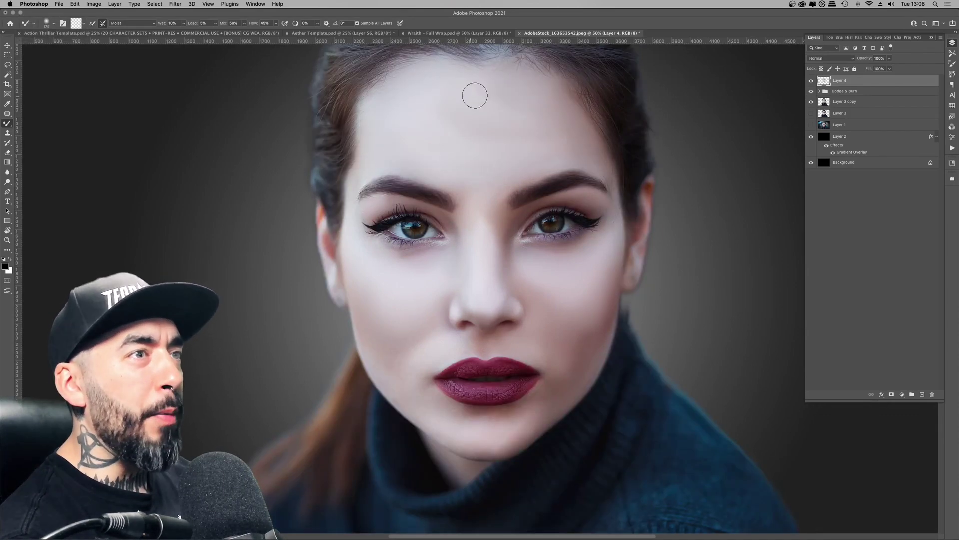
Blend the jawline and the skin above the upper lip on Layer 4 with a smaller Mixer Brush.
key(bracketleft)
key(bracketleft)
key(bracketleft)
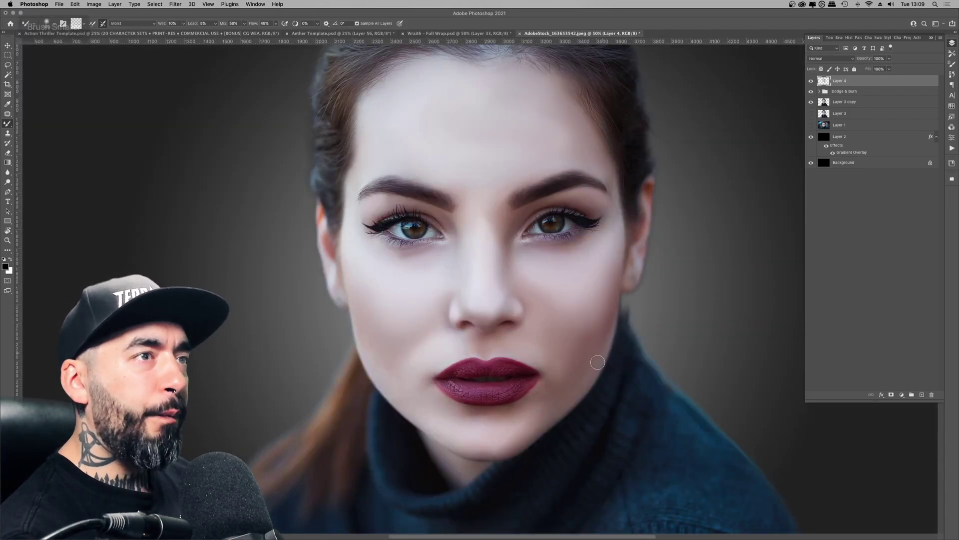
key(bracketleft)
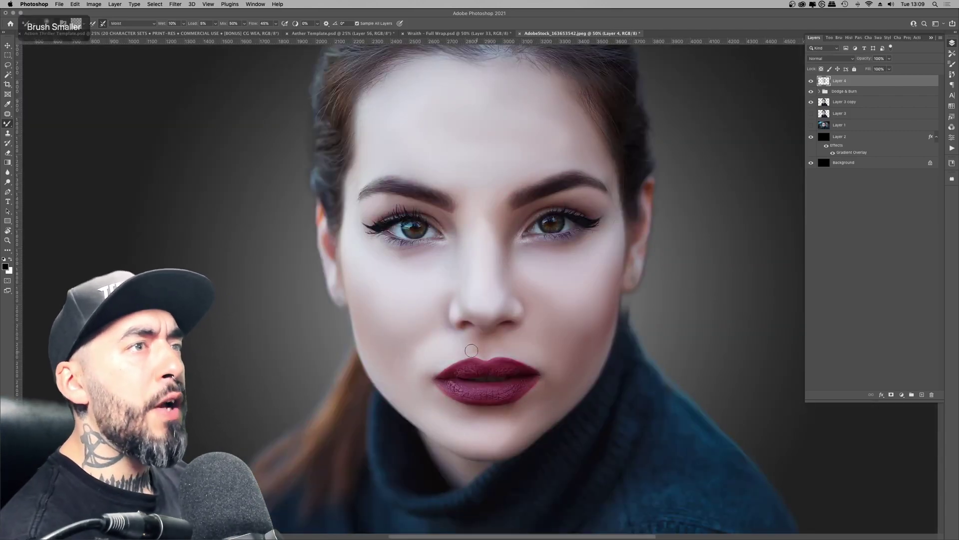
key(super+equal)
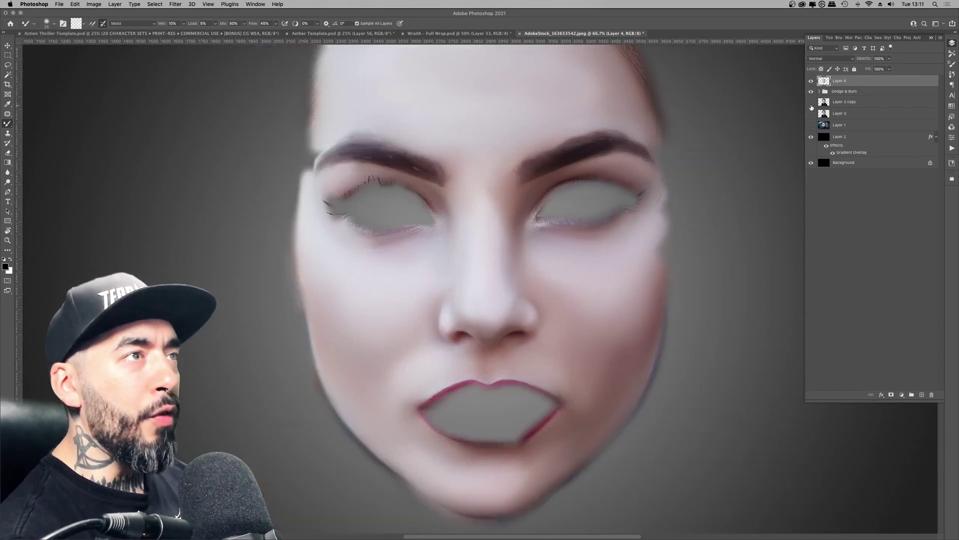
Check the painted skin with Layer 3 copy toggled, and hide the Dodge & Burn group and Layer 4.
click(811, 102)
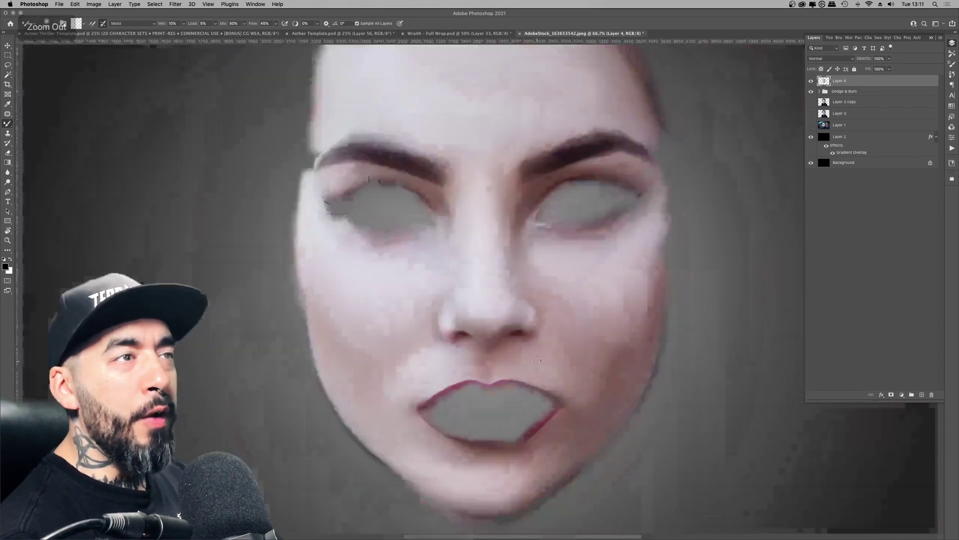
click(811, 102)
key(super+minus)
key(super+minus)
key(super+minus)
key(super+minus)
click(810, 91)
click(811, 81)
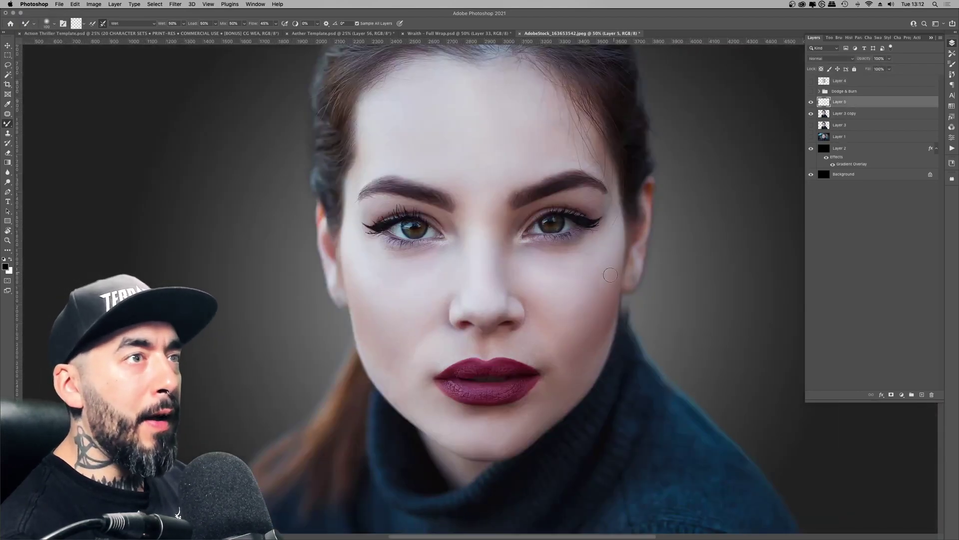
Blend the facial skin on Layer 5 with a Mixer Brush using the Wet preset.
scroll(574, 304, right, 3)
key(bracketleft)
mouse_move(500, 345)
mouse_down()
mouse_move(520, 373)
mouse_move(510, 400)
mouse_up()
key(super+minus)
key(super+minus)
key(super+minus)
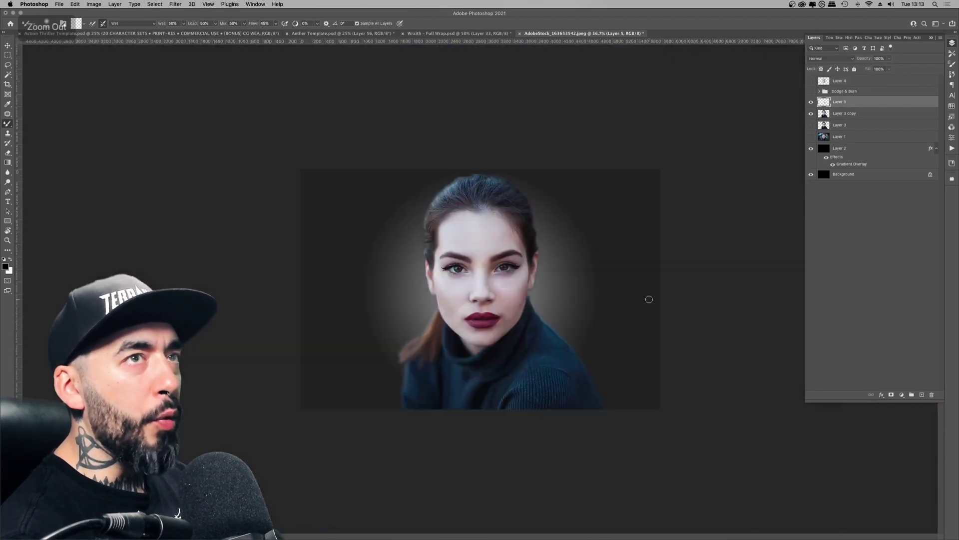
Hide Layer 5 and add a new empty layer directly above Layer 3 copy.
key(super+plus)
key(super+plus)
key(super+plus)
click(811, 102)
click(859, 114)
click(922, 395)
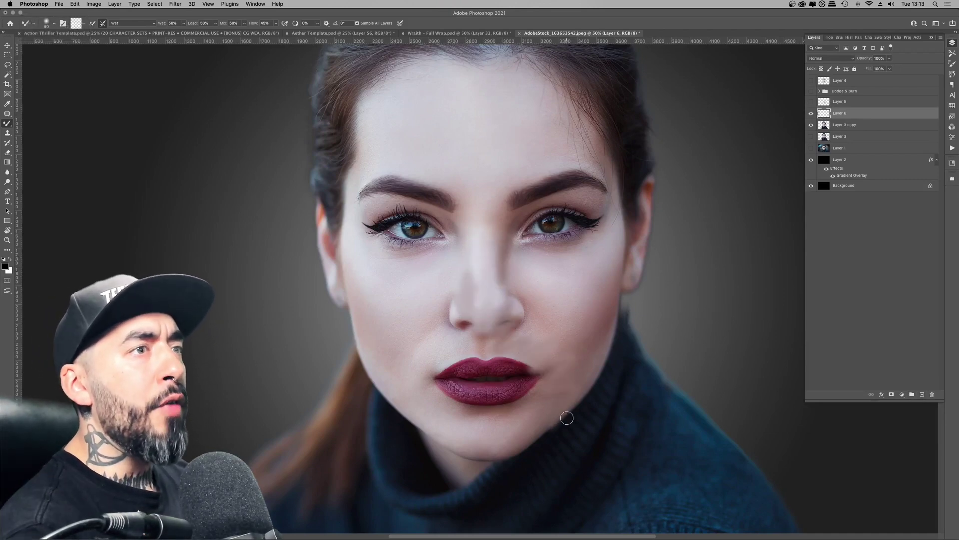
Undo the last stroke, try a larger Mixer Brush with the Dry preset on Layer 6, and compare with Layer 3 copy toggled.
key(super+z)
click(138, 26)
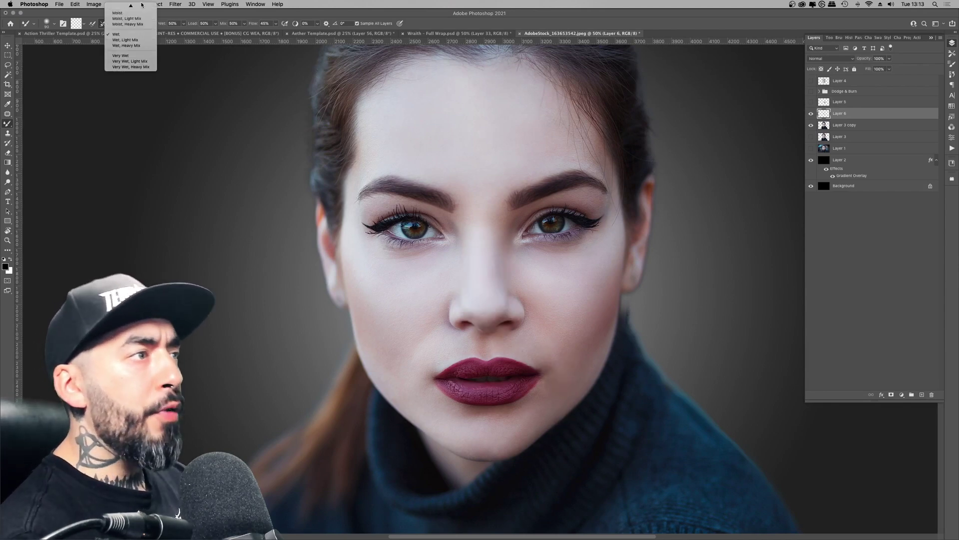
click(124, 35)
key(])
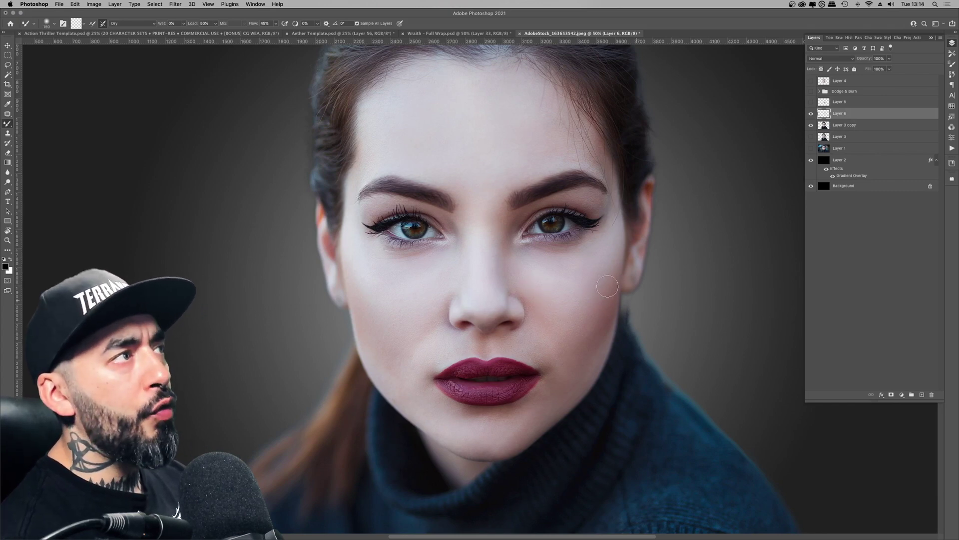
drag(479, 182, 416, 189)
click(811, 125)
click(811, 125)
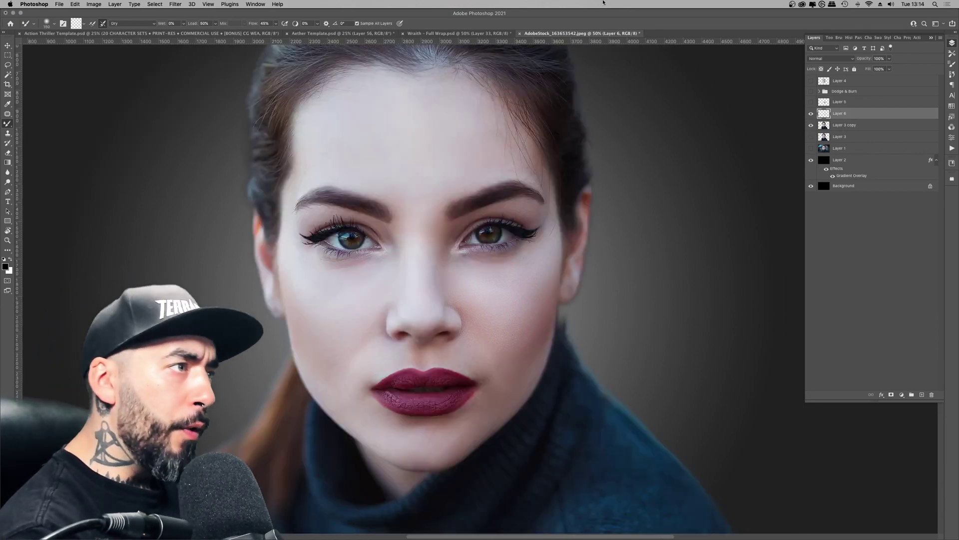
Try the Dry, Heavy Load preset on the woman's left cheek up close, toggling Layer 3 copy to check the paint.
click(118, 24)
click(118, 23)
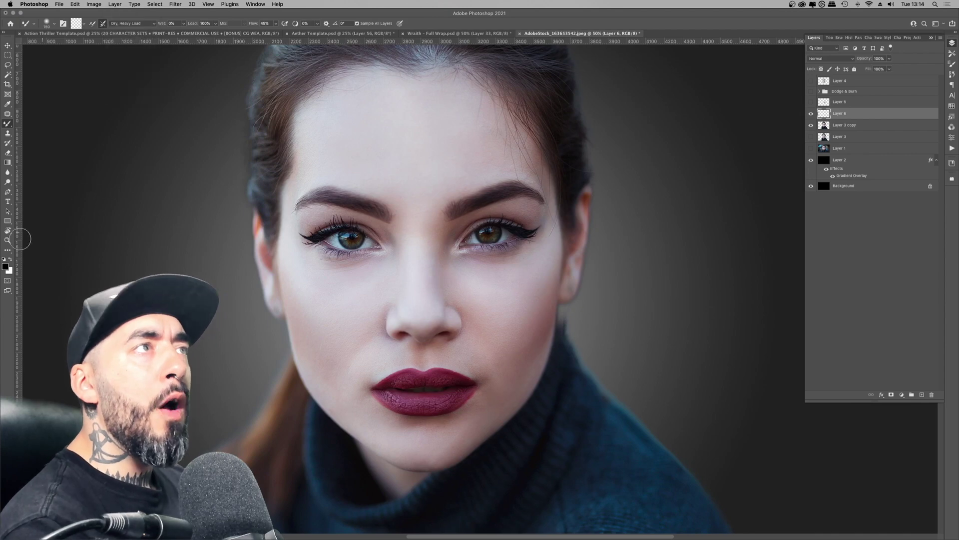
click(7, 240)
click(497, 287)
click(497, 287)
click(497, 287)
key(b)
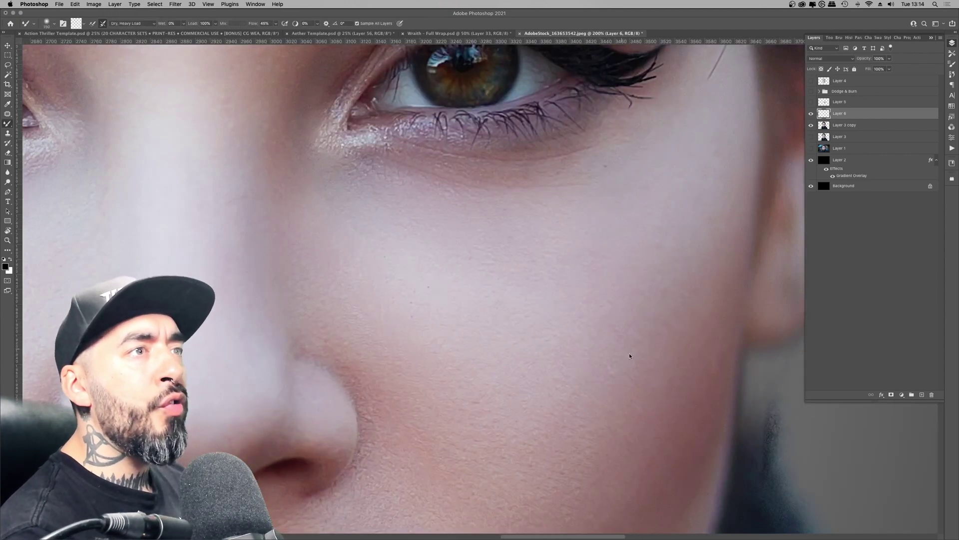
click(812, 125)
click(811, 125)
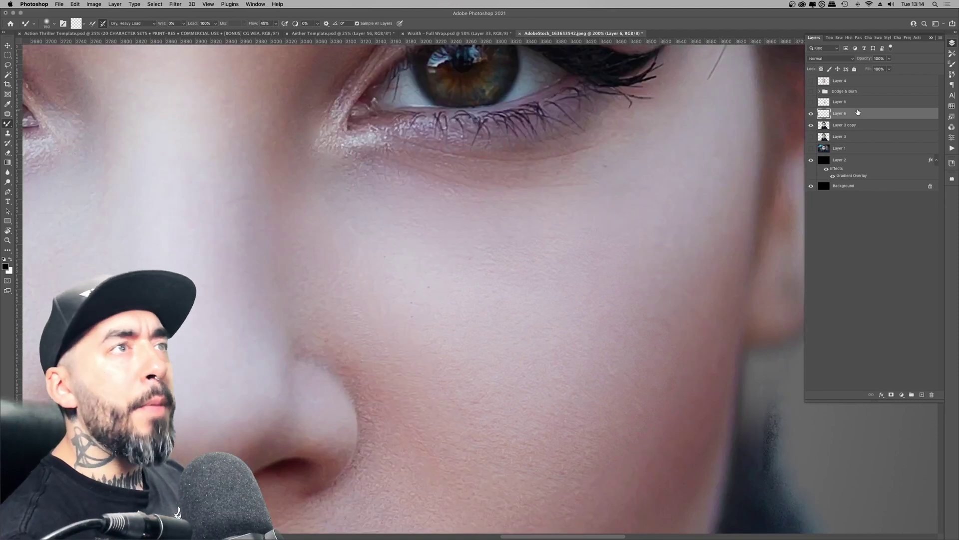
Set the Mixer Brush to Moist, Heavy Mix and blend the skin of the woman's left cheek on Layer 6.
click(143, 26)
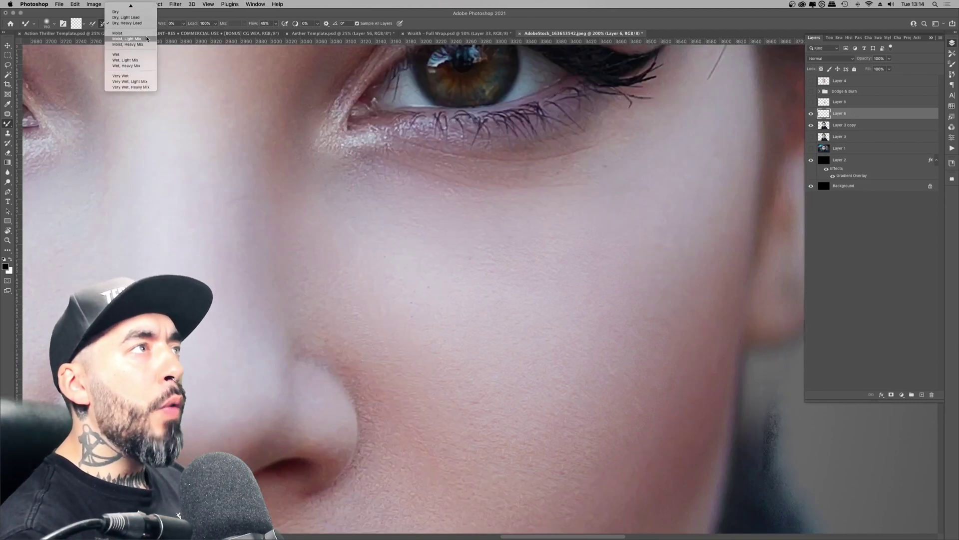
click(140, 45)
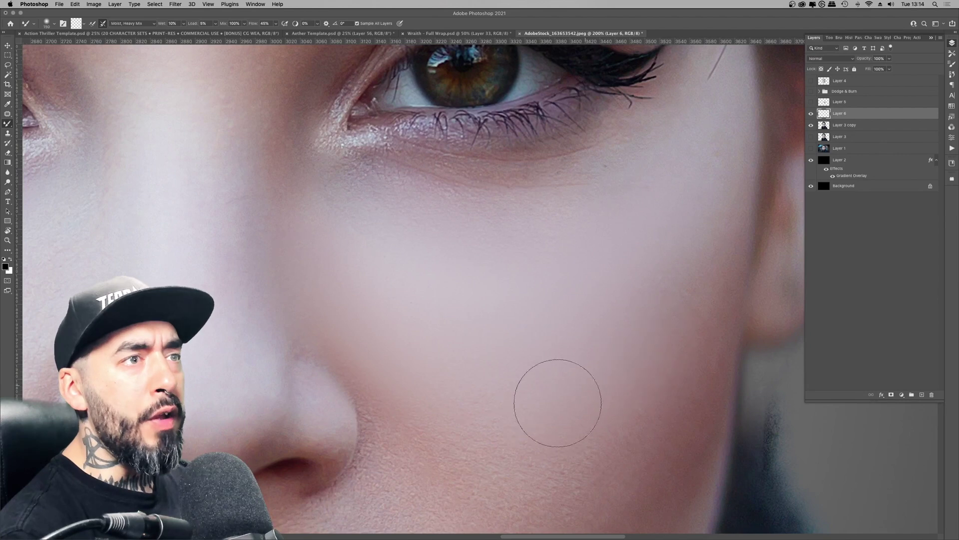
key(super+minus)
key(super+minus)
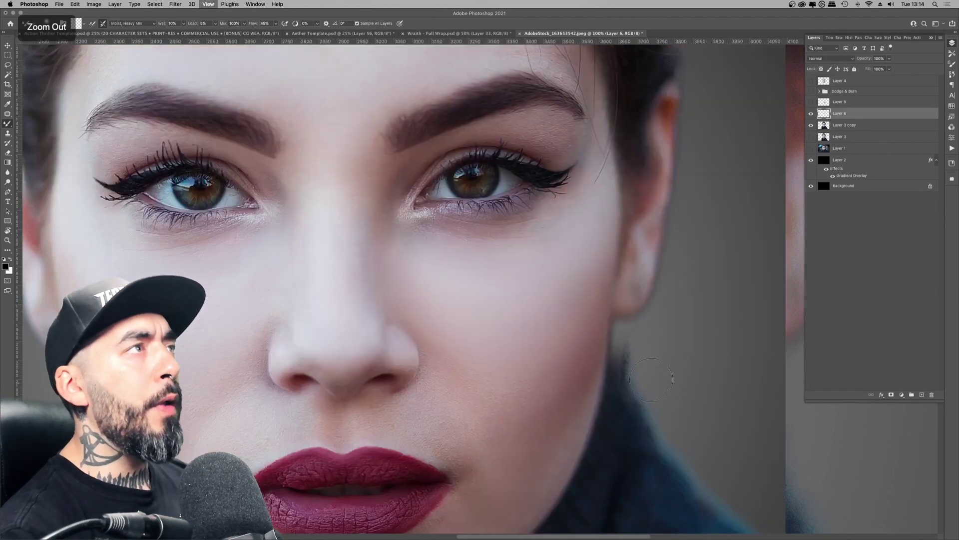
key(super+minus)
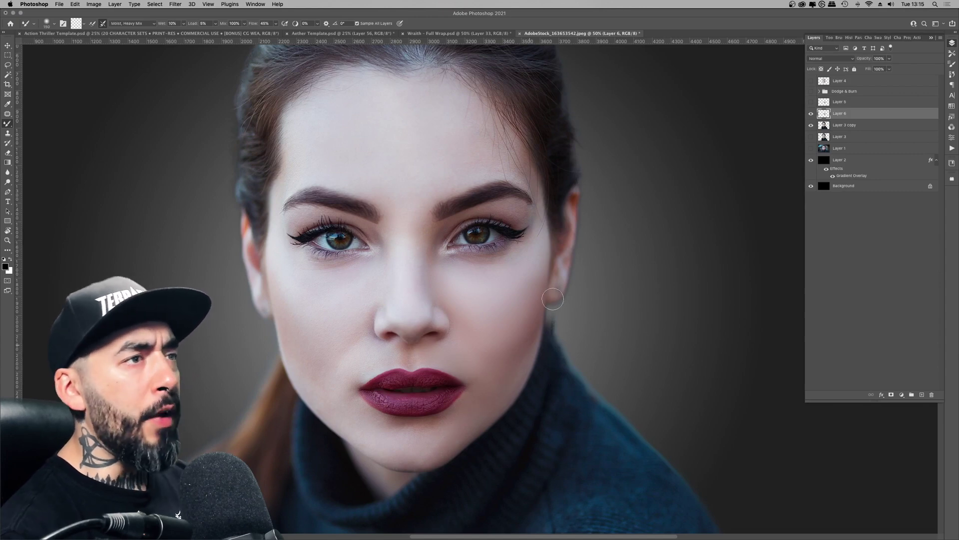
Inspect the painted cheek with Layer 3 copy hidden, and blend near the inner corner of her left eye with a smaller brush.
scroll(499, 340, up, 3)
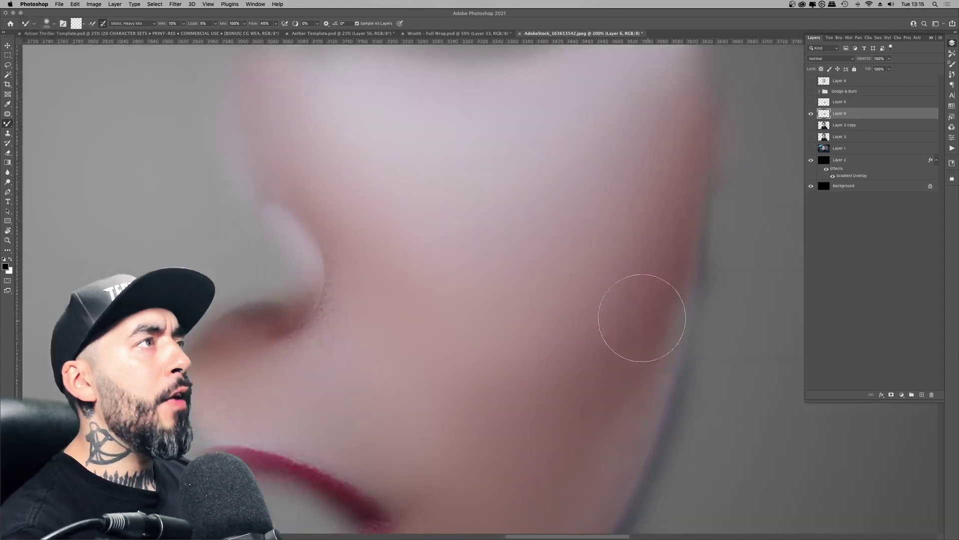
scroll(644, 331, down, 2)
key(bracketleft)
key(bracketleft)
key(bracketleft)
key(bracketleft)
key(bracketleft)
key(bracketleft)
key(bracketleft)
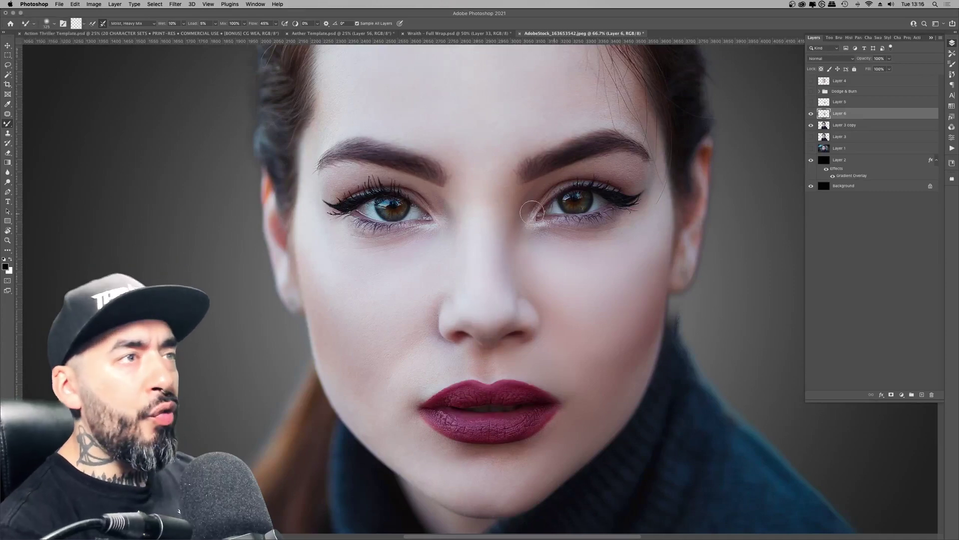
Blend the skin around the nose with a reduced Mixer Brush and toggle Layer 3 copy to compare.
drag(494, 354, 451, 334)
key(bracketleft)
key(bracketleft)
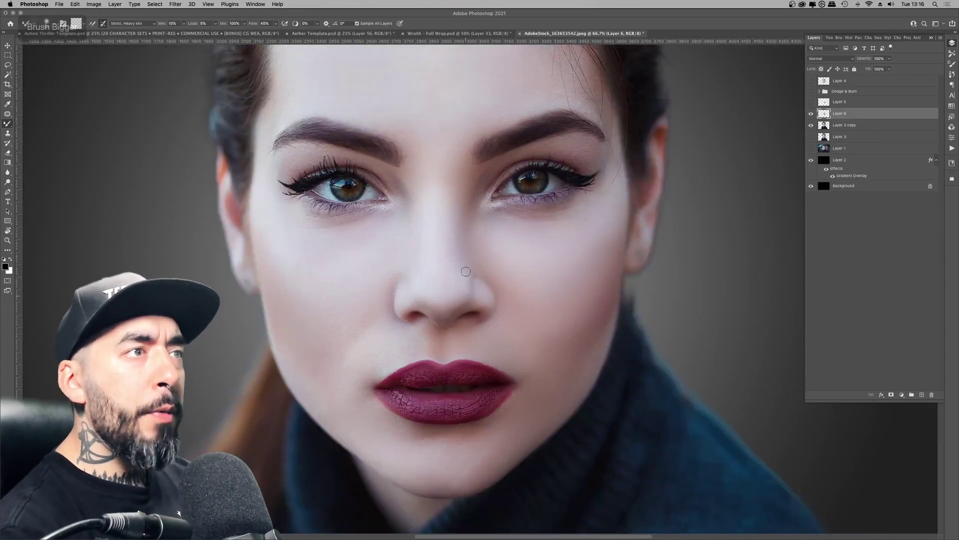
click(810, 126)
click(810, 126)
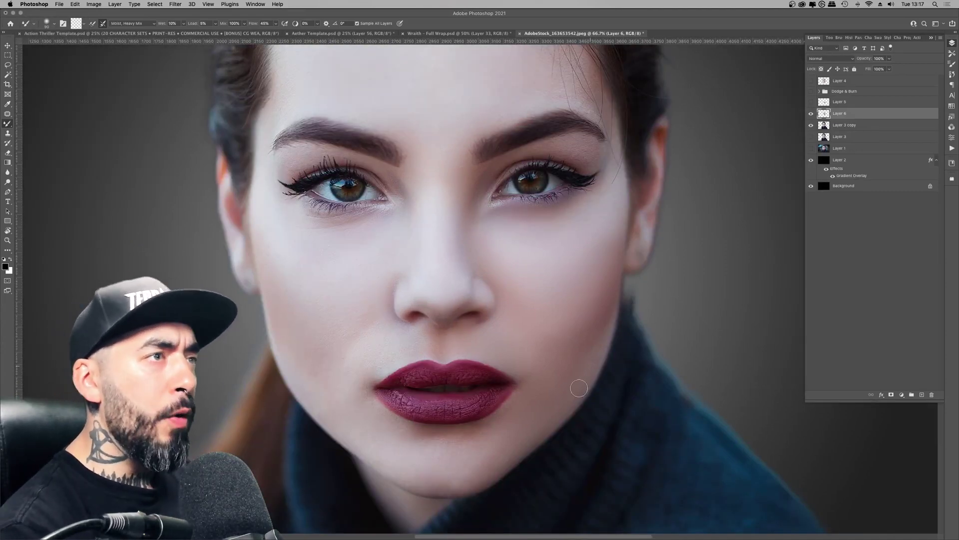
Move the Dodge & Burn group directly above Layer 6 and toggle its visibility to compare the whole portrait.
drag(874, 91, 874, 107)
click(811, 102)
key(super+minus)
key(super+minus)
key(super+minus)
click(811, 103)
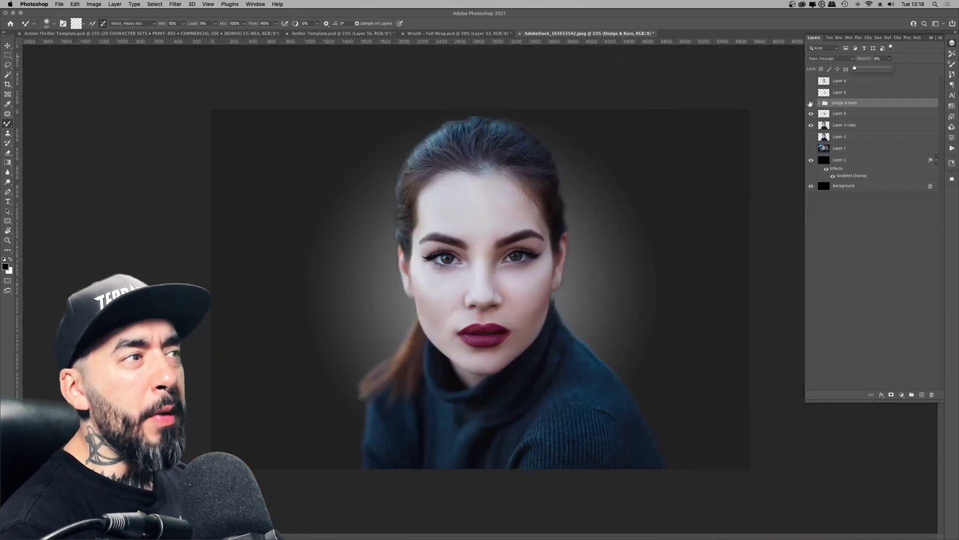
Blend the skin under the woman's right eye on Layer 6, checking the paint with Layer 3 copy toggled.
key(super+plus)
key(super+plus)
key(super+plus)
click(852, 114)
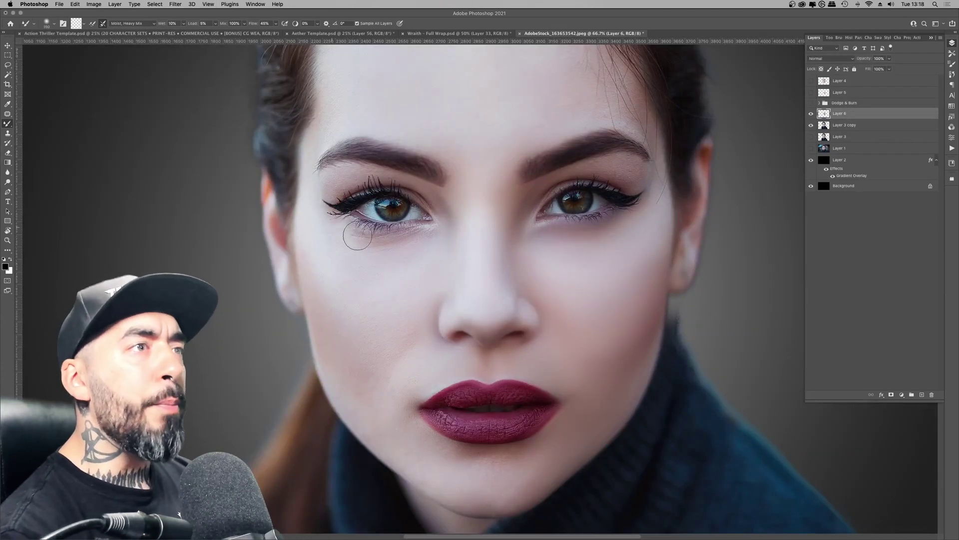
click(810, 126)
click(811, 125)
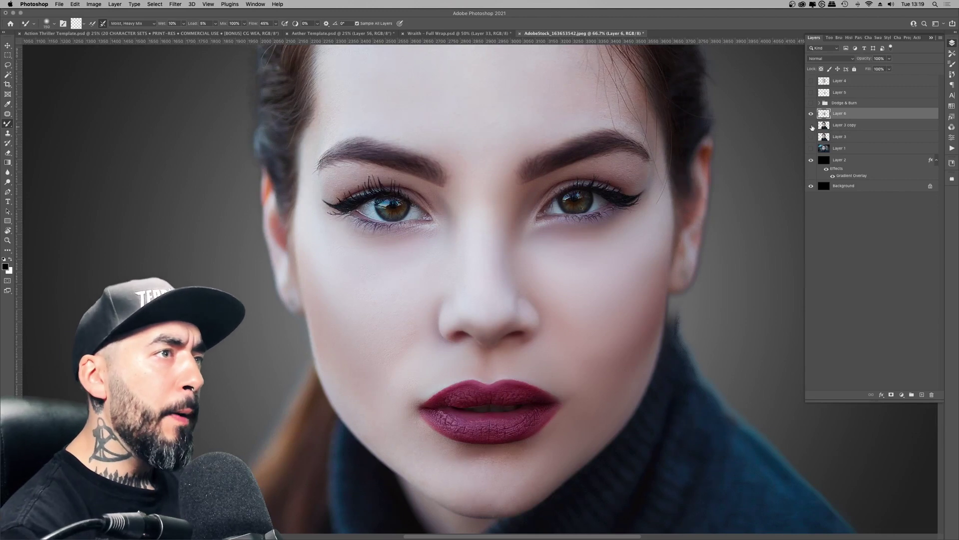
click(811, 125)
click(811, 126)
Refine the woman's right cheek and the skin between the eyes with a smaller Mixer Brush, toggling Layer 3 copy to compare.
key(bracketleft)
key(bracketleft)
key(bracketleft)
key(super+minus)
key(super+minus)
key(super+plus)
click(810, 126)
click(811, 125)
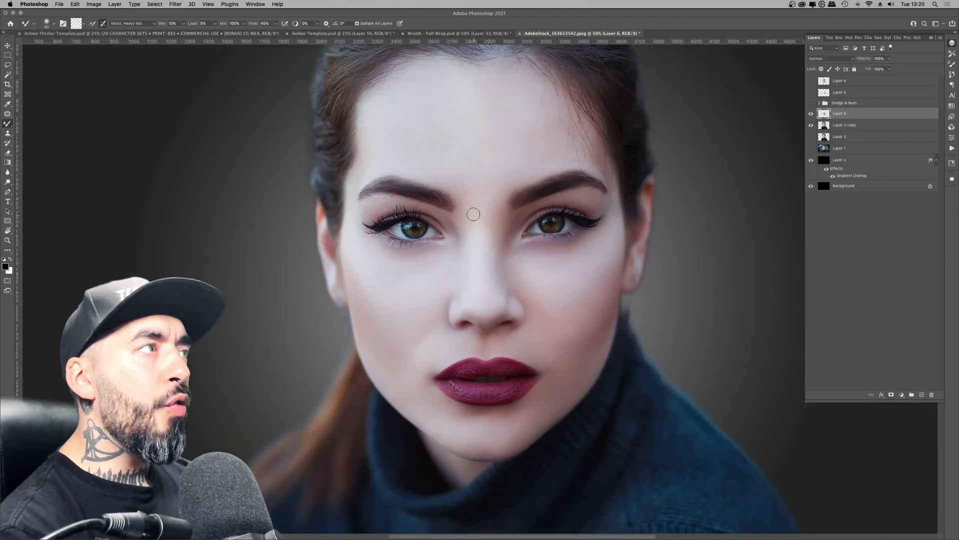
Smooth the eyebrows and the skin beside them on Layer 6 with a resized Mixer Brush, toggling Layer 3 copy to check.
key(bracketright)
key(bracketright)
key(bracketright)
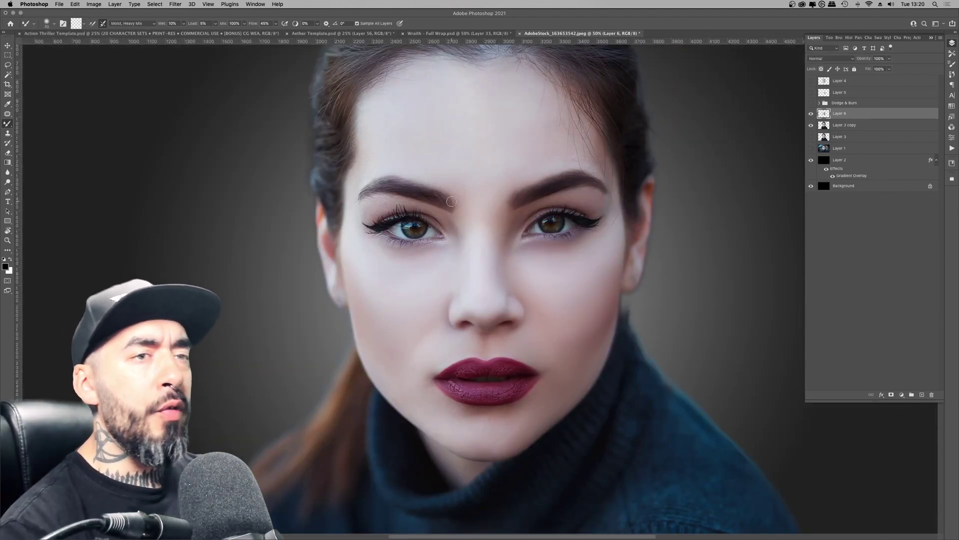
click(811, 125)
click(810, 125)
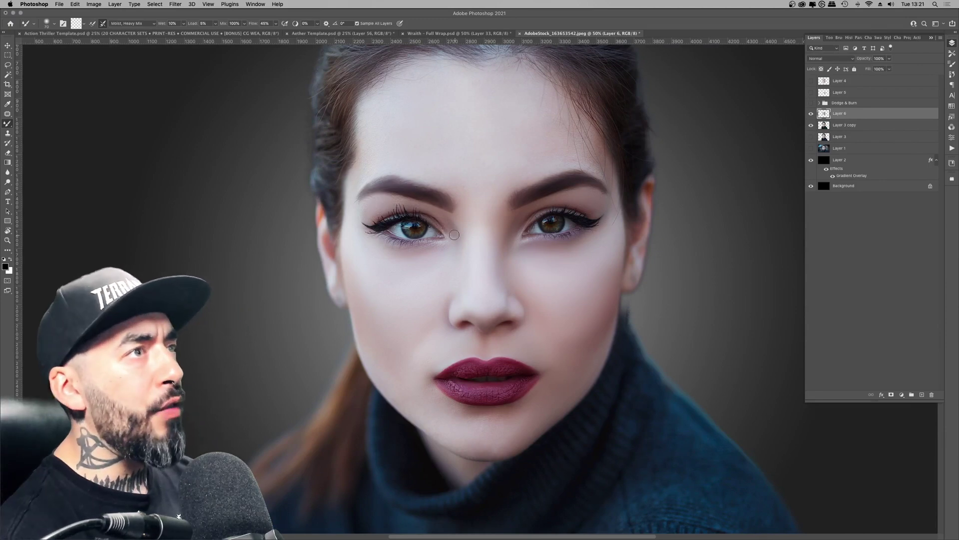
Blend the forehead and paint away the stray hairs along the hairline on Layer 6 using varied brush sizes.
drag(425, 207, 389, 222)
key(bracketright)
key(bracketright)
key(bracketright)
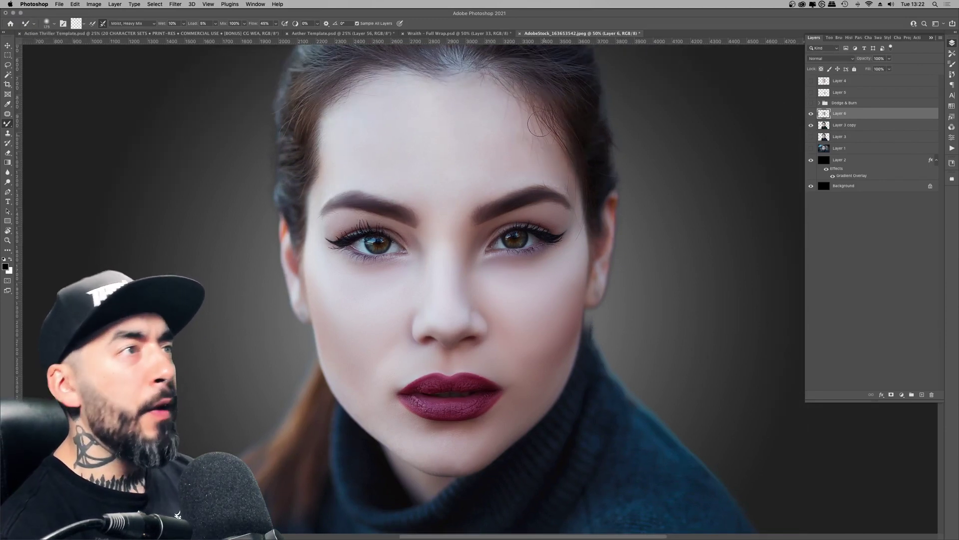
key(bracketleft)
key(bracketleft)
key(bracketleft)
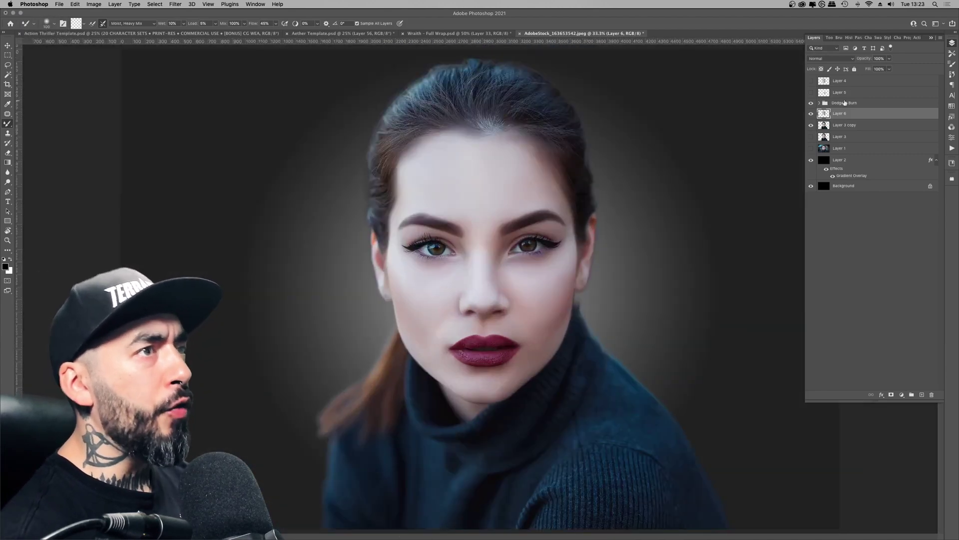
Delete the Dodge & Burn group.
click(845, 103)
key(BackSpace)
click(539, 174)
Blend the skin beside the woman's left eye on Layer 6 with a larger Mixer Brush and review the whole portrait.
key(bracketright)
key(bracketright)
key(bracketright)
key(super+plus)
key(super+plus)
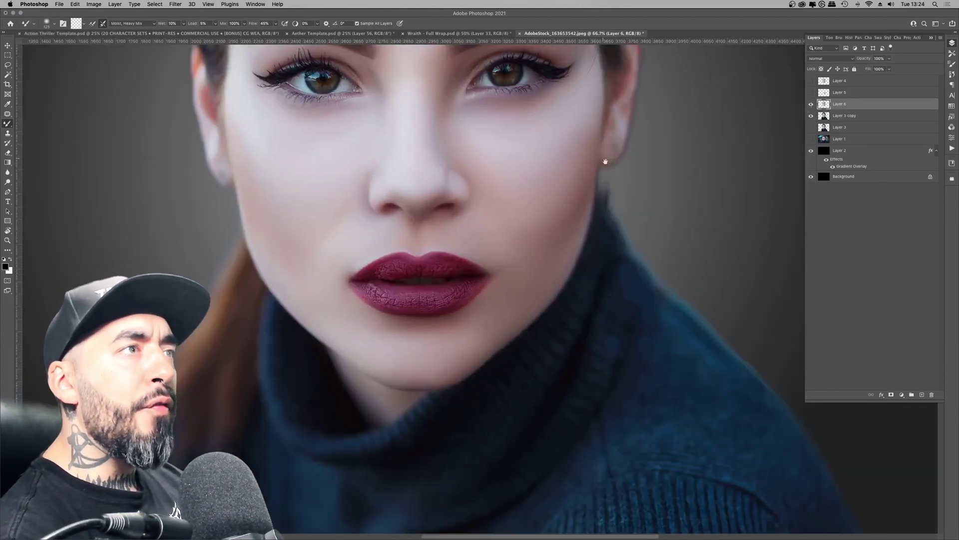
key(bracketright)
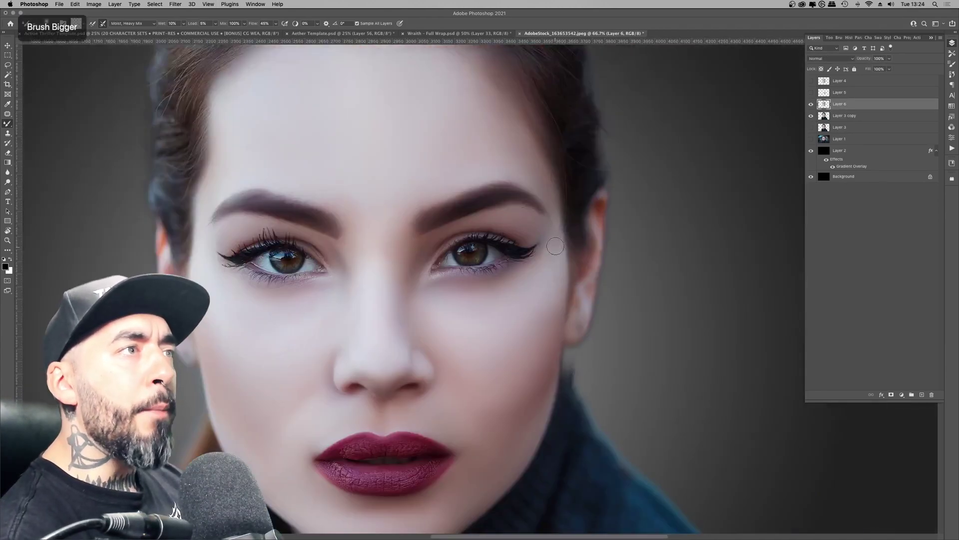
key(super+minus)
key(super+minus)
key(super+minus)
Paint the eyeliner and upper lashes of her right eye on a new Layer 7 with a small Very Wet, Heavy Mix Mixer Brush.
key(super+plus)
key(super+plus)
key(super+plus)
key(super+plus)
key(bracketleft)
key(bracketleft)
key(bracketleft)
key(bracketleft)
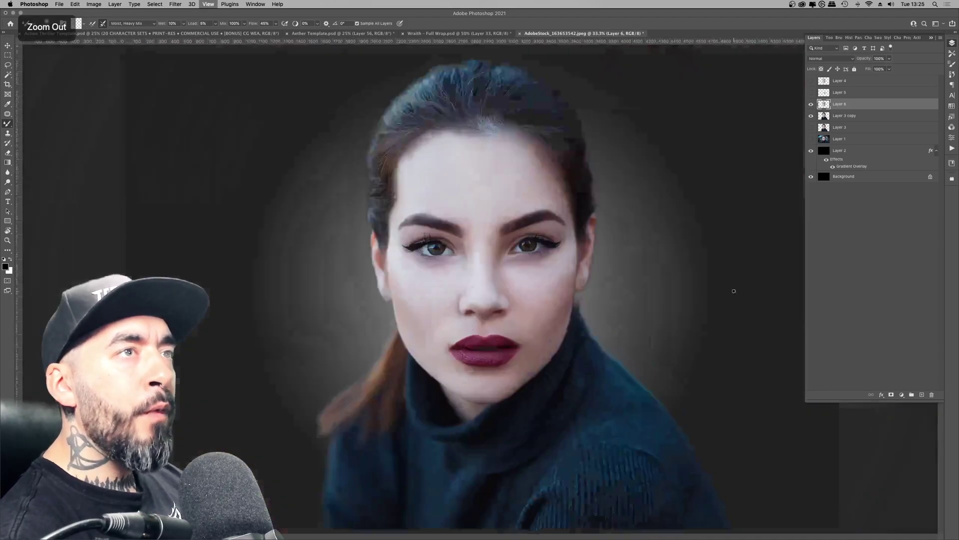
scroll(479, 300, up, 6)
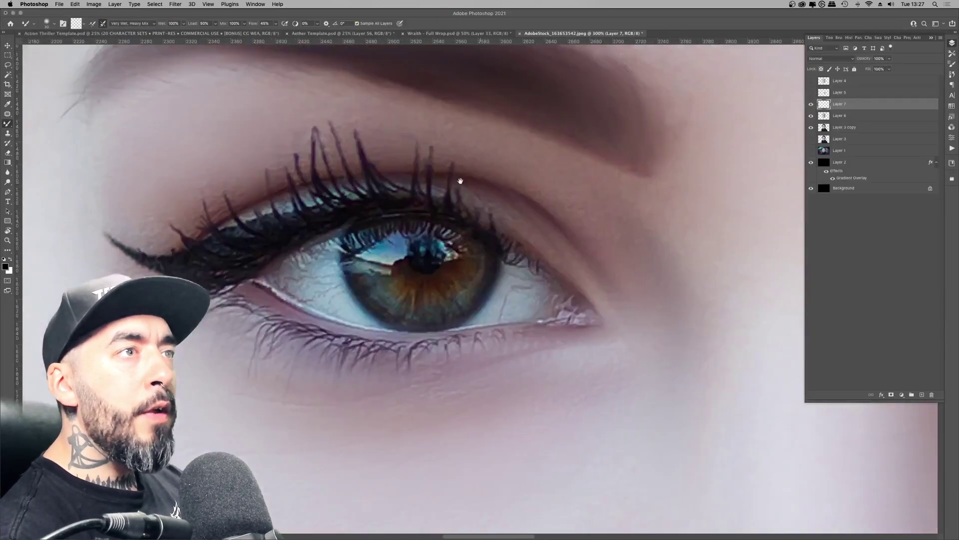
key(bracketleft)
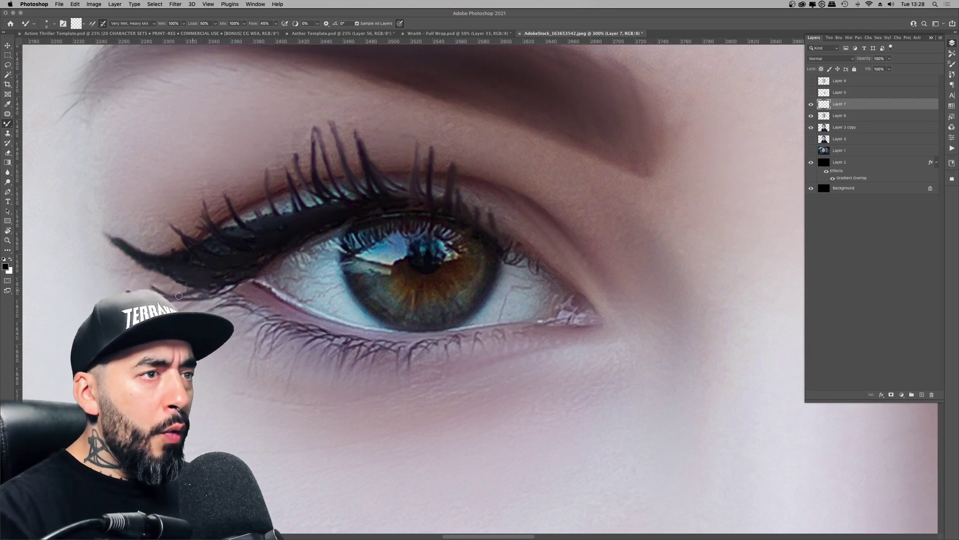
Blend the iris and the white of the woman's right eye on Layer 7 with a larger Mixer Brush.
key(bracketright)
key(bracketright)
key(bracketright)
drag(335, 231, 404, 214)
drag(505, 236, 512, 246)
mouse_move(353, 252)
mouse_down()
mouse_move(392, 230)
mouse_move(457, 298)
mouse_move(380, 280)
mouse_up()
drag(515, 277, 487, 314)
mouse_move(327, 250)
mouse_down()
mouse_move(285, 261)
mouse_move(346, 294)
mouse_up()
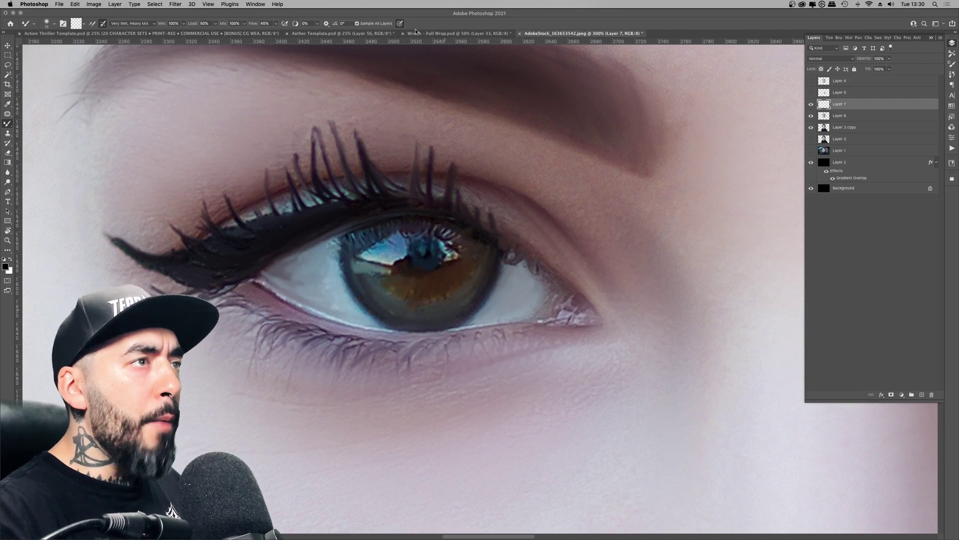
Review the painted eye within the whole portrait and examine the woman's left eye up close.
key(super+minus)
key(super+minus)
key(super+minus)
key(super+minus)
key(super+minus)
key(super+plus)
key(super+plus)
key(super+plus)
key(super+plus)
drag(672, 259, 314, 249)
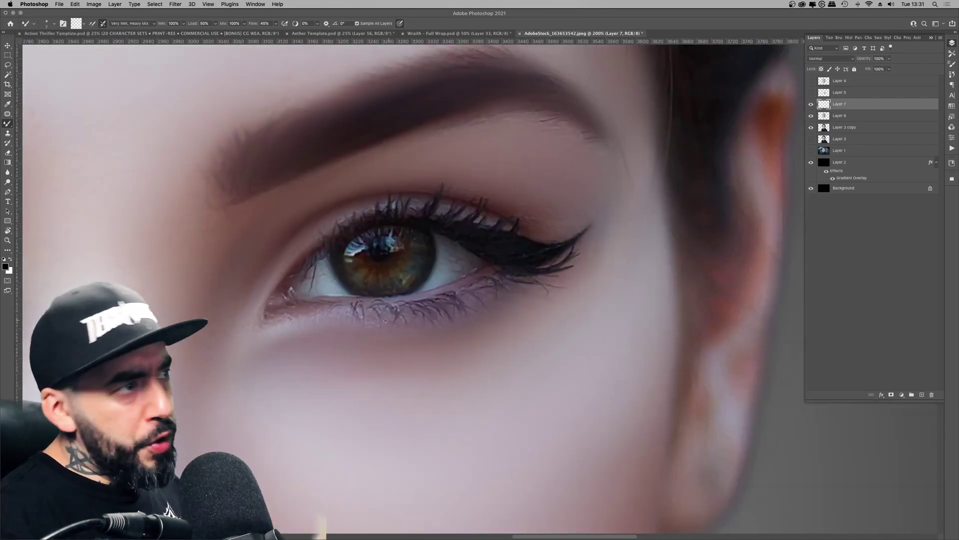
Smooth the upper and lower lips on Layer 7 with the Mixer Brush set to Wet, Light Mix.
key(super+z)
scroll(487, 258, up, 1)
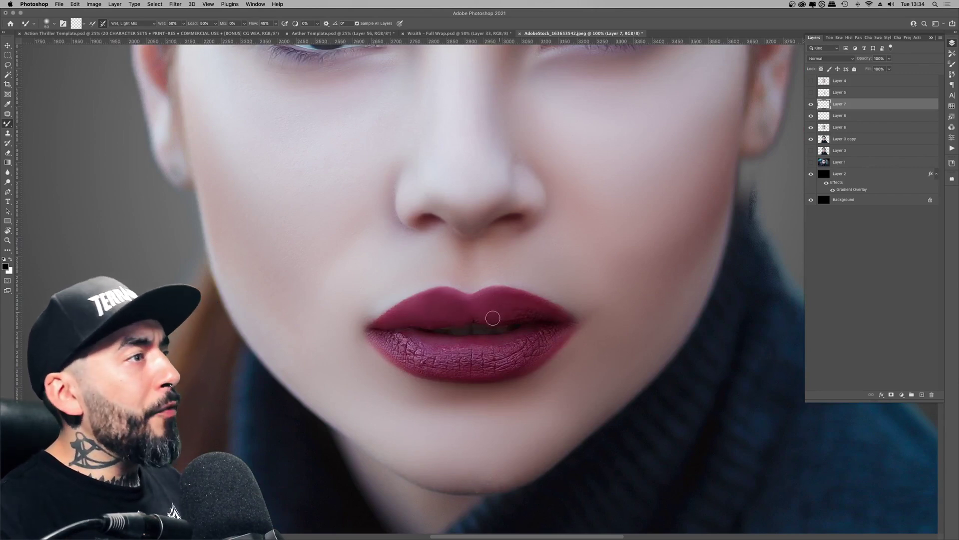
key([)
key([)
mouse_move(378, 331)
mouse_down()
mouse_move(404, 349)
mouse_move(414, 334)
mouse_move(424, 343)
mouse_move(421, 353)
mouse_move(393, 352)
mouse_move(432, 357)
mouse_move(549, 342)
mouse_up()
mouse_move(409, 359)
mouse_down()
mouse_move(456, 365)
mouse_move(524, 355)
mouse_up()
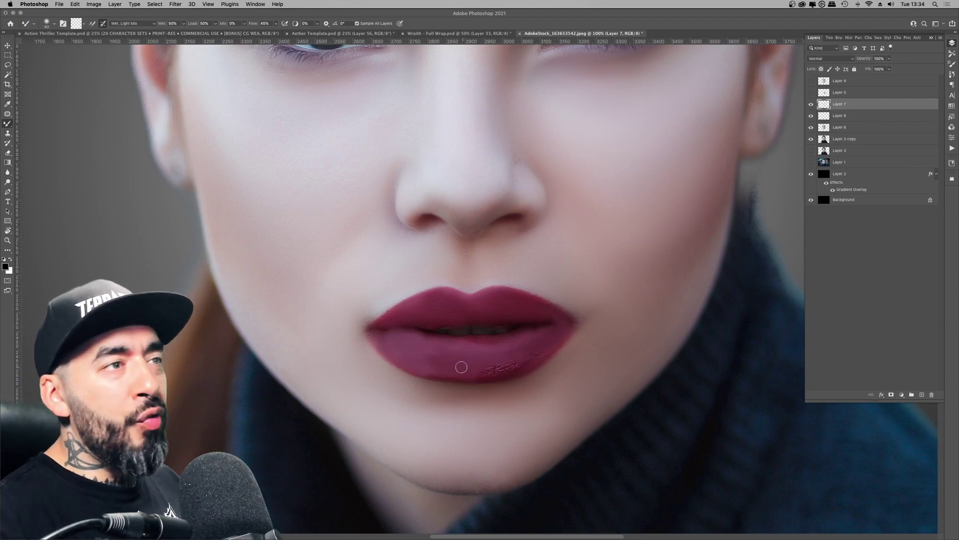
Select the mouth area with a rectangular marquee and clear the lip paint from Layer 7.
key(super+minus)
key(super+minus)
key(super+minus)
key(super+minus)
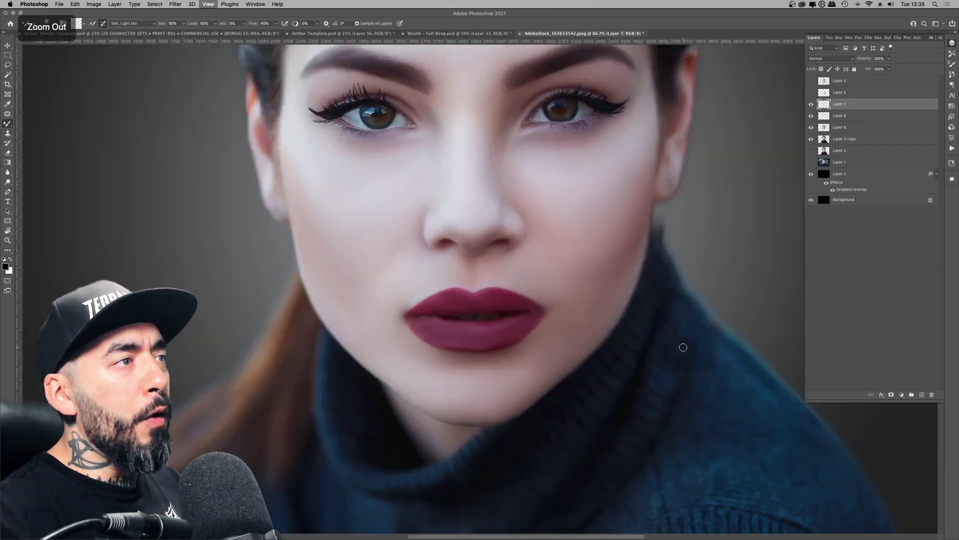
key(m)
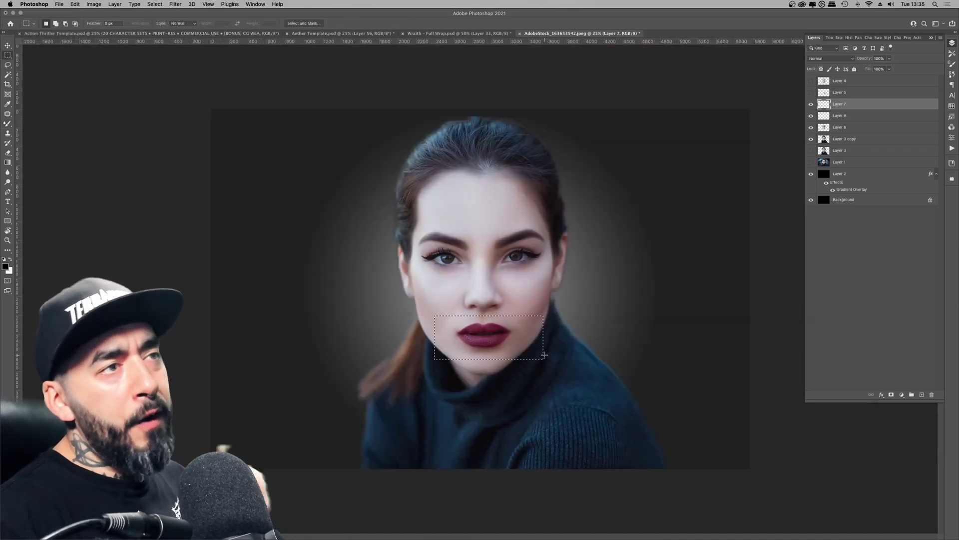
Smooth the upper and lower lips on Layer 7 with the Mixer Brush set to Moist, Heavy Mix.
key(super+equal)
key(b)
click(132, 23)
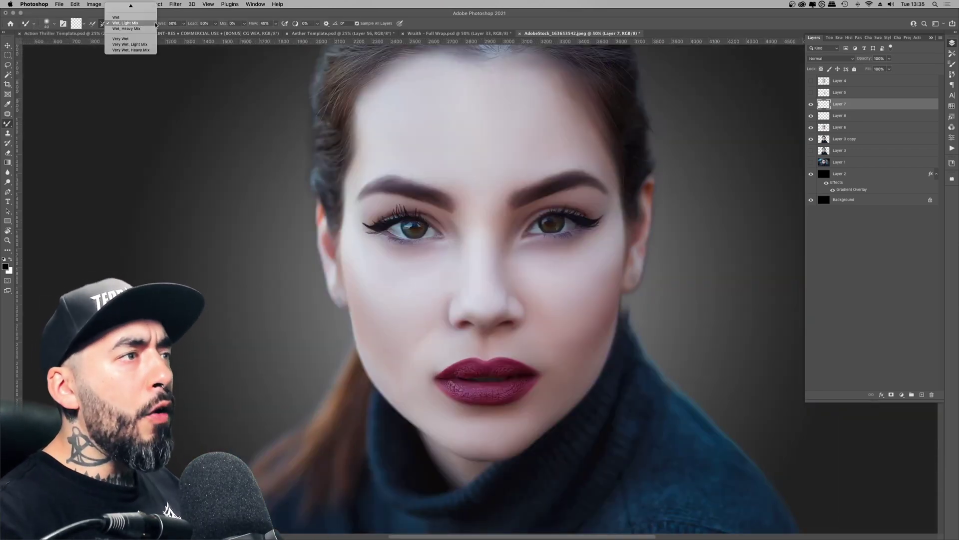
click(137, 39)
key(super+equal)
key(super+equal)
drag(493, 407, 410, 244)
click(131, 24)
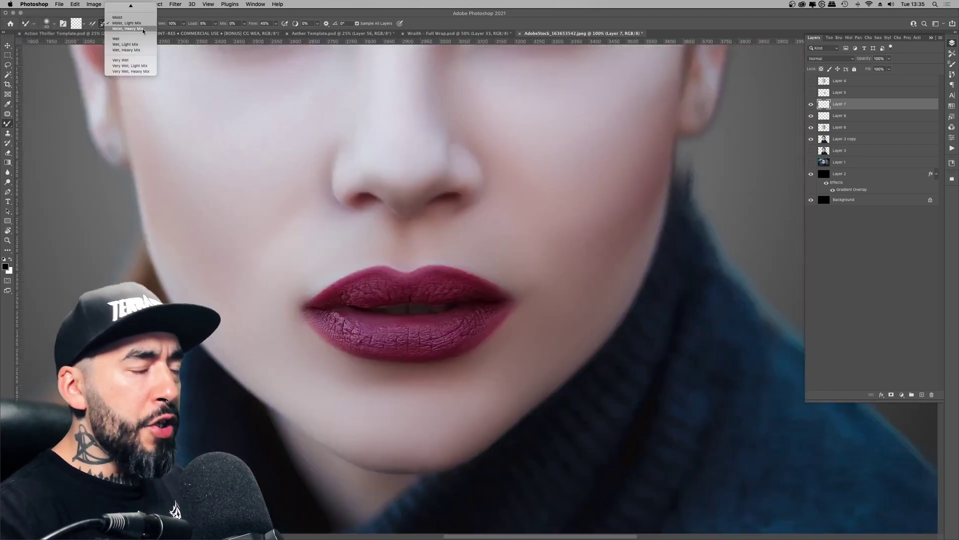
click(131, 50)
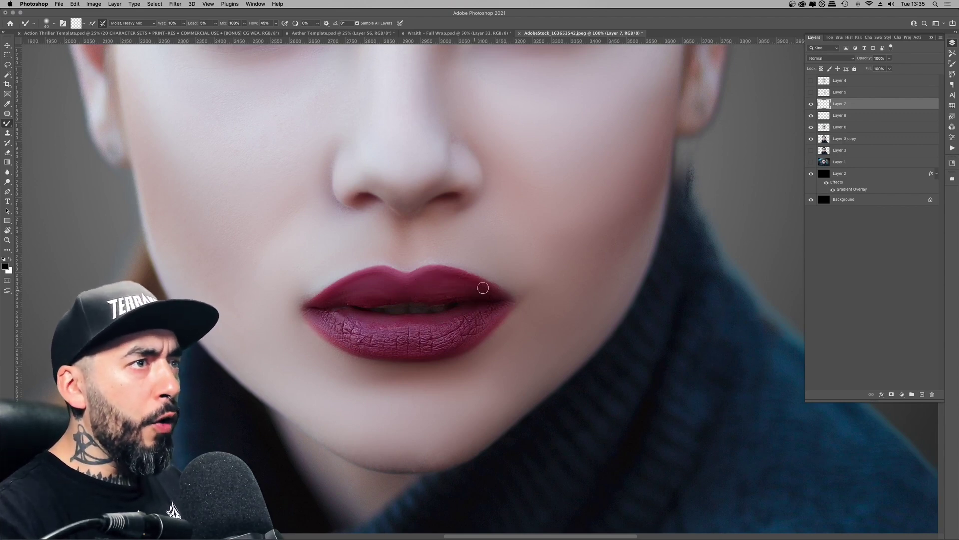
mouse_move(484, 313)
mouse_down()
mouse_move(454, 338)
mouse_move(396, 327)
mouse_move(443, 346)
mouse_up()
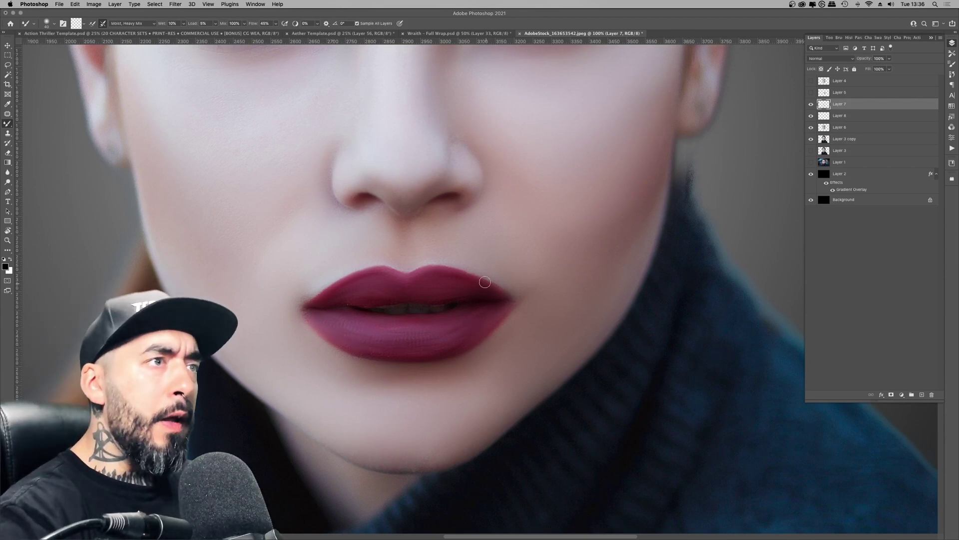
Blend the skin around the chin, mouth, nose and cheeks on Layer 6 with a larger Mixer Brush set to Moist, Heavy Mix.
click(846, 128)
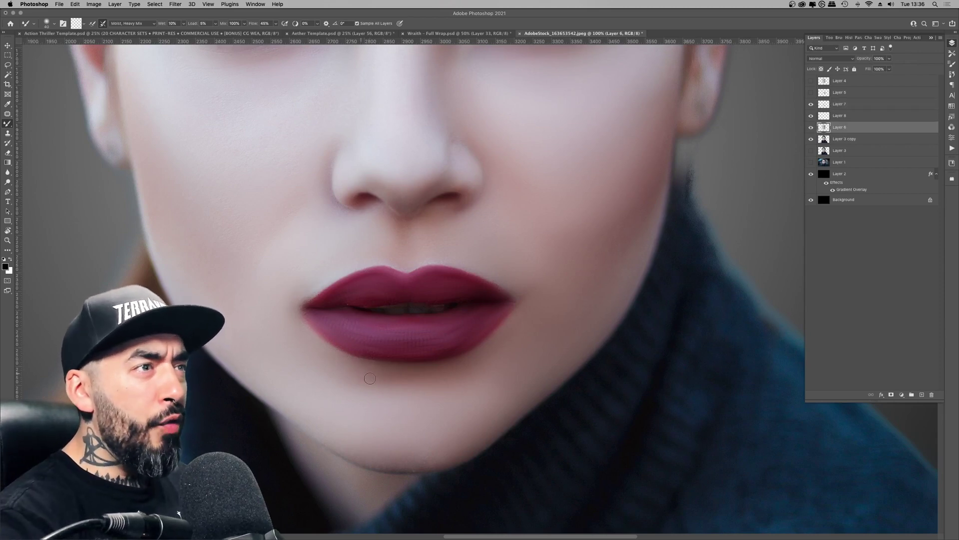
drag(417, 432, 560, 132)
key(bracketright)
key(bracketright)
key(bracketright)
key(super+minus)
key(super+minus)
key(super+minus)
key(super+minus)
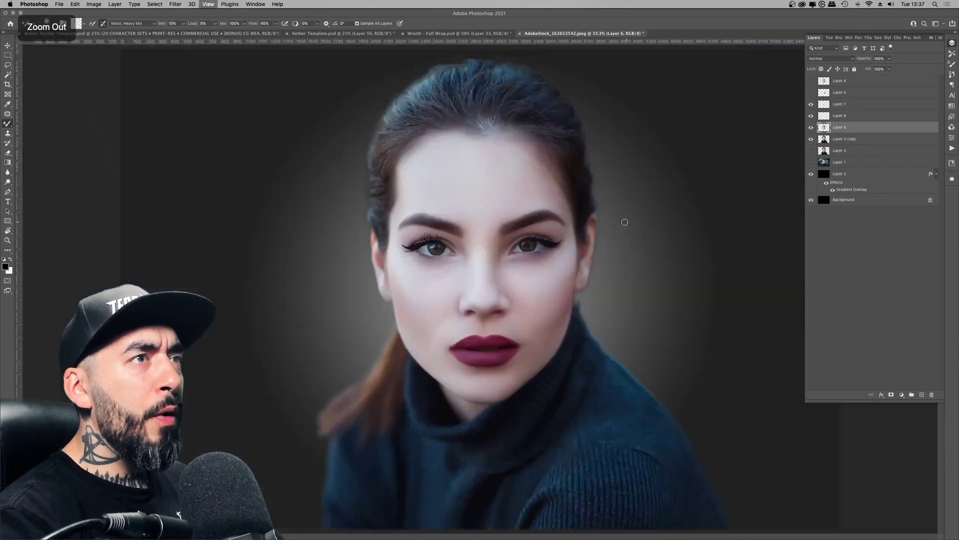
scroll(517, 285, up, 4)
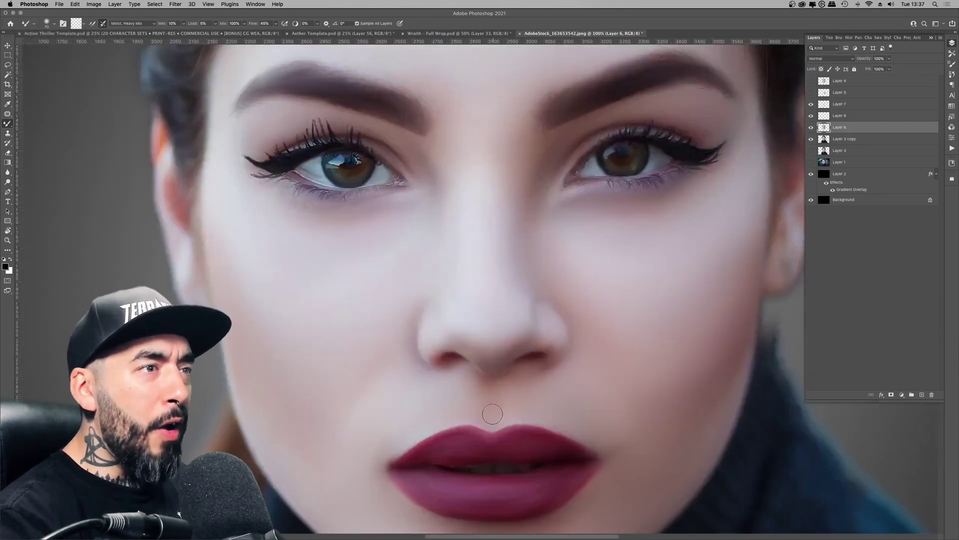
drag(344, 355, 502, 260)
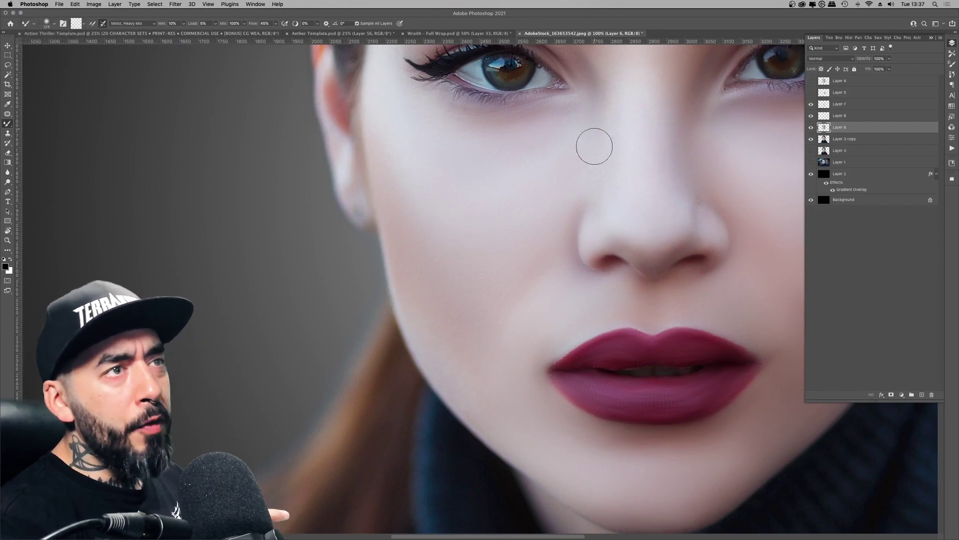
scroll(510, 261, down, 2)
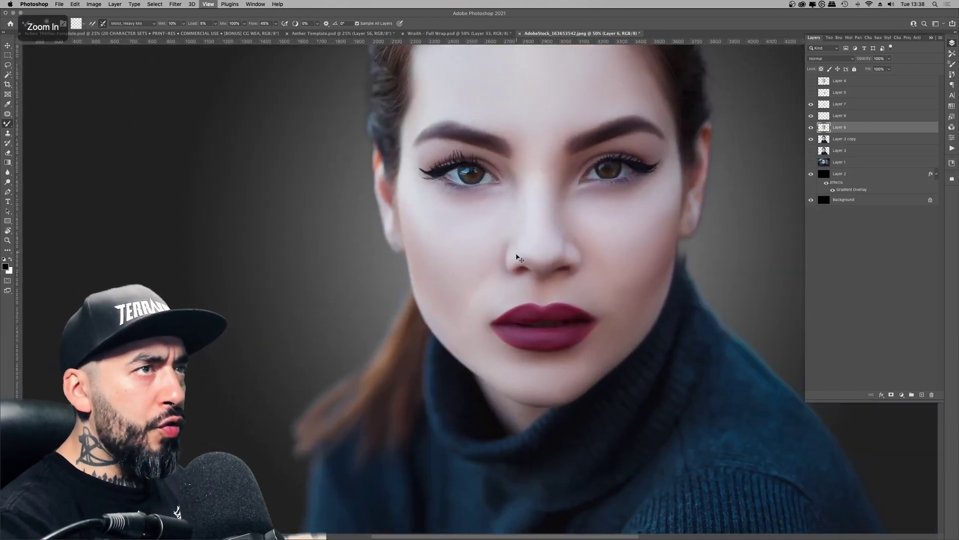
Blend the skin around the nose bridge and the woman's left eye on Layer 6 with a smaller Mixer Brush.
scroll(537, 239, up, 2)
key(bracketleft)
drag(510, 70, 512, 190)
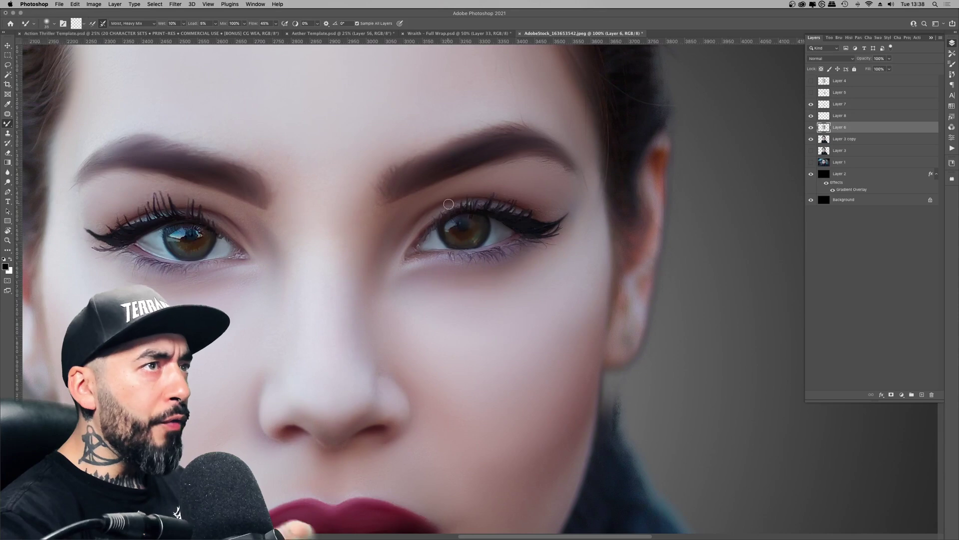
drag(373, 226, 344, 230)
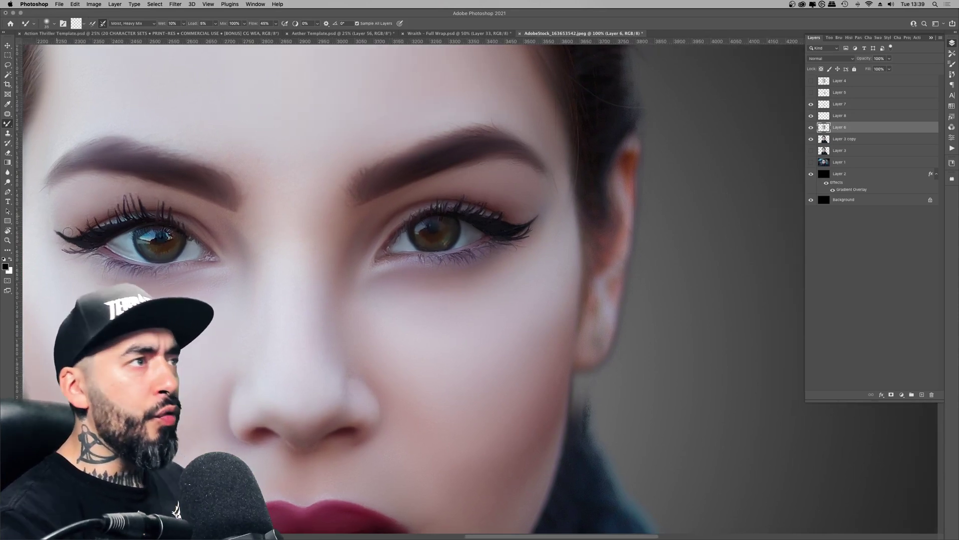
super+right_click(439, 230)
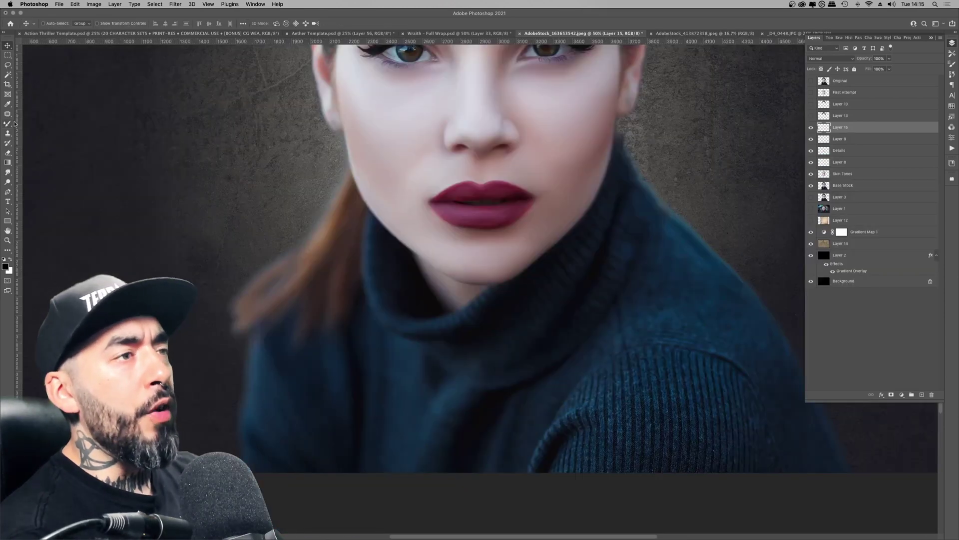
Blend the turtleneck collar on Layer 15 with a Spatter 27 pixels Mixer Brush set to Wet, Heavy Mix, checking it with Base Stock toggled.
click(9, 124)
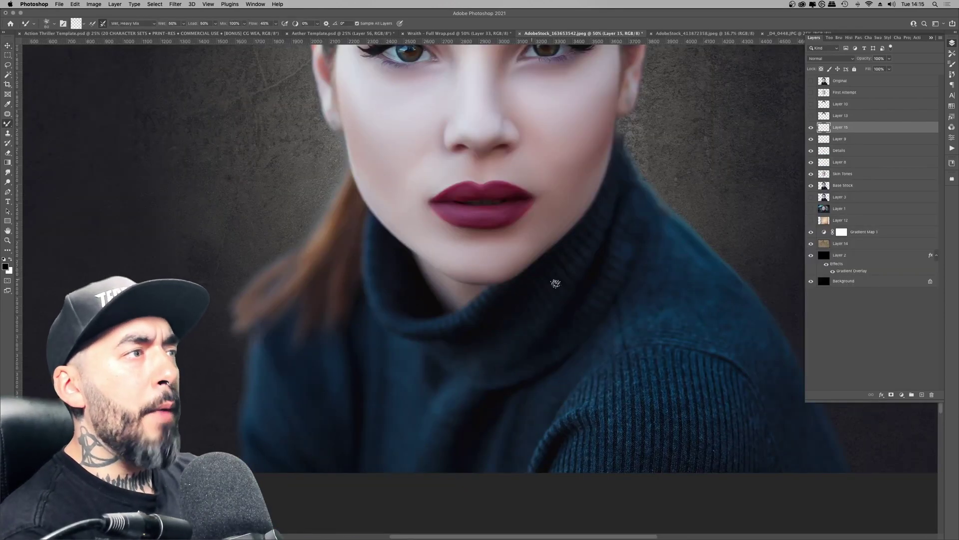
right_click(612, 282)
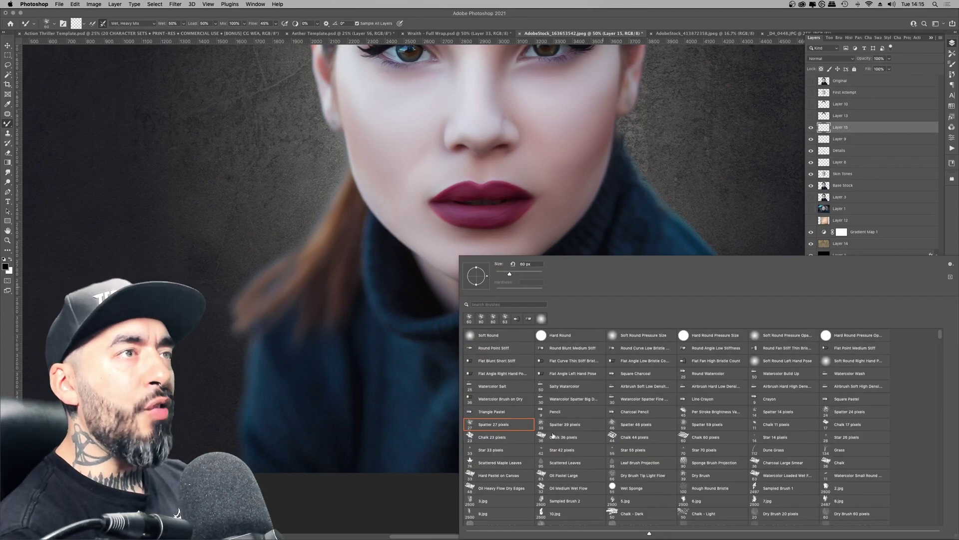
click(619, 198)
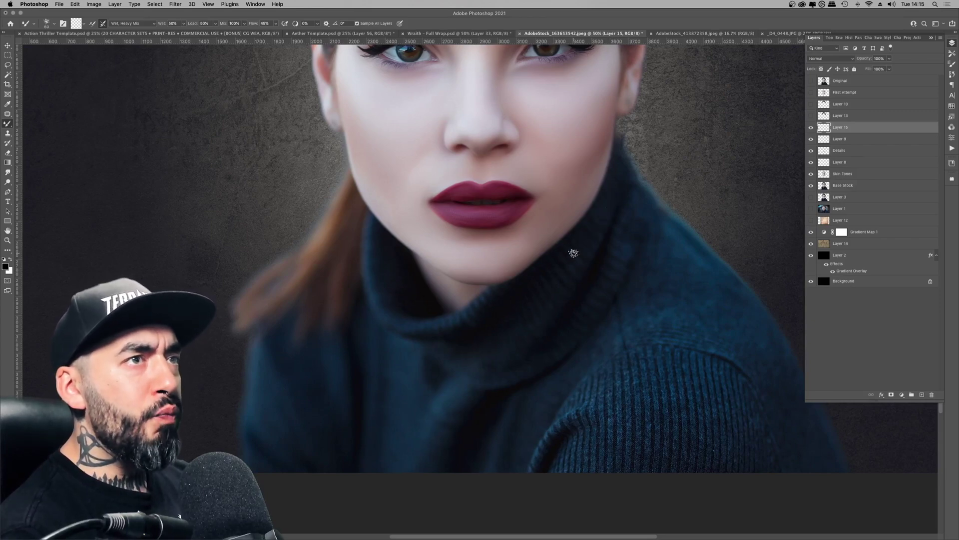
key(bracketright)
key(bracketright)
click(811, 185)
click(811, 185)
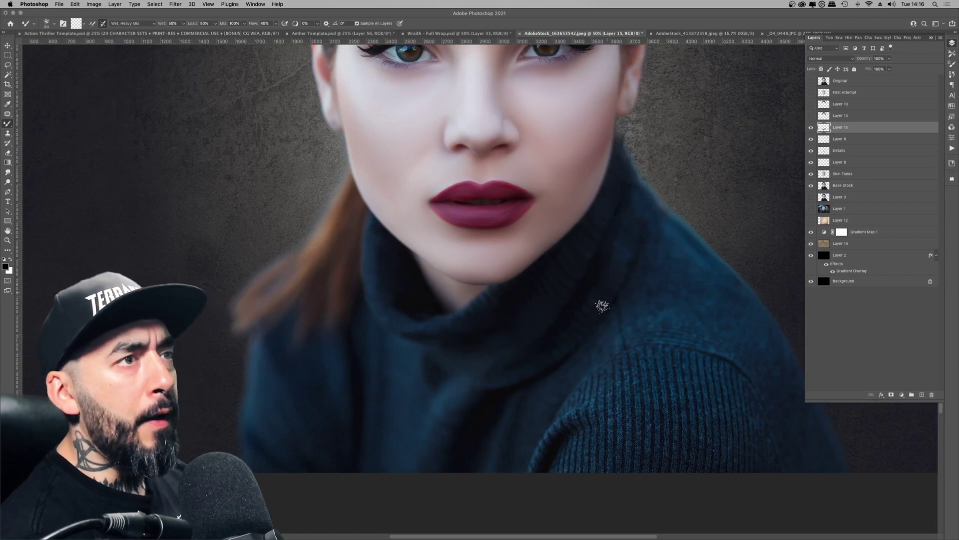
Paint over the sweater's ribbed sleeve, shoulder and front on Layer 15 with a larger spatter Mixer Brush.
scroll(217, 406, right, 5)
scroll(217, 406, down, 2)
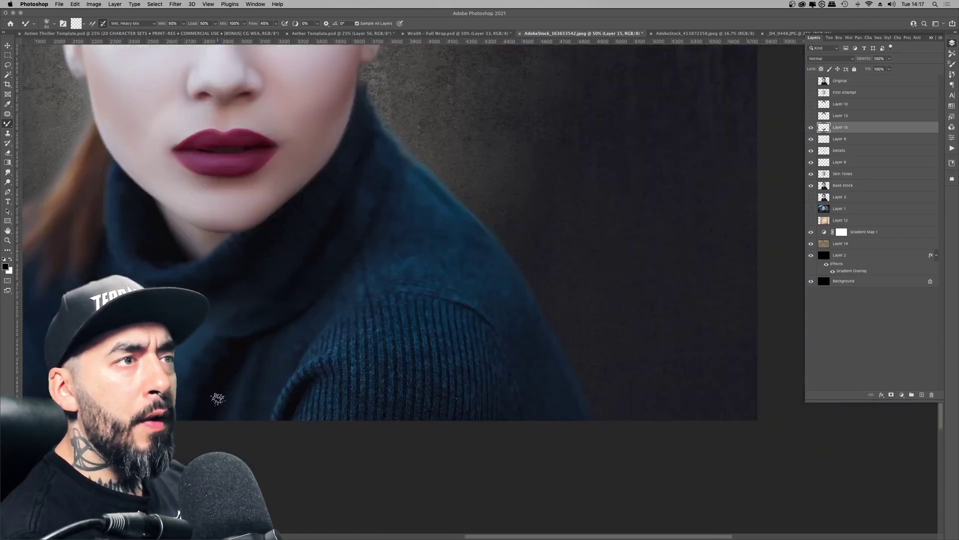
mouse_move(274, 415)
mouse_down()
mouse_move(307, 373)
mouse_move(321, 370)
mouse_move(302, 410)
mouse_move(317, 397)
mouse_up()
mouse_move(353, 323)
mouse_down()
mouse_move(347, 361)
mouse_move(363, 388)
mouse_move(372, 334)
mouse_move(370, 394)
mouse_move(383, 304)
mouse_move(398, 405)
mouse_move(364, 407)
mouse_up()
key(])
key(])
key(])
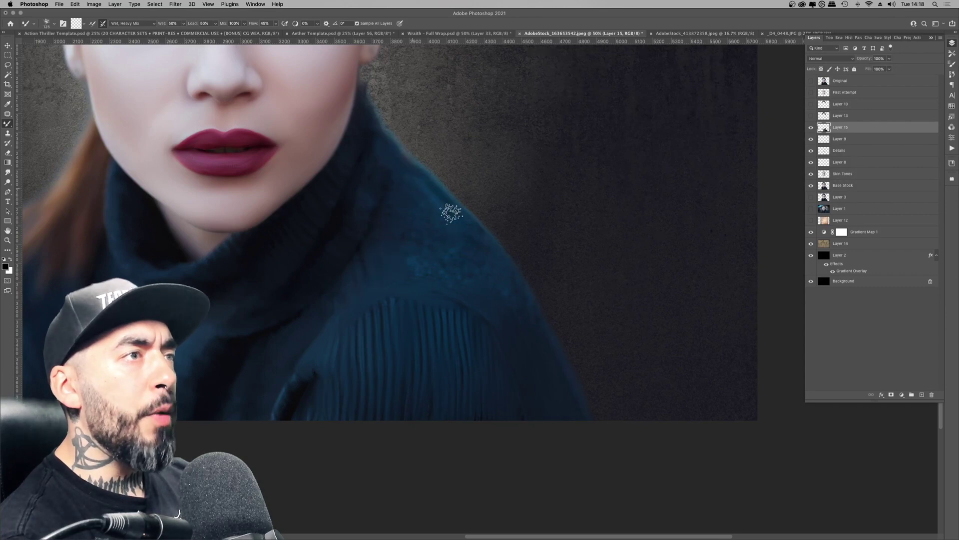
drag(495, 280, 452, 278)
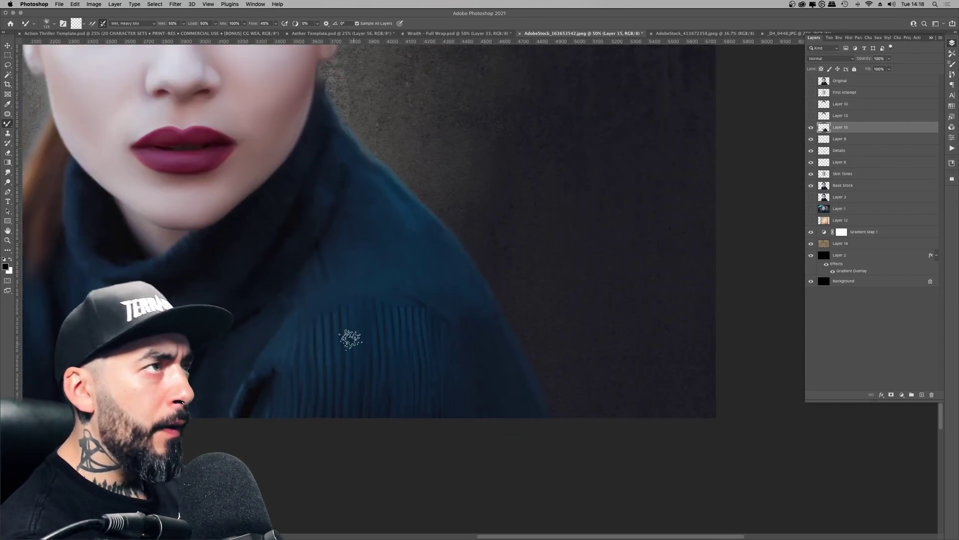
drag(279, 313, 446, 327)
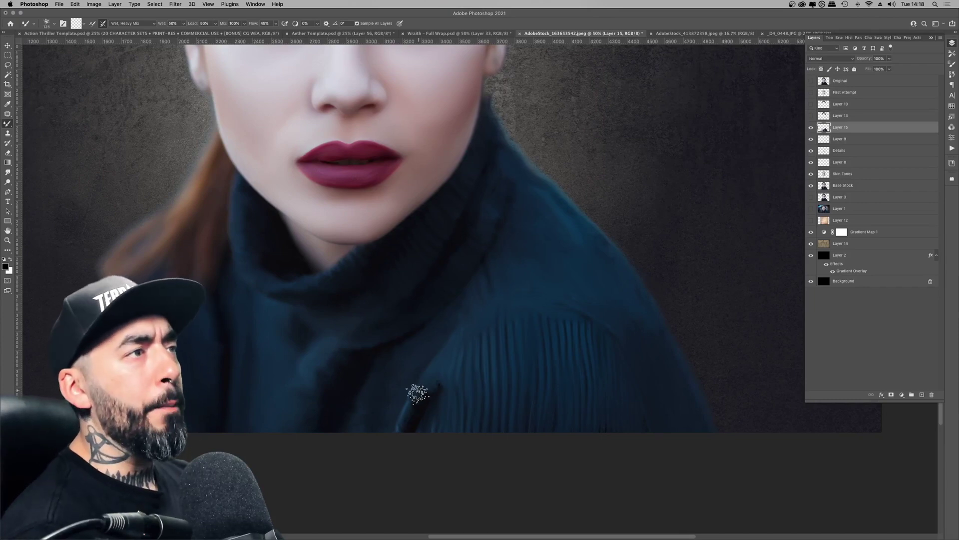
drag(378, 249, 420, 333)
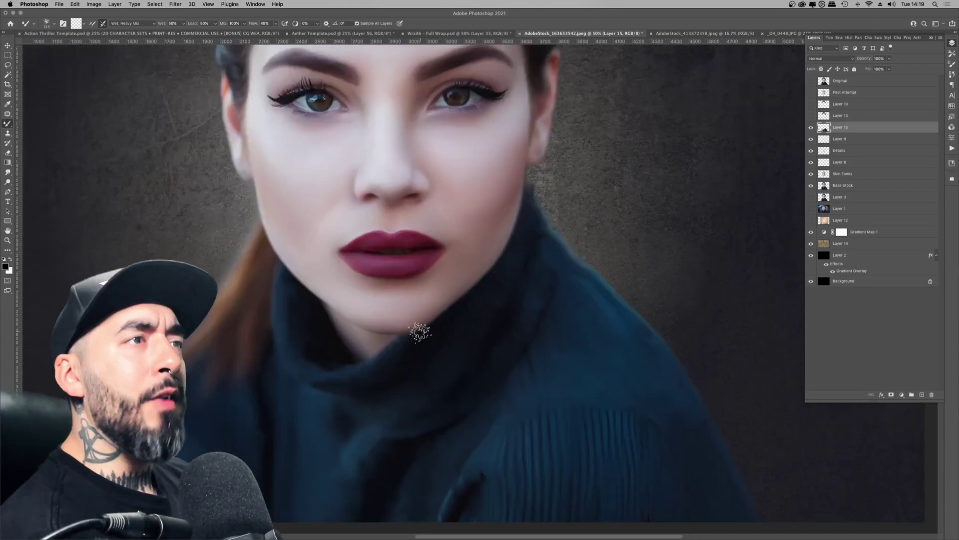
Add a new layer above Layer 15 and blend the hair on it with a different Mixer Brush tip, reducing the brush size for finer strokes.
key(super+minus)
key(super+minus)
key(super+plus)
key(super+plus)
click(922, 394)
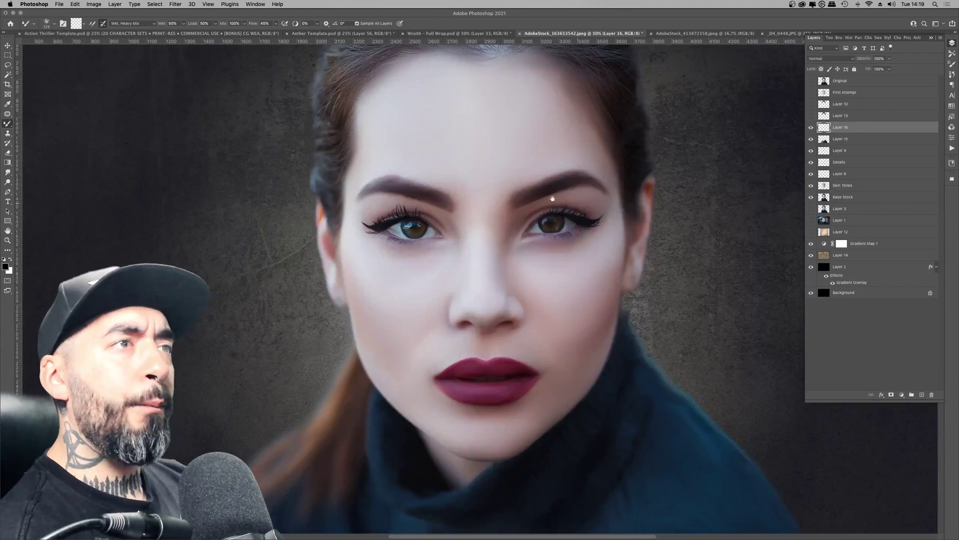
scroll(650, 200, up, 5)
right_click(524, 242)
drag(940, 278, 940, 303)
click(505, 316)
drag(507, 215, 526, 215)
mouse_move(497, 173)
mouse_down()
mouse_move(524, 162)
mouse_move(479, 95)
mouse_up()
key(bracketleft)
key(bracketleft)
mouse_move(456, 154)
mouse_down()
mouse_move(464, 119)
mouse_move(520, 185)
mouse_move(442, 178)
mouse_up()
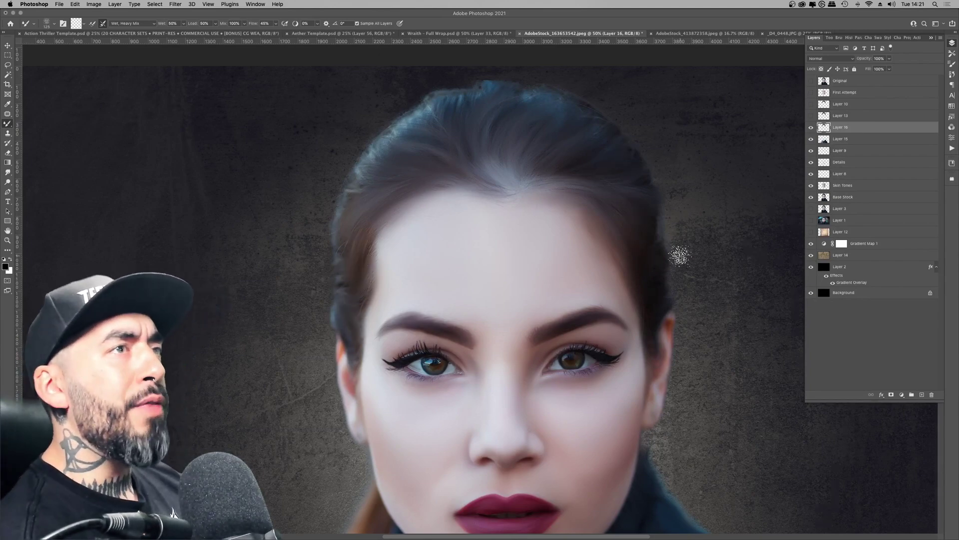
Hide the hair paint on Layer 16 and add a new empty layer directly above Layer 15.
key(super+minus)
key(super+minus)
click(841, 139)
Search the brush presets for "hair" and pick a hair brush as the Mixer Brush tip.
key(super+plus)
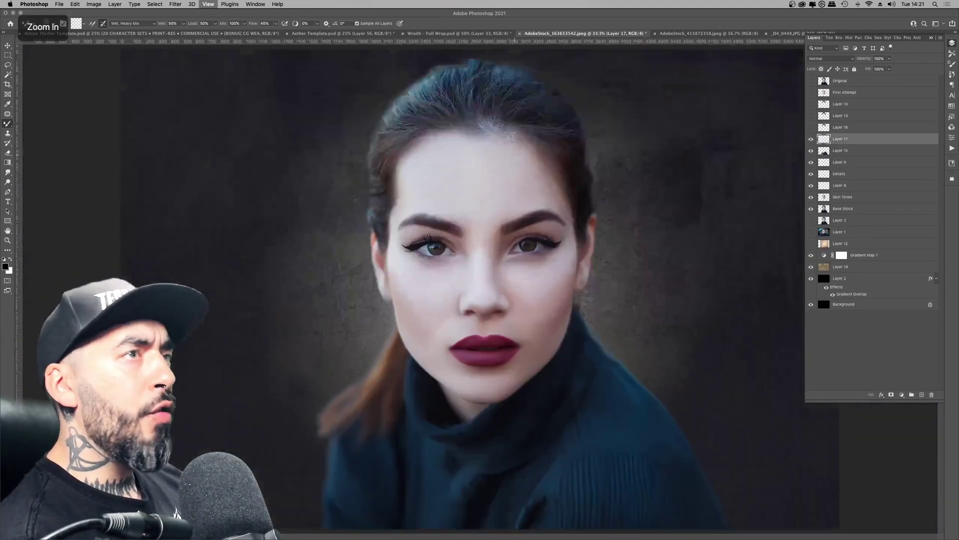
key(super+equal)
key(super+equal)
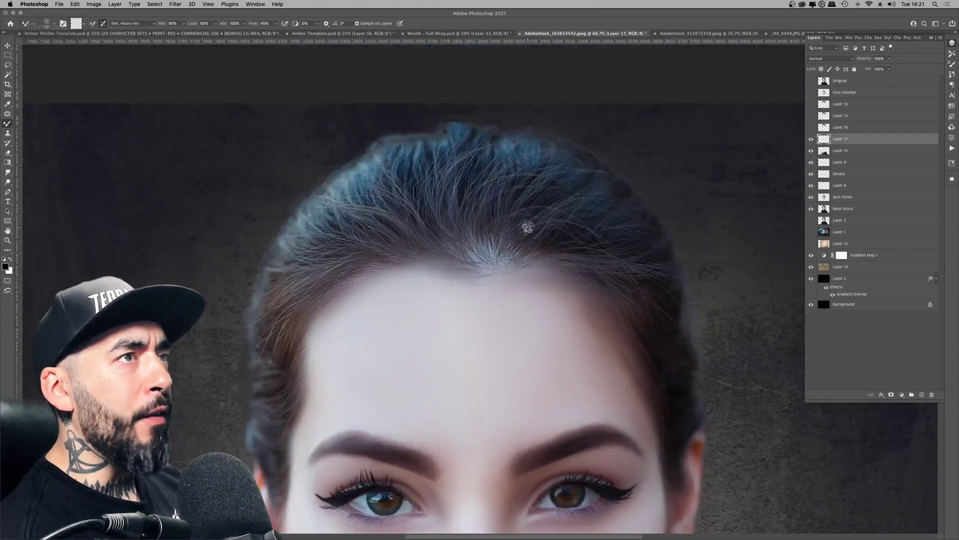
right_click(396, 231)
scroll(850, 380, down, 5)
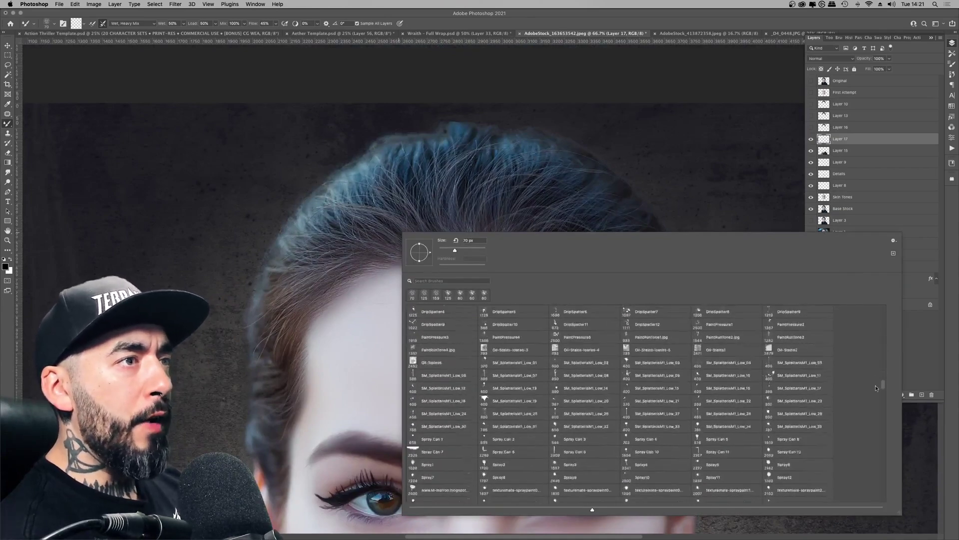
click(440, 281)
text(hair)
double_click(435, 311)
Blend the hair strands above the forehead on Layer 17 with the hair Mixer Brush, adjusting the brush size to the strands.
key([)
drag(487, 252, 469, 184)
drag(477, 225, 435, 270)
key([)
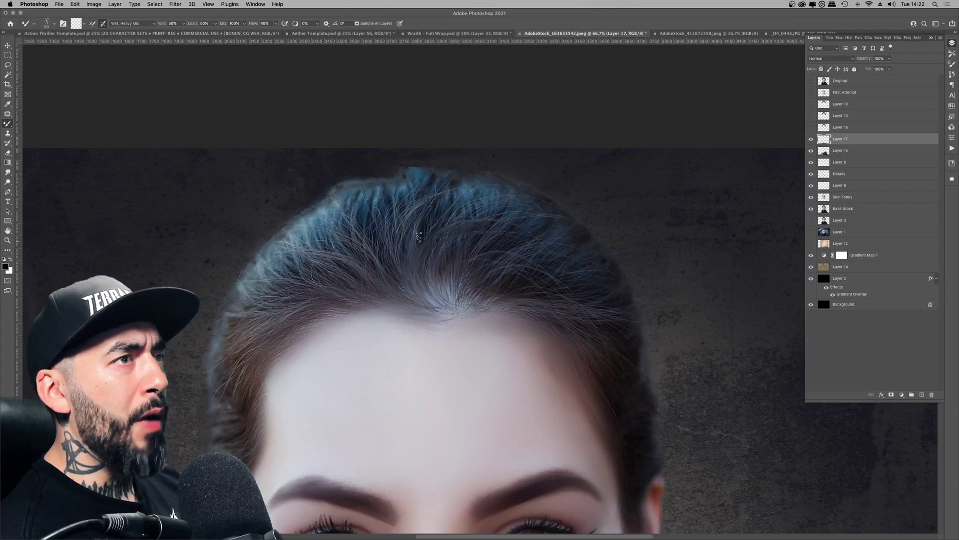
drag(411, 217, 361, 259)
key([)
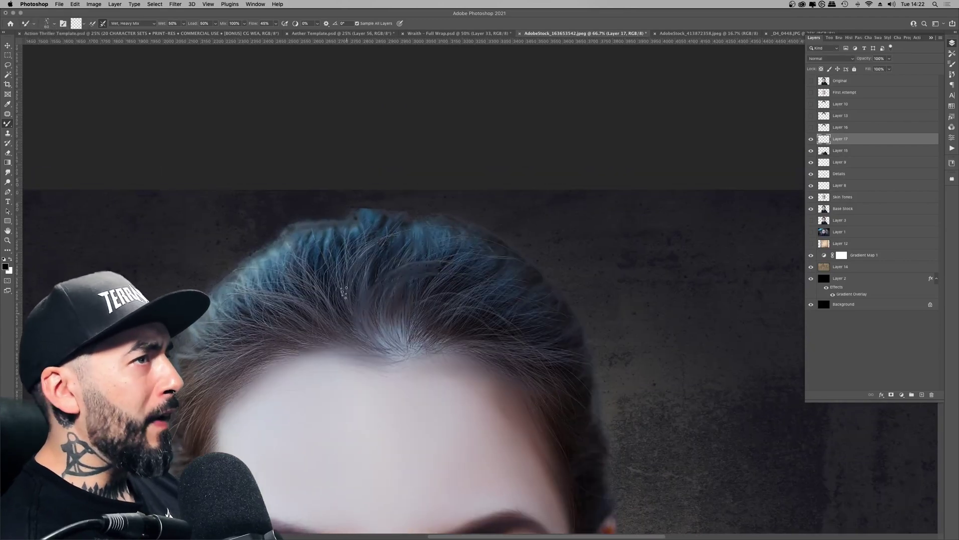
key(])
key(])
mouse_move(325, 323)
mouse_down()
mouse_move(287, 279)
mouse_move(266, 284)
mouse_up()
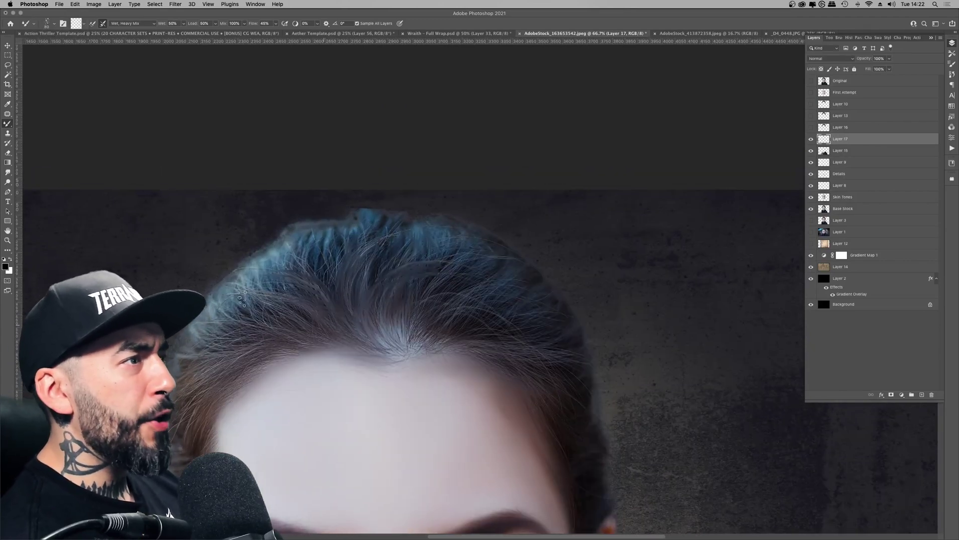
Blend the remaining strands across the crown and sides of the hair on Layer 17 with a smaller hair brush.
key(bracketleft)
key(bracketleft)
key(bracketleft)
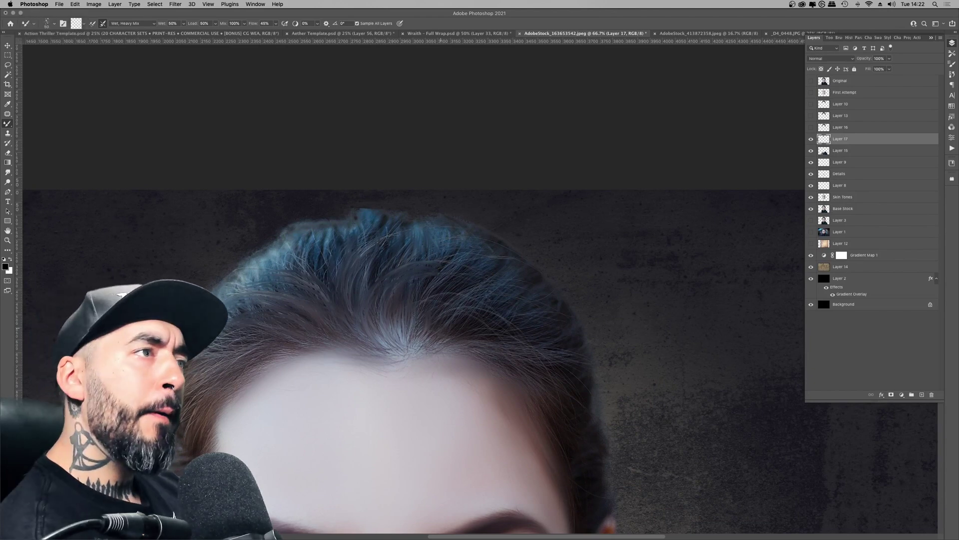
scroll(425, 277, down, 5)
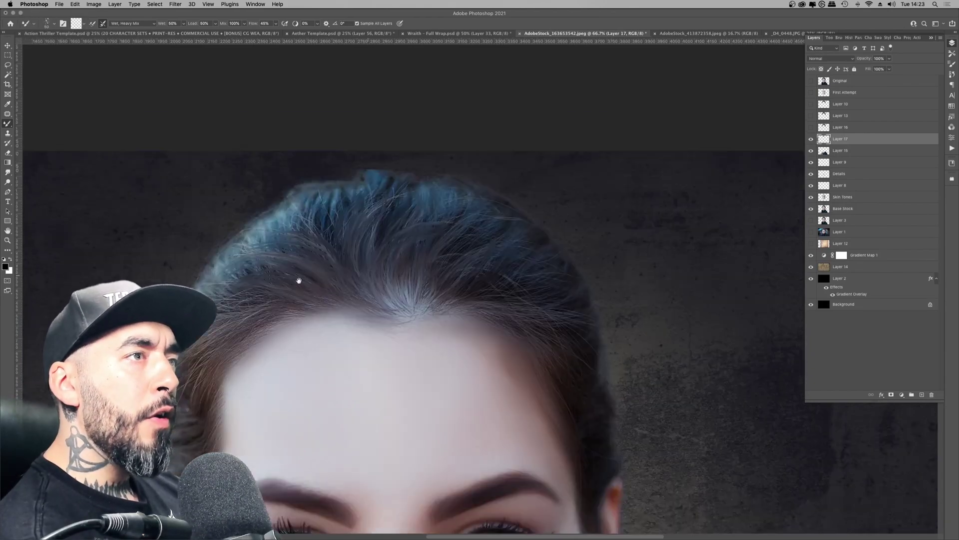
scroll(320, 287, right, 3)
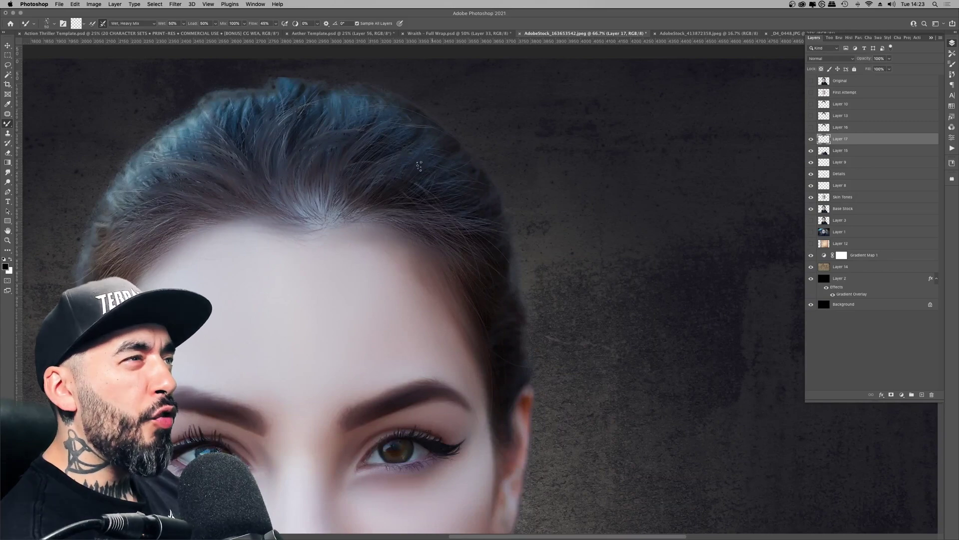
drag(361, 205, 437, 183)
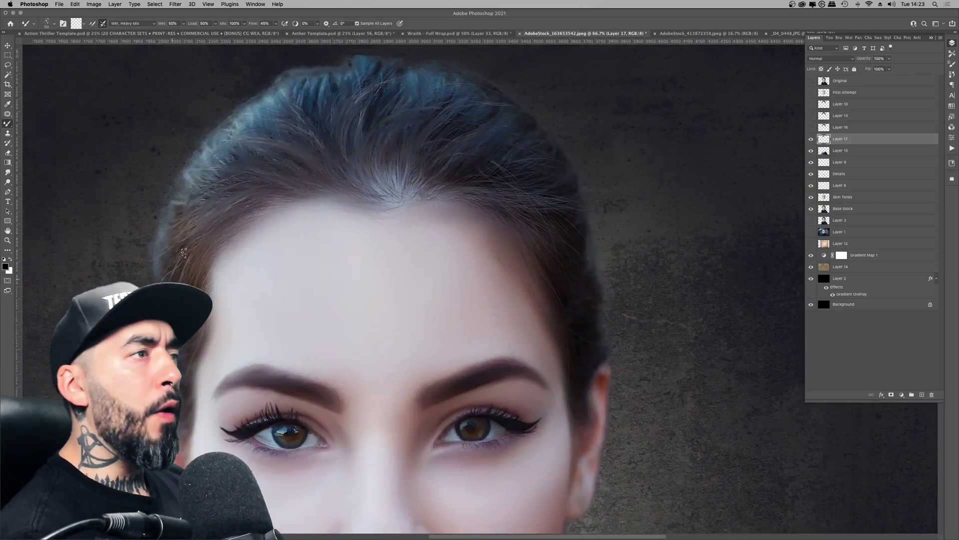
Hide Layer 17, place it above Layer 10 and add a new empty layer directly above it.
scroll(393, 261, right, 2)
scroll(394, 260, down, 3)
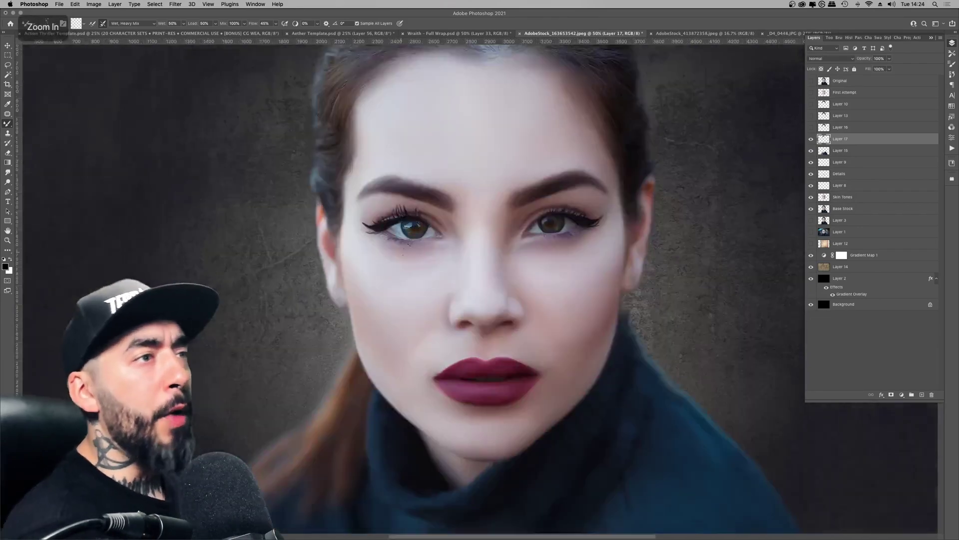
scroll(488, 249, up, 2)
click(811, 138)
click(810, 128)
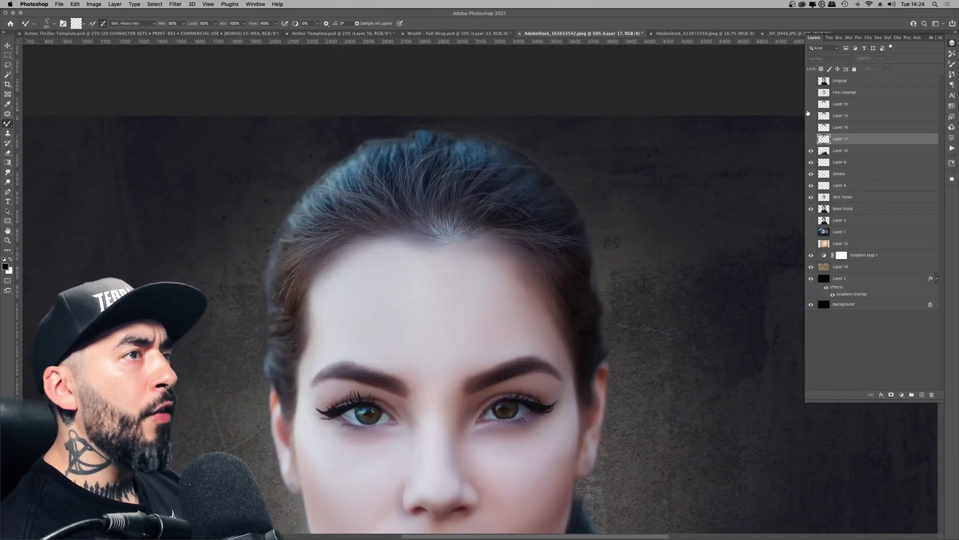
key(super+z)
key(super+z)
key(super+z)
key(super+z)
key(super+z)
click(921, 394)
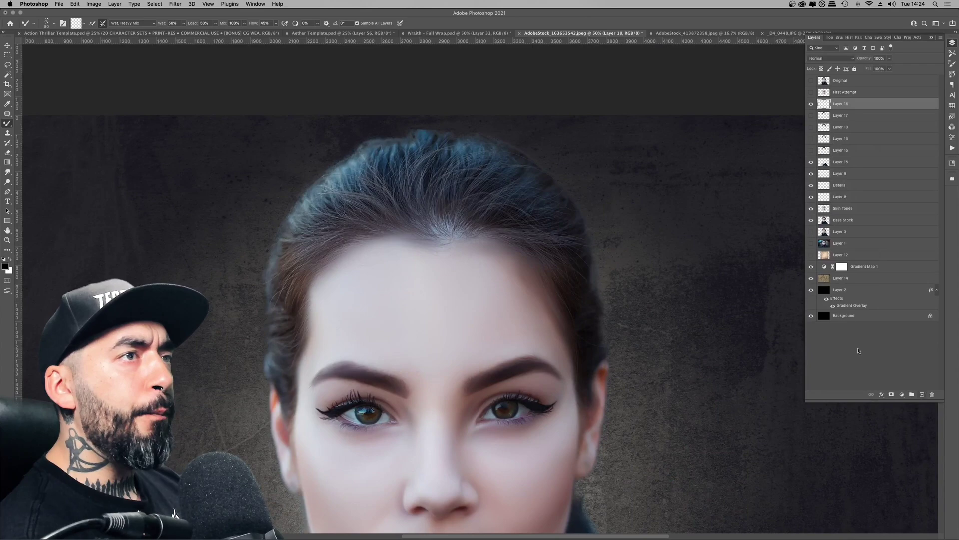
Search the brush presets for "hair" and pick the Hair1 brush as the Mixer Brush tip.
right_click(428, 230)
click(457, 279)
text(hair)
double_click(533, 349)
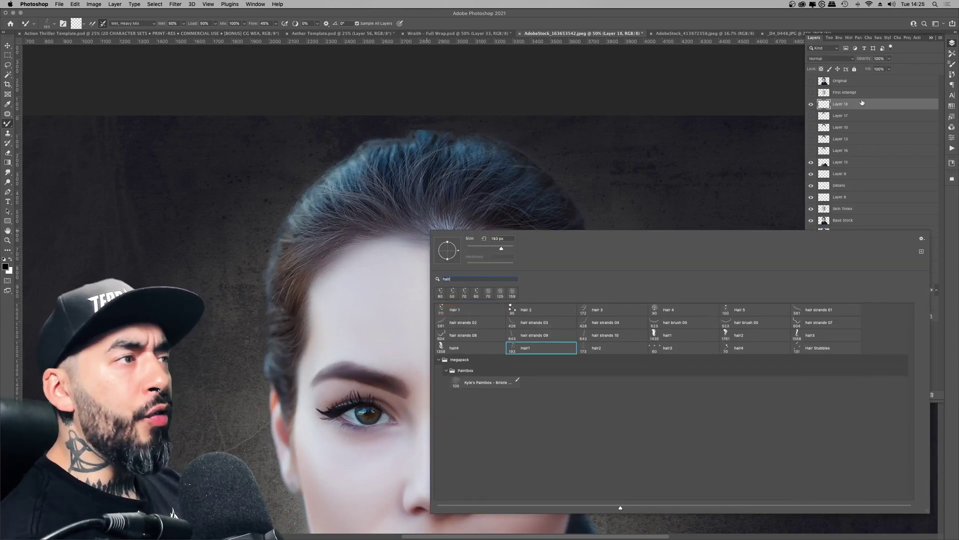
Blend the hair strands across the crown and sides on Layer 18 with a smaller hair Mixer Brush.
key(bracketleft)
key(bracketleft)
key(bracketleft)
key(bracketleft)
key(bracketleft)
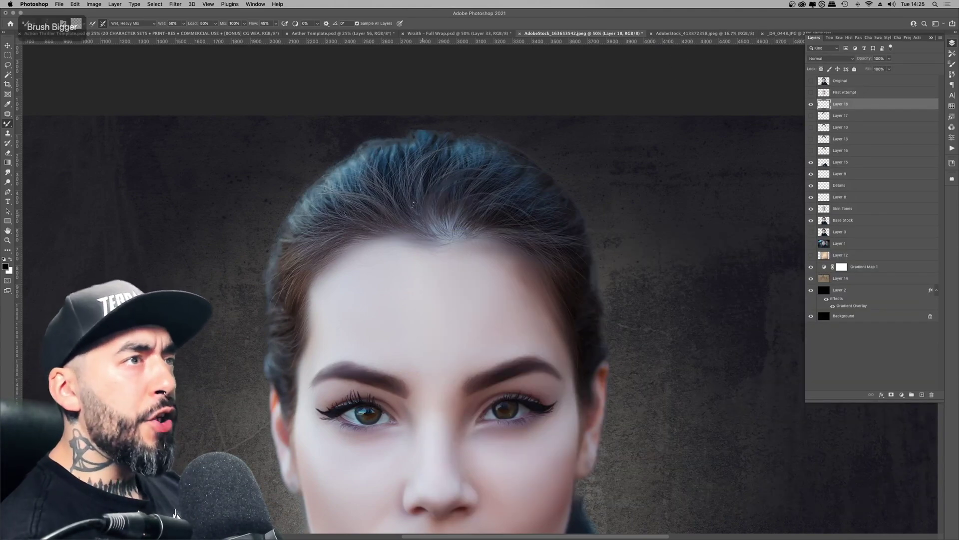
drag(438, 203, 348, 201)
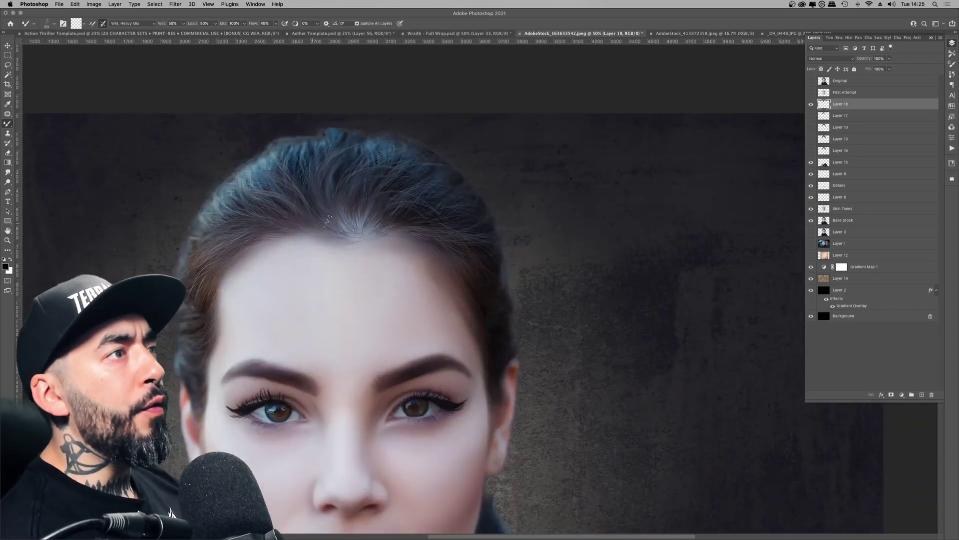
key(super+minus)
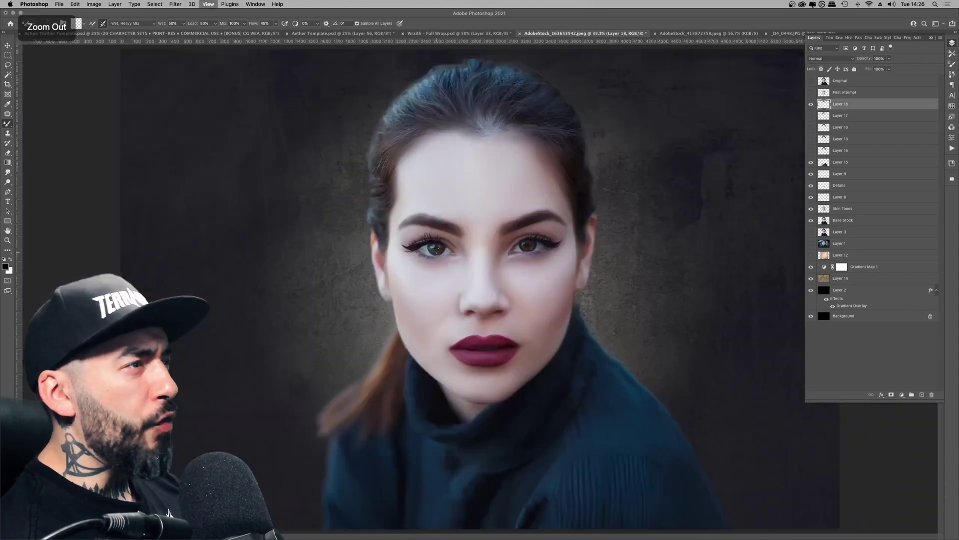
key(super+plus)
drag(367, 268, 236, 395)
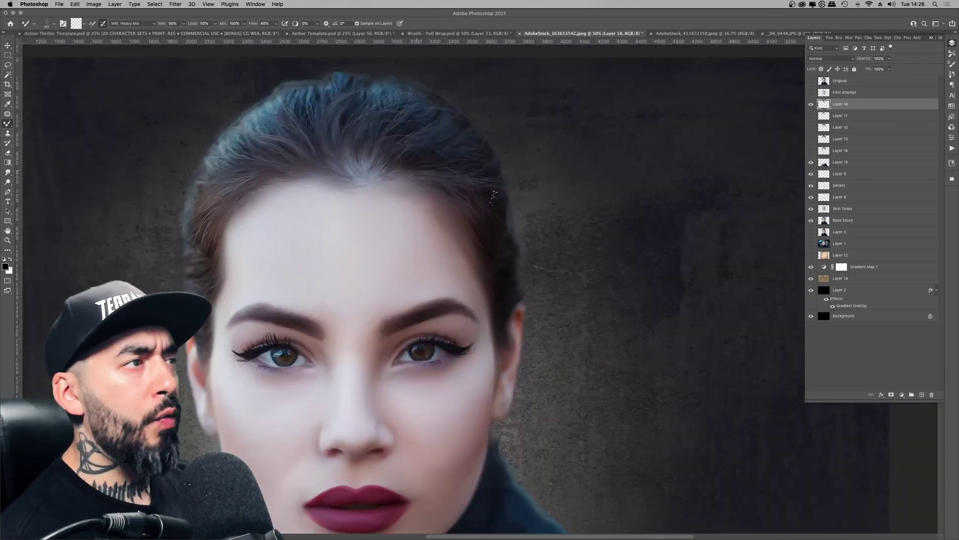
Hide the hair paint on Layer 18, then show and select the smoother hair paint on Layer 13.
click(811, 104)
click(810, 140)
click(810, 140)
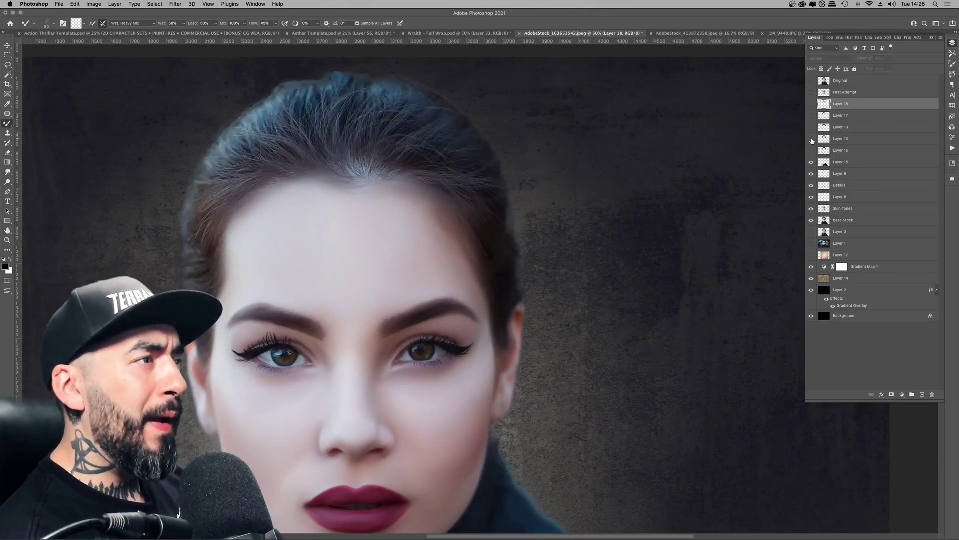
click(840, 138)
Pick a bristle-textured Mixer Brush tip from the brush presets for working on the Layer 13 hair.
key(super+minus)
key(super+minus)
key(super+minus)
key(super+plus)
key(super+plus)
key(super+plus)
right_click(370, 276)
scroll(413, 412, up, 8)
click(414, 413)
key(Return)
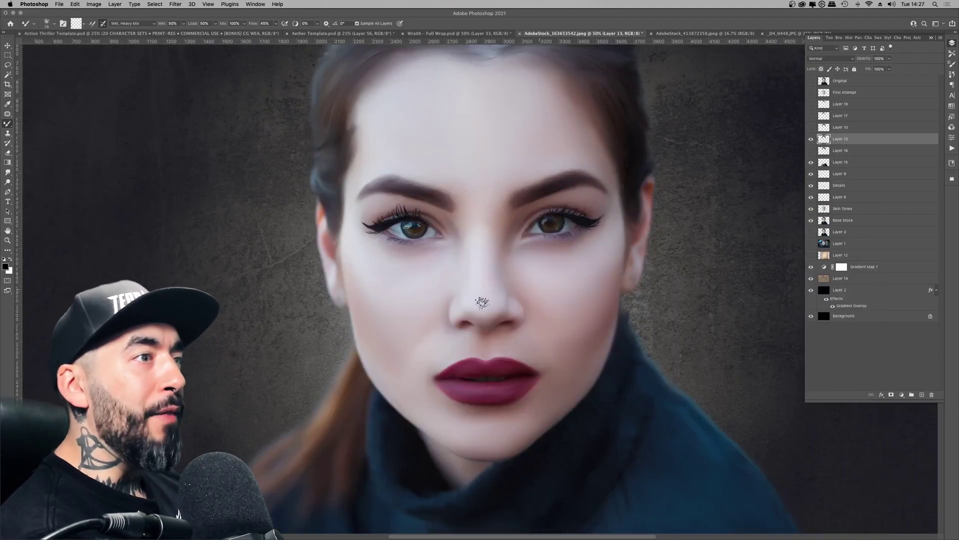
drag(486, 118, 418, 288)
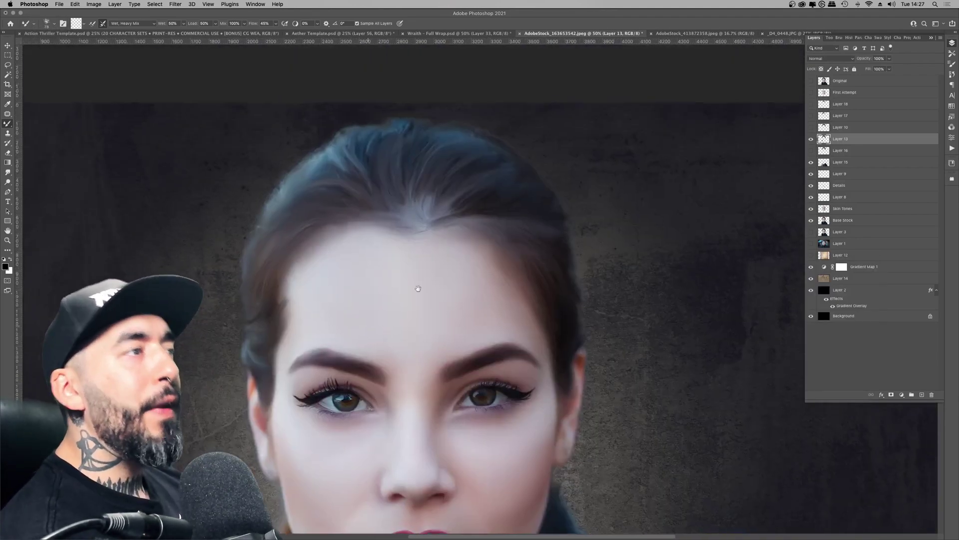
Hide the Skin Tones layer, add a new layer directly above it and shrink the Mixer Brush for the stray hairs over the forehead.
click(811, 208)
click(844, 211)
key(super+shift+alt+n)
key(super+plus)
key(super+plus)
key(bracketleft)
key(bracketleft)
key(bracketleft)
key(bracketleft)
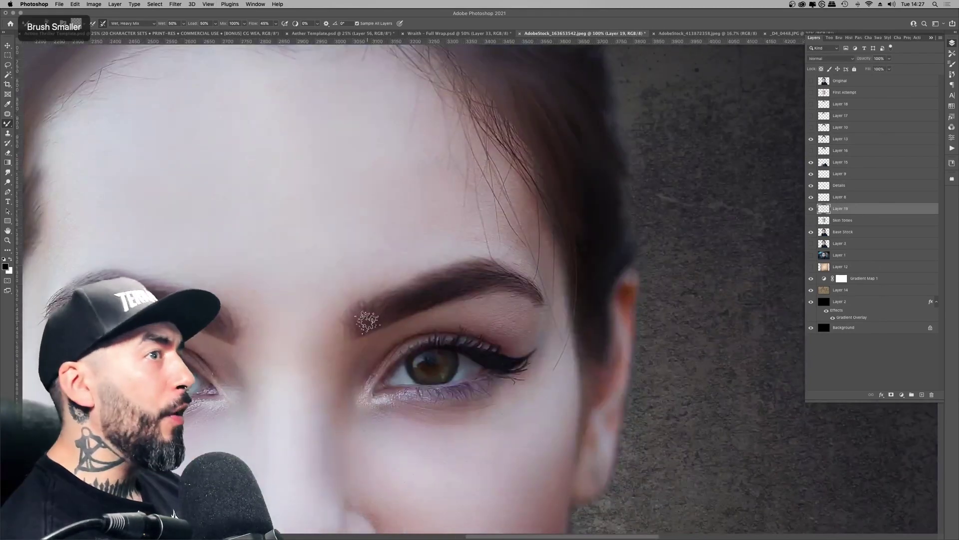
key(bracketleft)
key(bracketleft)
key(bracketleft)
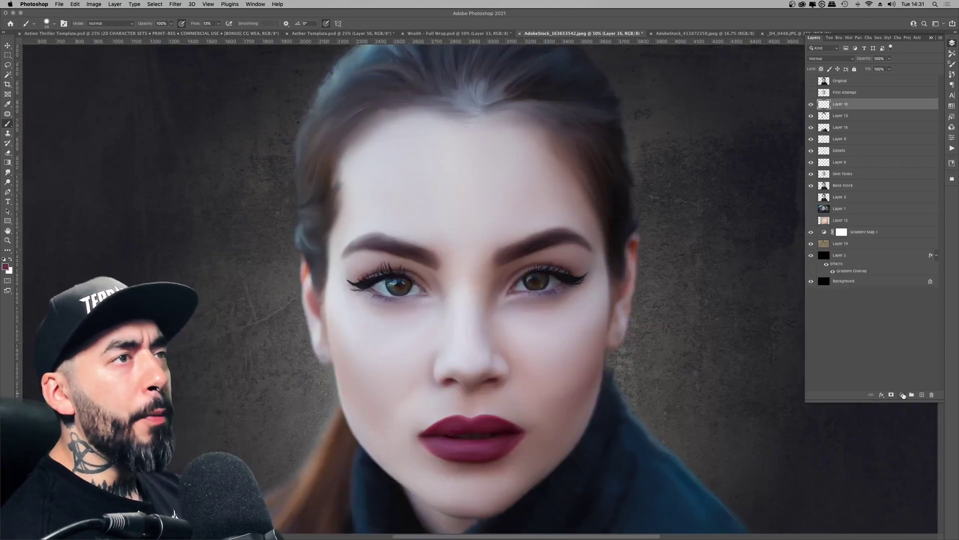
Add a Curves adjustment layer above the paint layers and raise its midtones from about 120 to about 147.
click(902, 395)
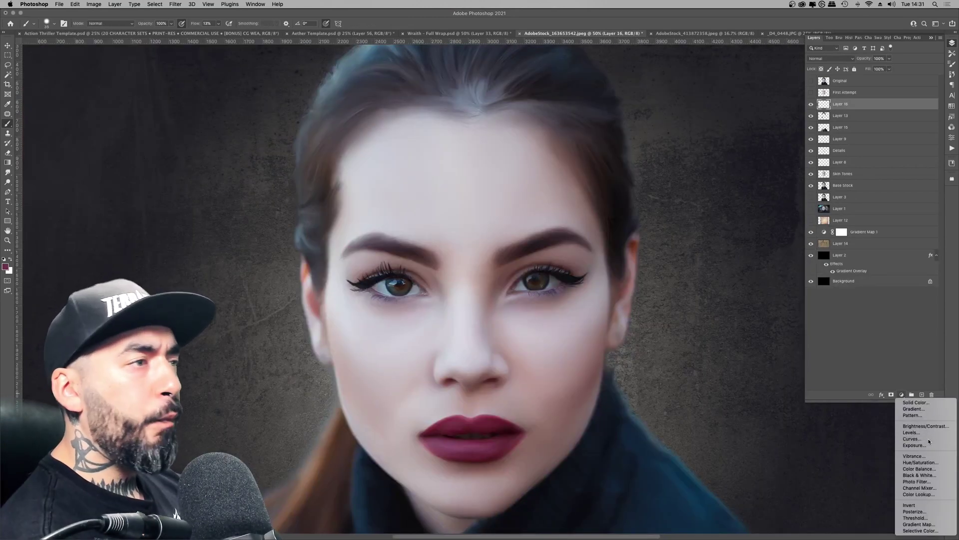
click(912, 439)
drag(868, 115, 876, 119)
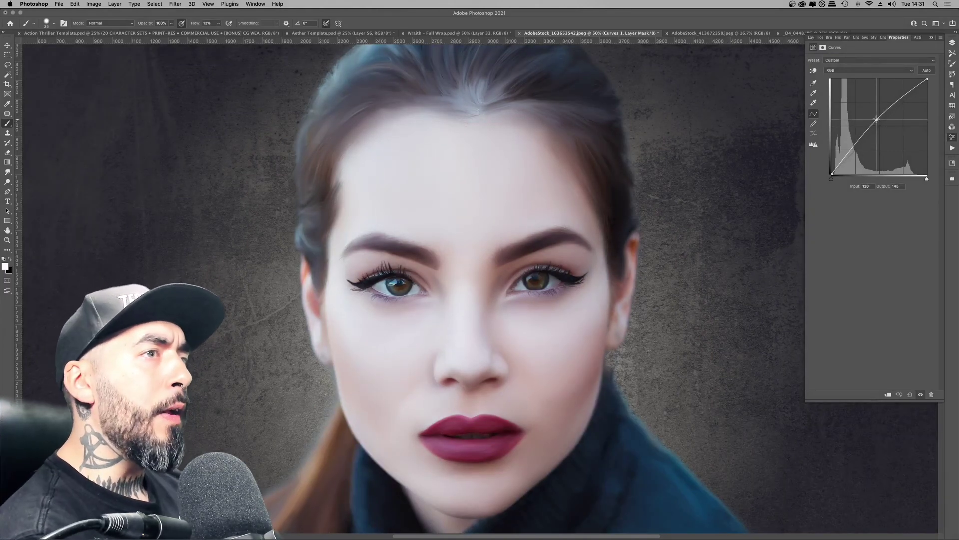
Set the Curves layer's blend mode to Luminosity and invert its mask to black.
click(952, 43)
click(835, 59)
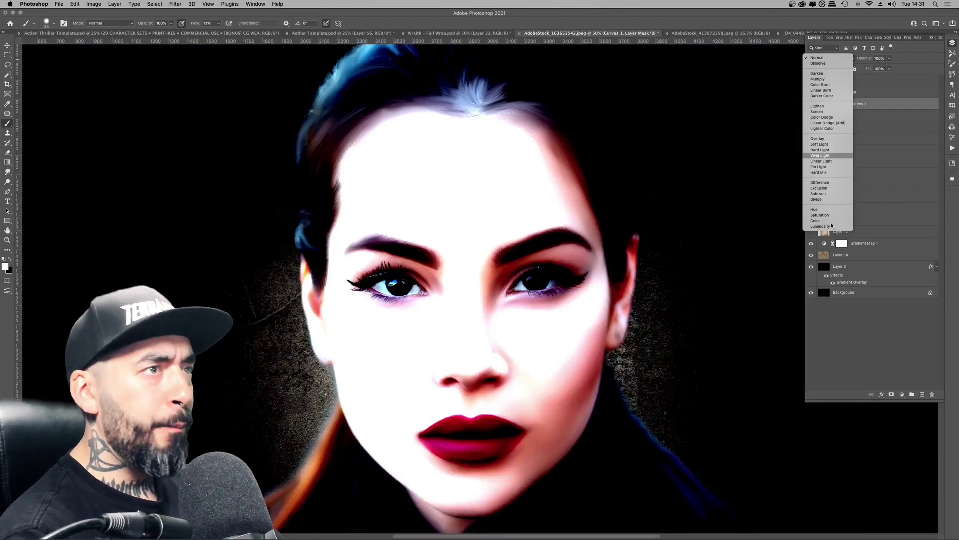
click(831, 226)
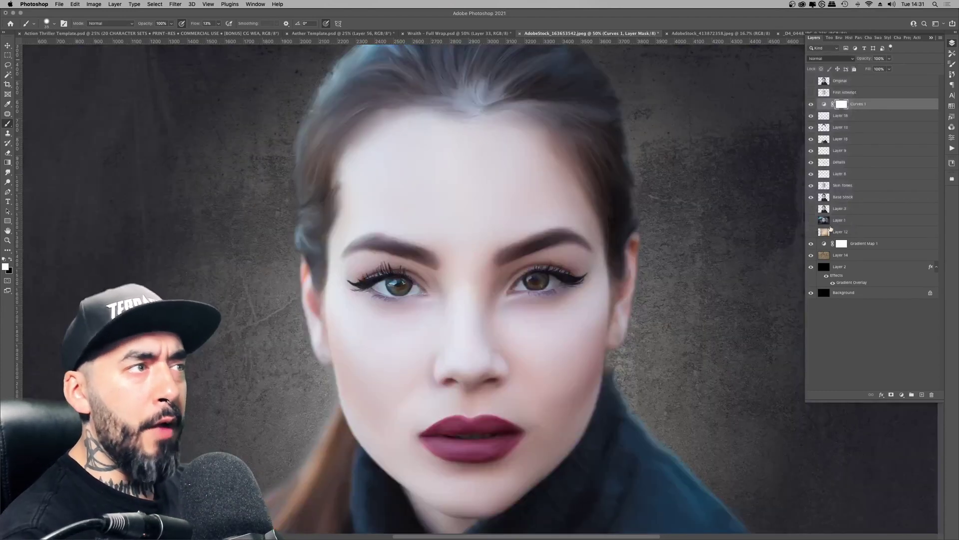
click(810, 104)
click(810, 103)
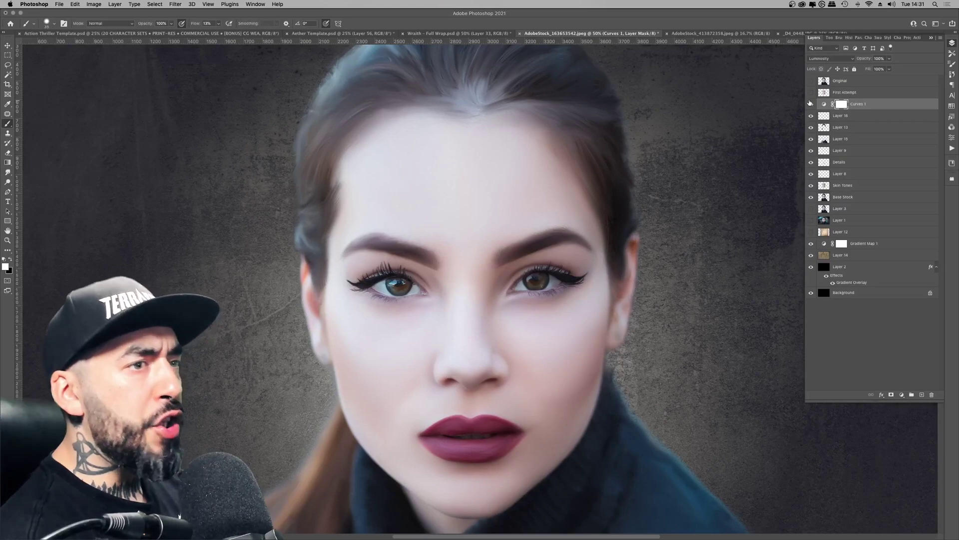
key(super+i)
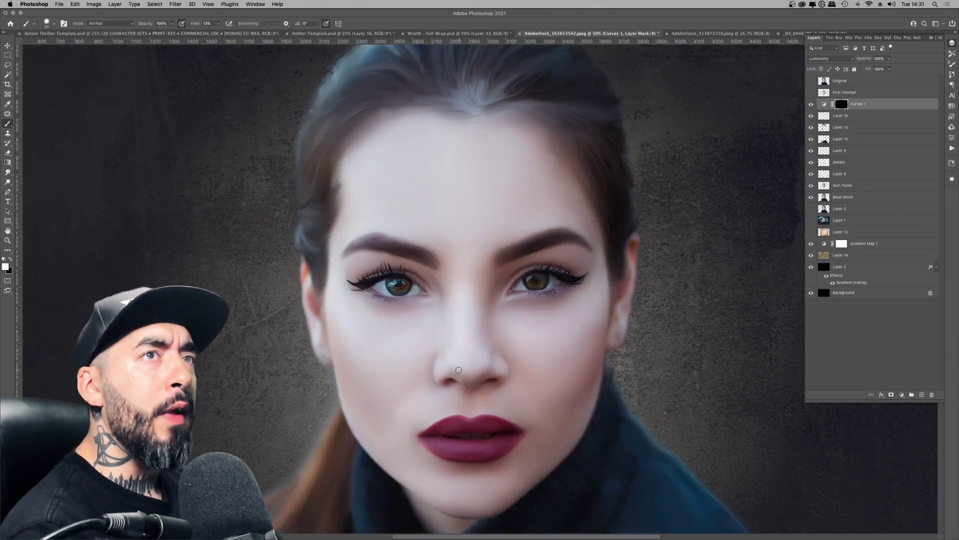
Paint white on the Curves 1 mask over the nose tip and bridge to brighten their highlights.
key(bracketright)
key(bracketright)
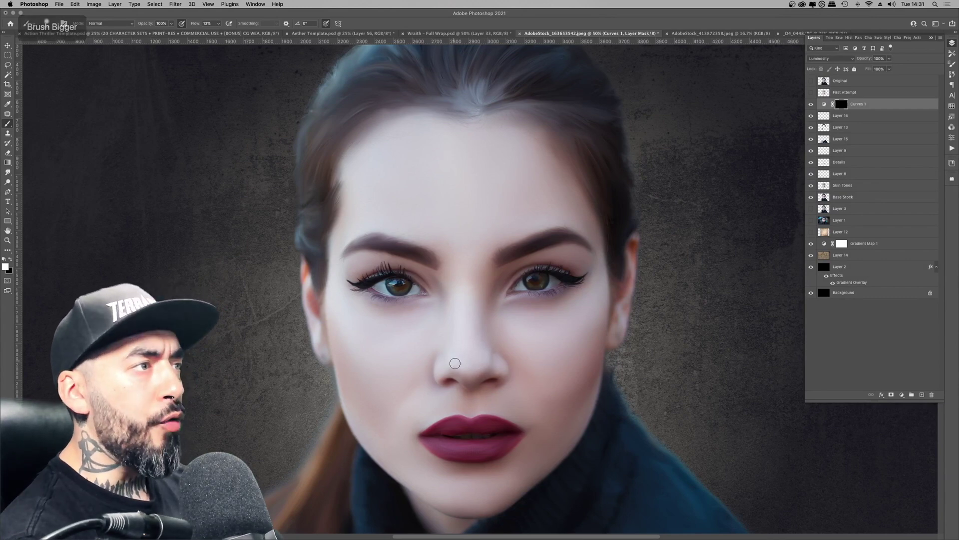
key(bracketleft)
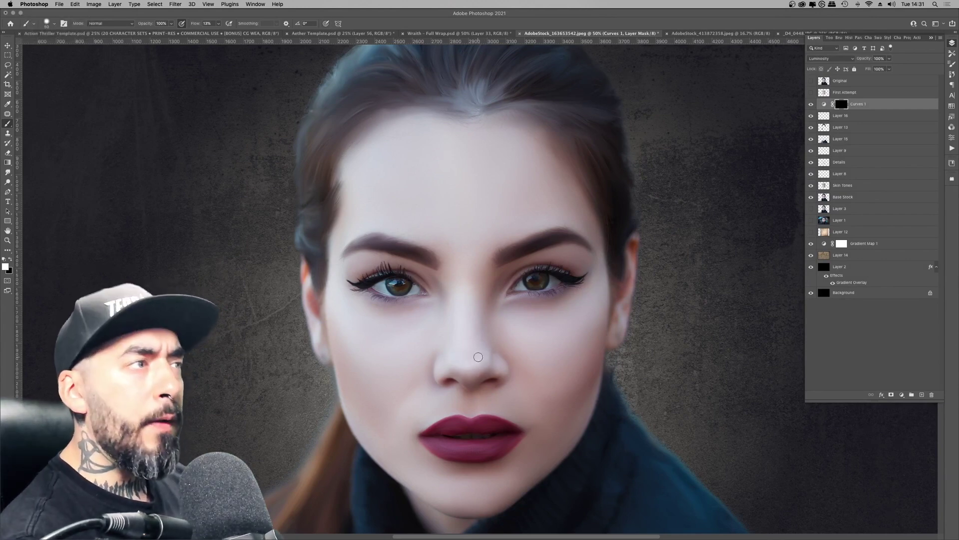
key(bracketright)
key(bracketright)
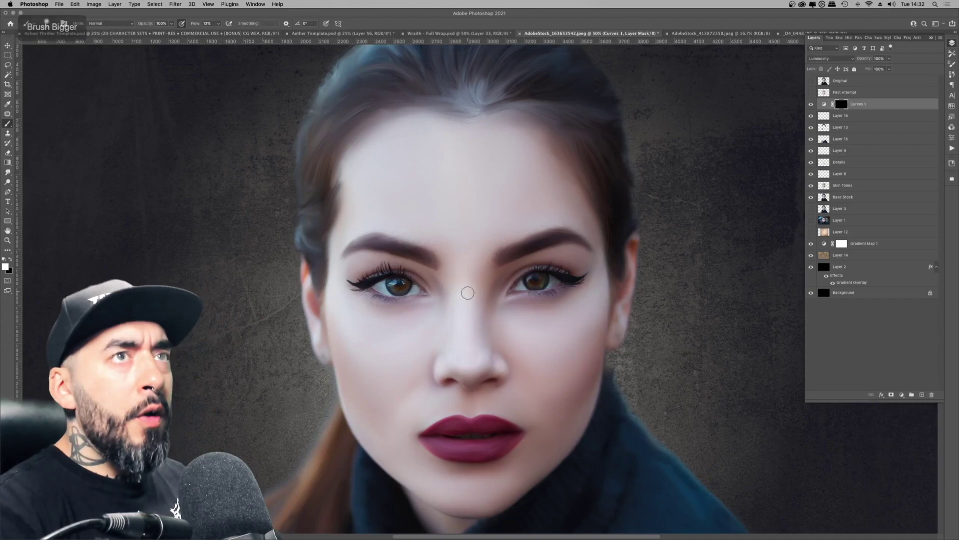
Lower the brush hardness, enlarge the brush and brighten the cheek beside the nose on the Curves 1 mask.
right_click(458, 257)
drag(520, 292, 493, 291)
key(Return)
key(bracketright)
key(bracketright)
key(bracketright)
key(bracketright)
key(bracketright)
key(bracketright)
key(bracketright)
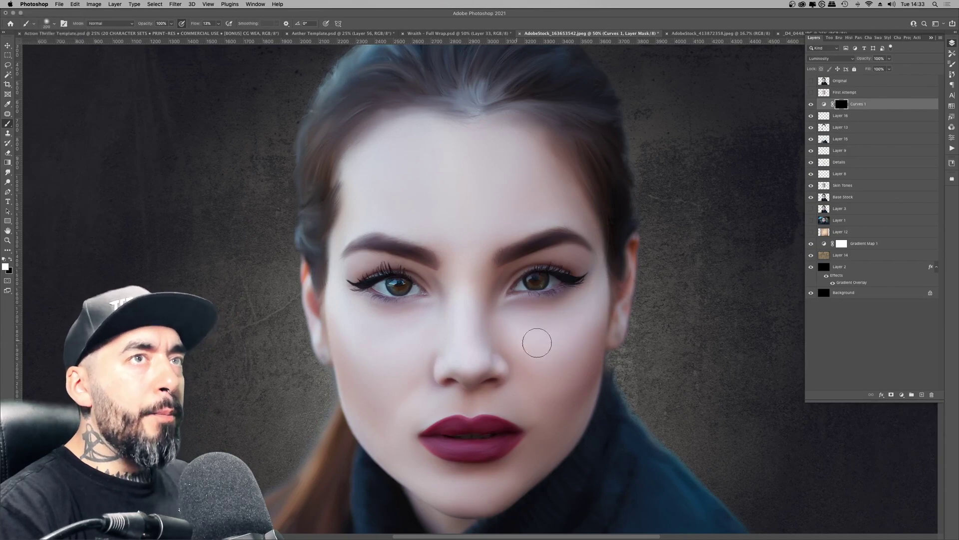
Brighten the chin area on the Curves 1 mask with a smaller white brush.
key(super+minus)
key(super+equal)
key(bracketleft)
key(bracketleft)
key(bracketleft)
key(bracketleft)
key(bracketleft)
key(bracketleft)
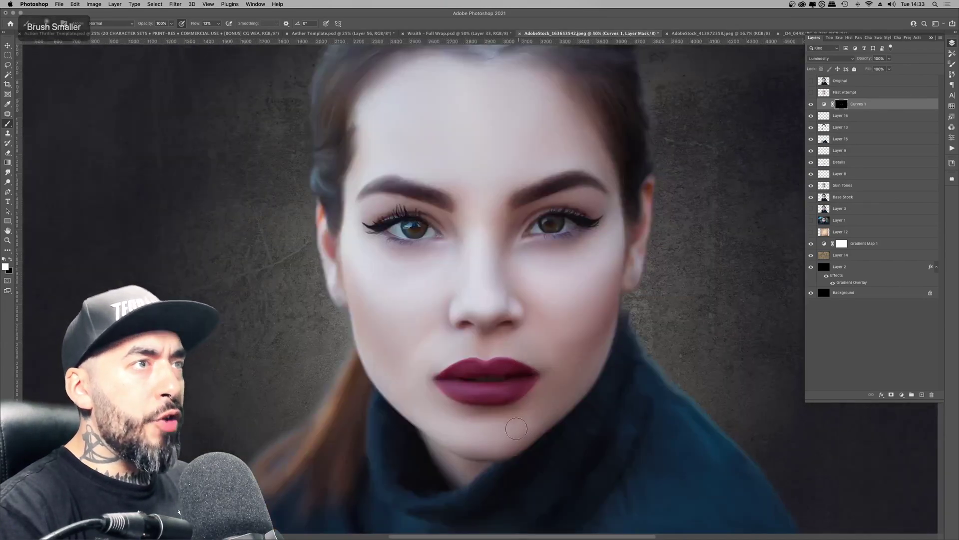
Brighten the skin above the upper lip and the ear on the Curves 1 mask, adjusting the brush size to each area.
key(super+minus)
key(super+equal)
key(bracketright)
key(bracketright)
key(bracketright)
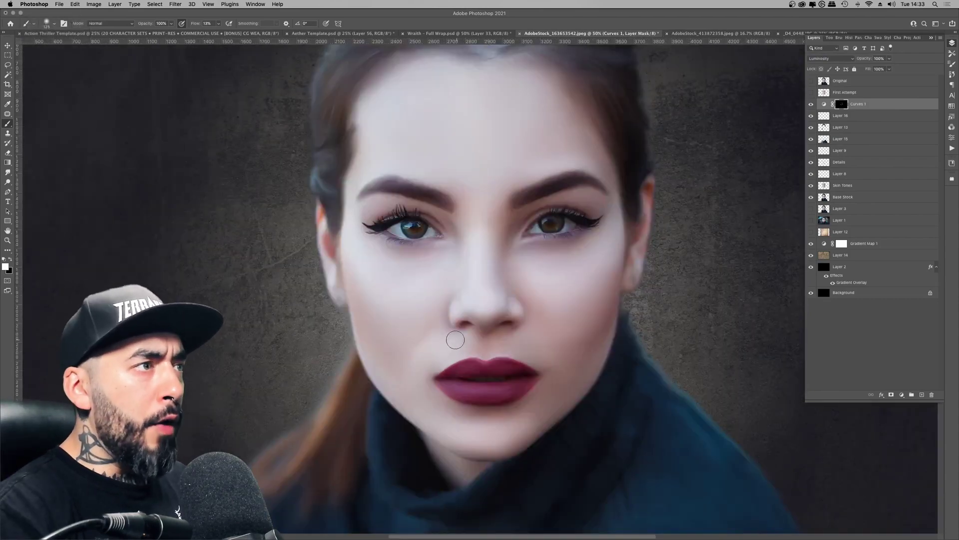
key(bracketleft)
key(bracketleft)
key(bracketleft)
key(bracketleft)
key(bracketleft)
key(bracketleft)
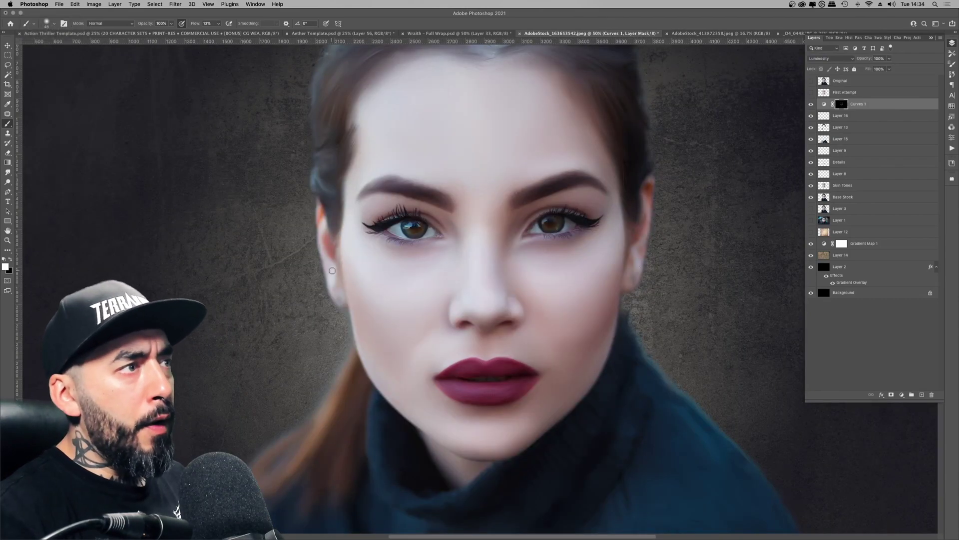
Compare the portrait with and without Curves 1, and brighten the lower lip and the side of the nose with a small brush.
key(bracketright)
key(bracketright)
key(super+minus)
click(811, 104)
click(811, 103)
key(super+equal)
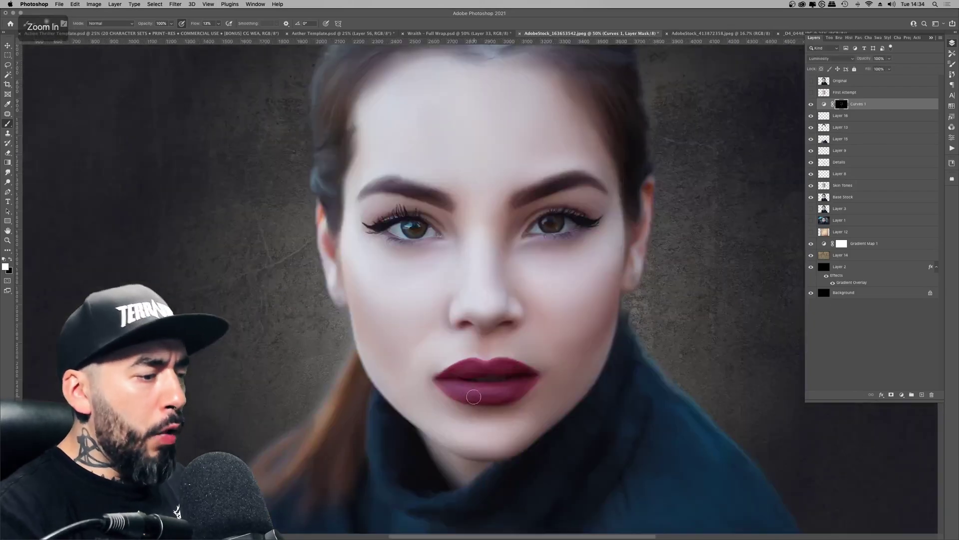
key(bracketleft)
key(bracketleft)
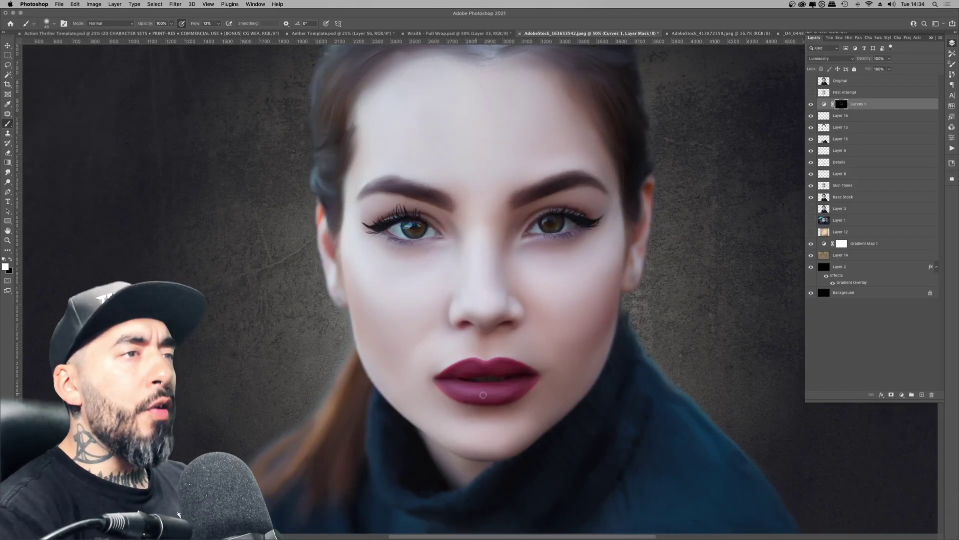
key(bracketleft)
key(bracketleft)
key(bracketleft)
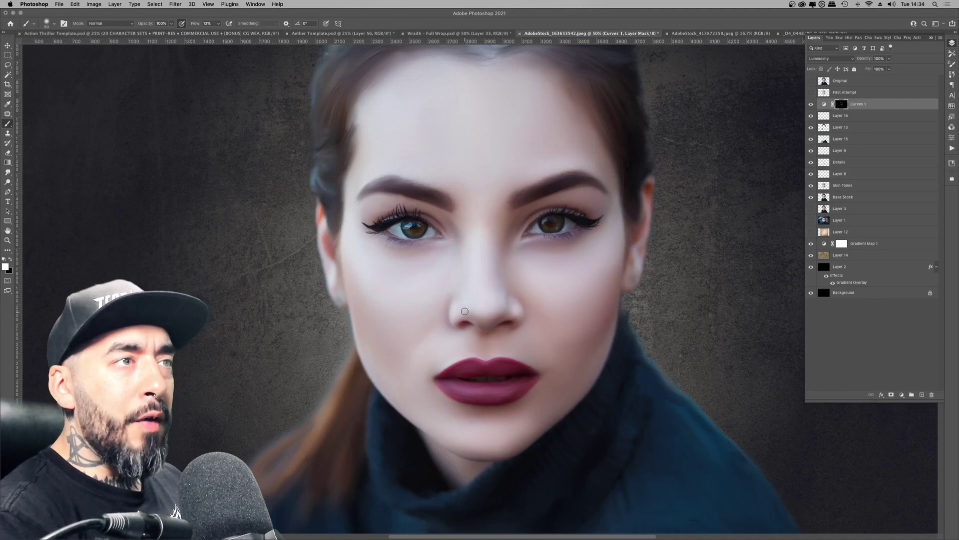
Switch the brush to black, tone down excess brightening around the nose and inner eye on the Curves 1 mask, and compare the result.
key(super+minus)
key(x)
key(super+equal)
key(super+equal)
key(super+equal)
key(bracketright)
key(bracketright)
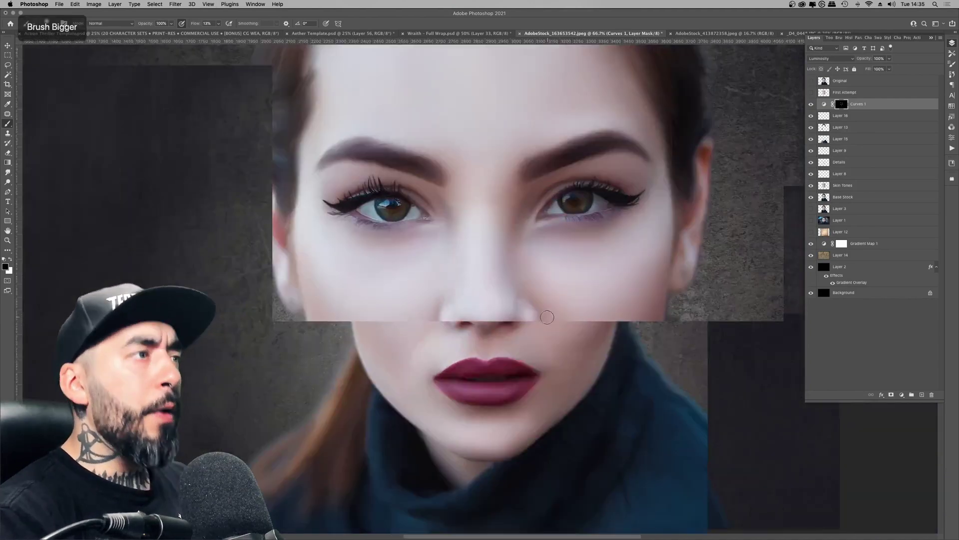
key(space)
key(bracketleft)
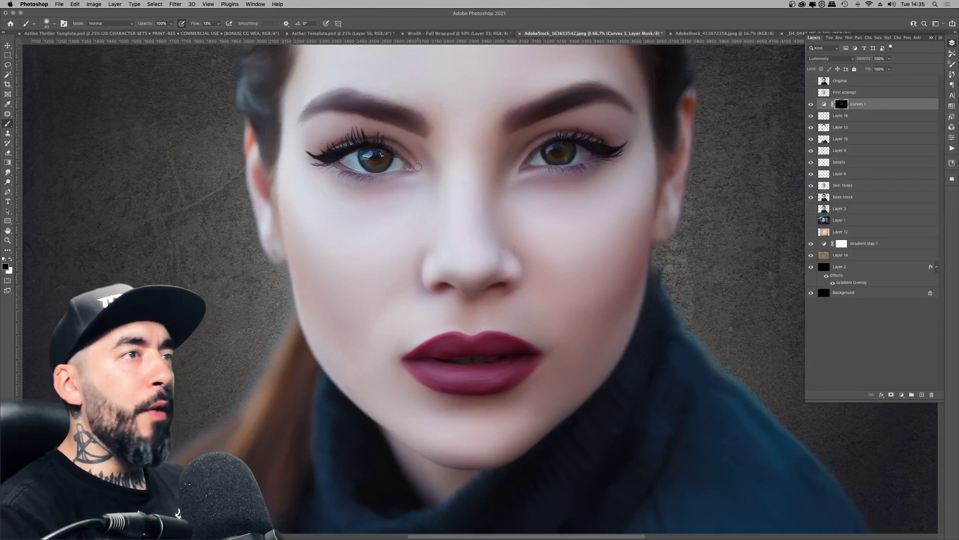
key(bracketright)
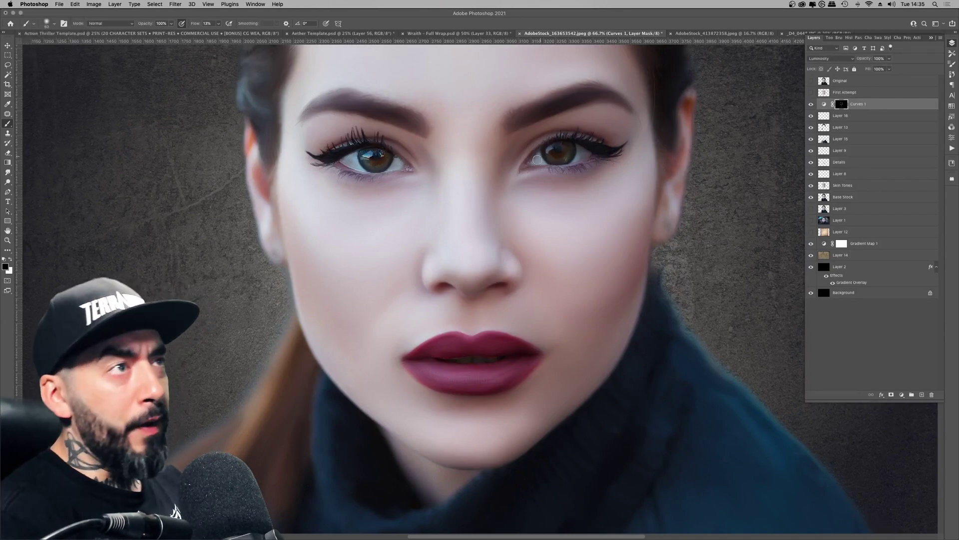
key(super+0)
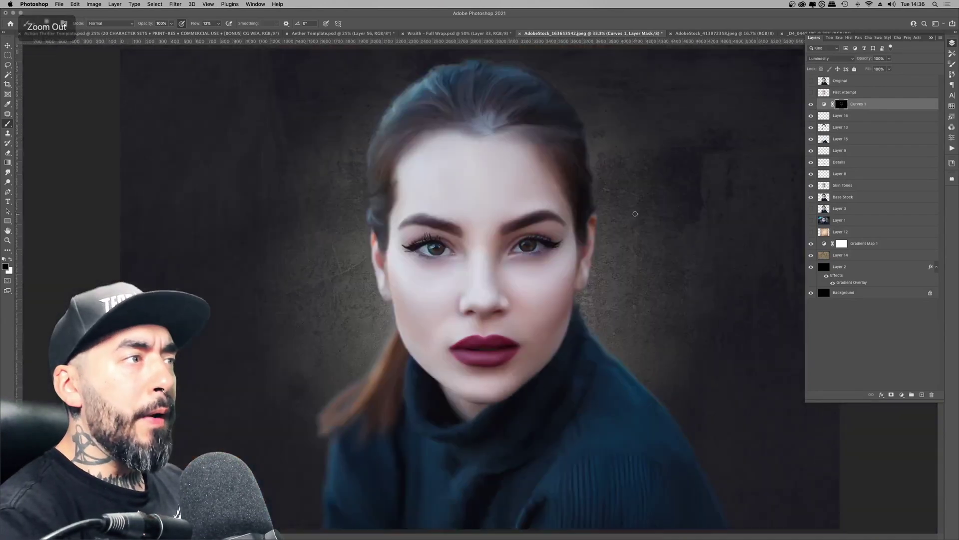
click(812, 104)
click(812, 104)
Add a second Curves adjustment layer, lower its midtones from about 148 to about 118 and set its blend mode to Luminosity.
click(902, 394)
click(910, 437)
drag(878, 127, 886, 131)
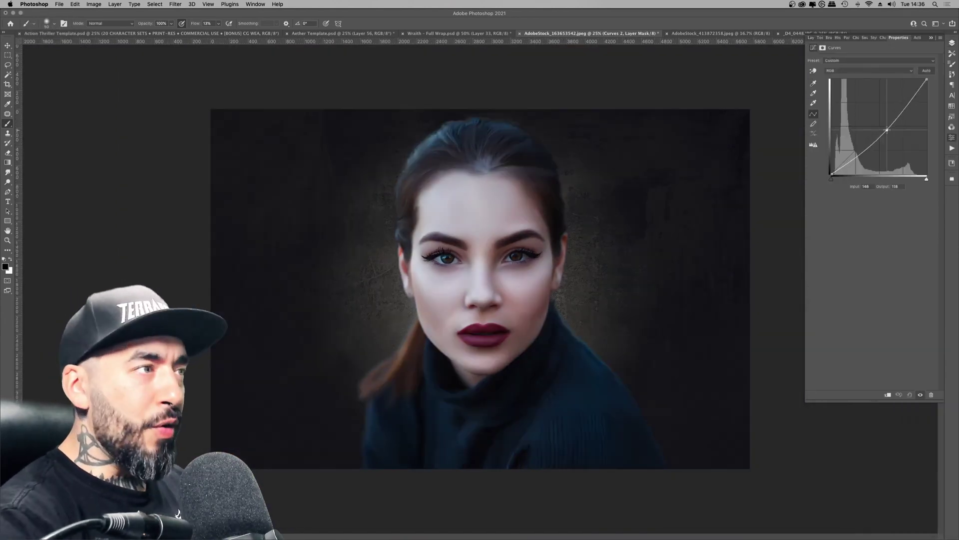
click(949, 44)
click(831, 58)
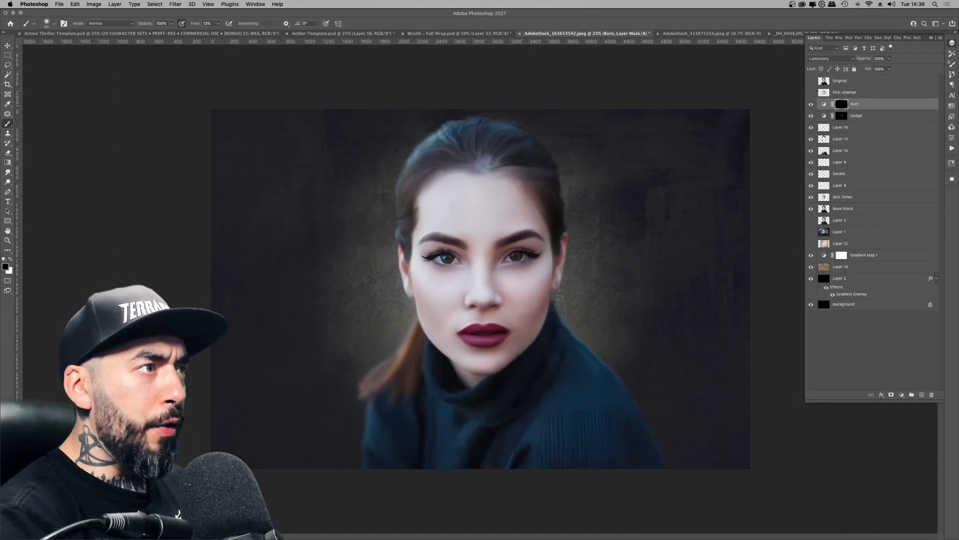
Paint white on the Burn mask around the brows, eyes and jaw, varying the brush size, and compare the portrait with and without Burn.
click(517, 251)
click(518, 252)
key(b)
key(x)
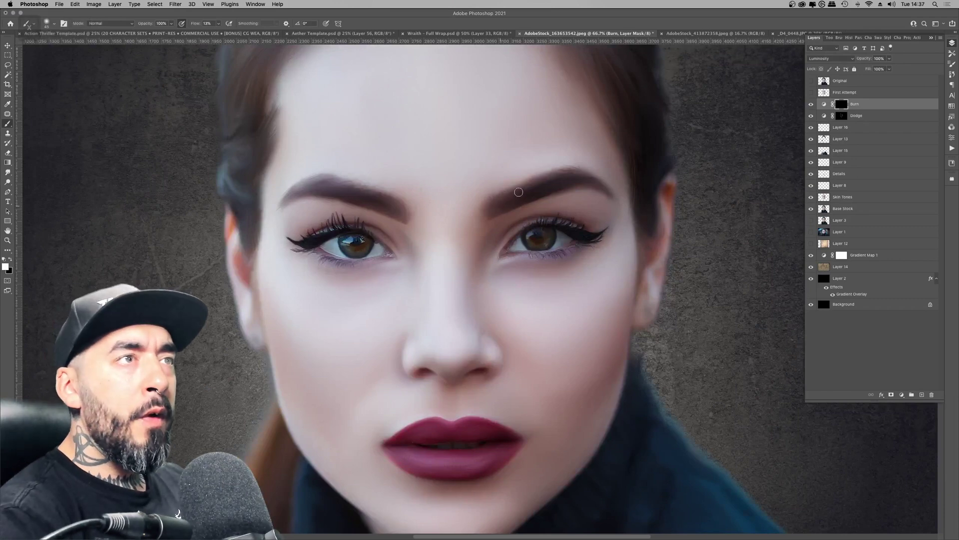
key(bracketright)
key(bracketright)
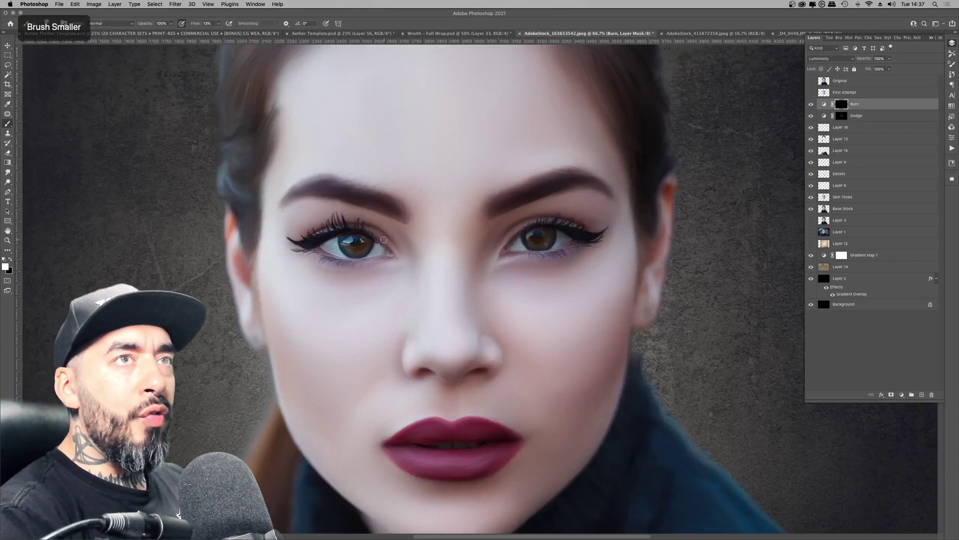
key(bracketleft)
key(bracketleft)
key(bracketleft)
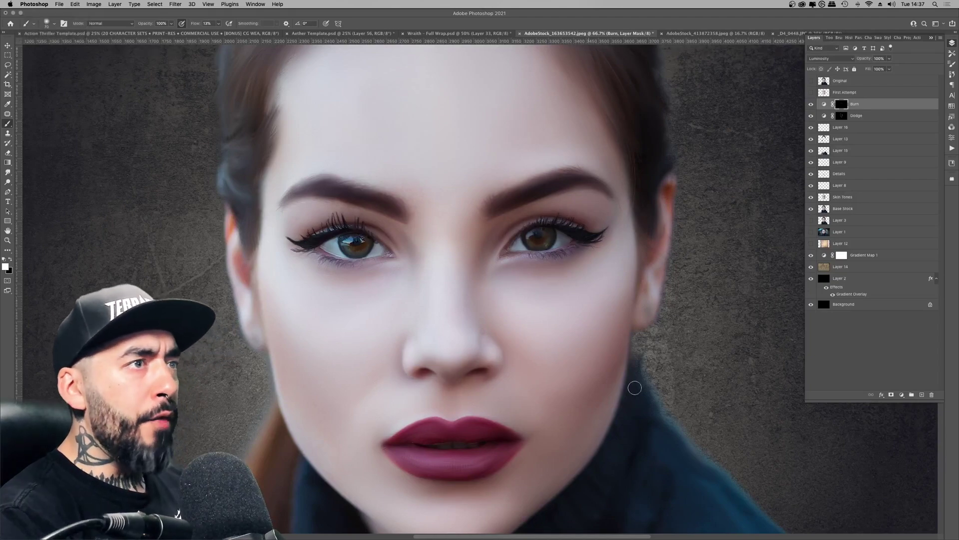
click(811, 104)
click(811, 104)
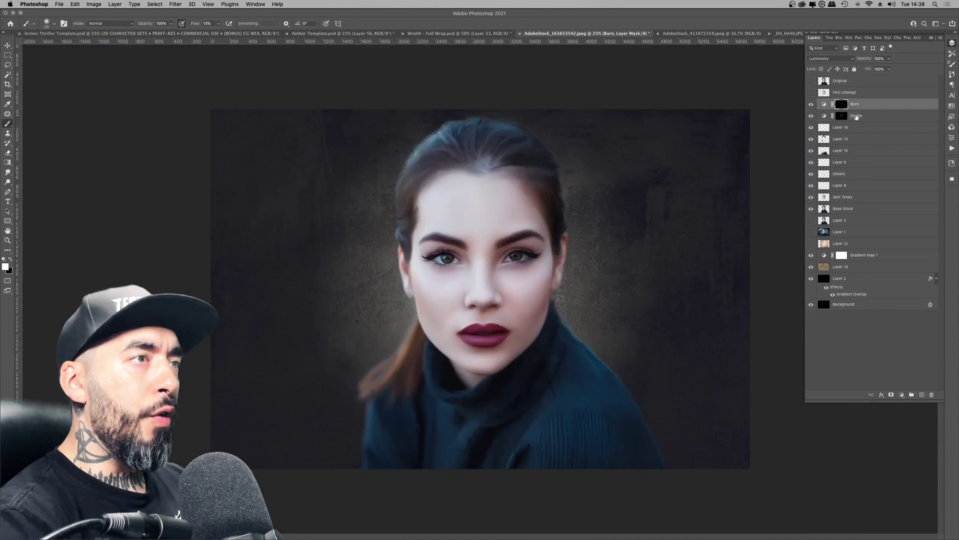
Group the Burn and Dodge layers as "Dodge Burn", expand the group and select the Burn layer with white as the foreground colour.
key(super+g)
double_click(842, 102)
text(Dodge Burn)
key(Return)
click(820, 103)
click(861, 113)
key(d)
key(x)
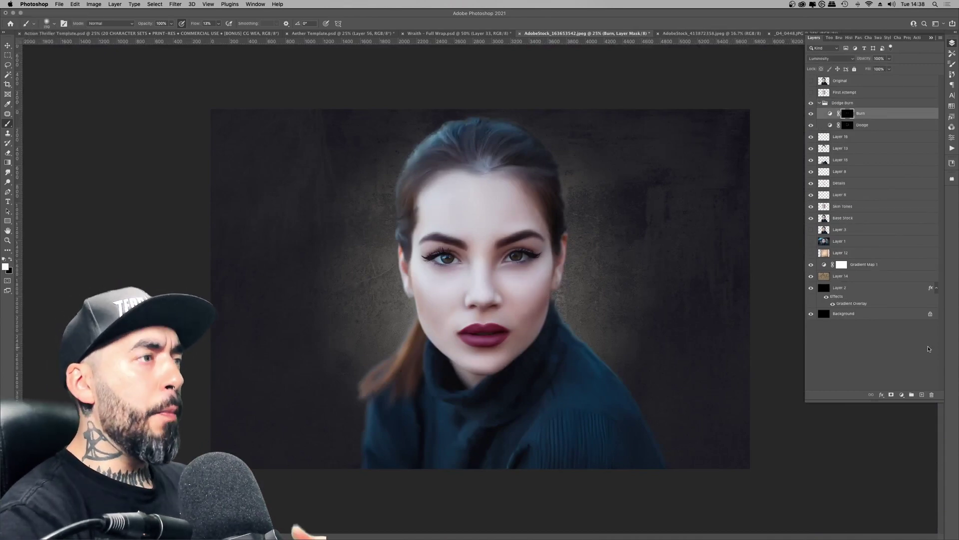
Apply a 79.5-pixel Gaussian Blur to the city background on Layer 16 and reposition the background behind the woman.
key(z)
right_click(523, 274)
click(541, 314)
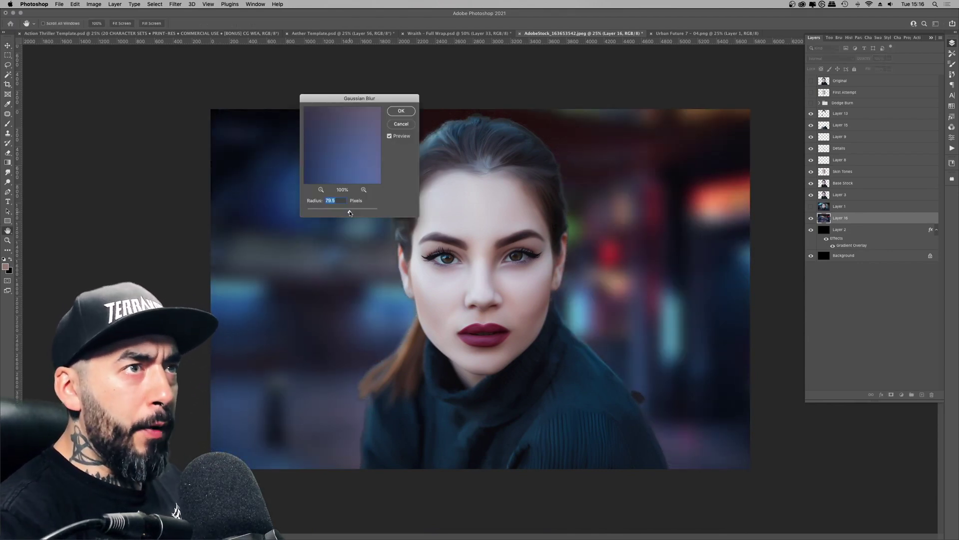
key(Return)
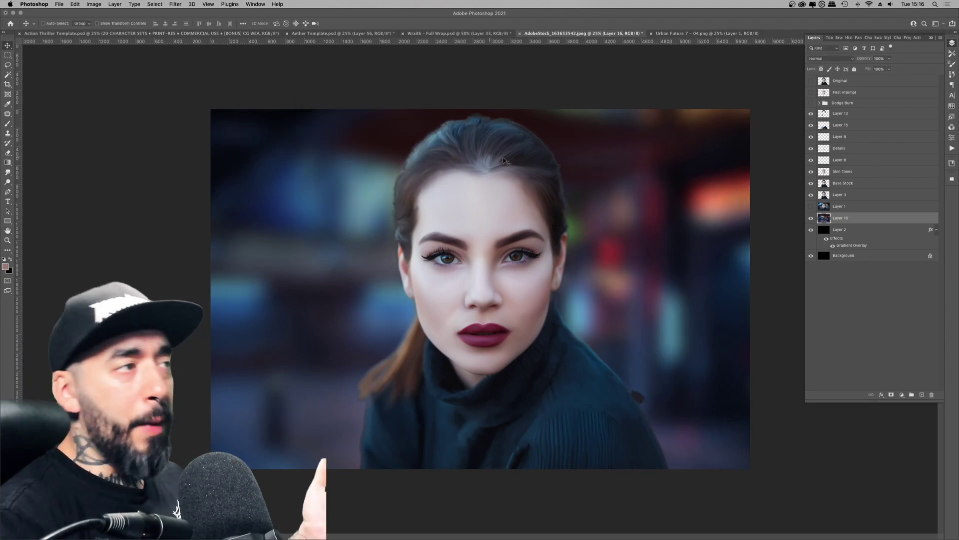
drag(625, 160, 456, 174)
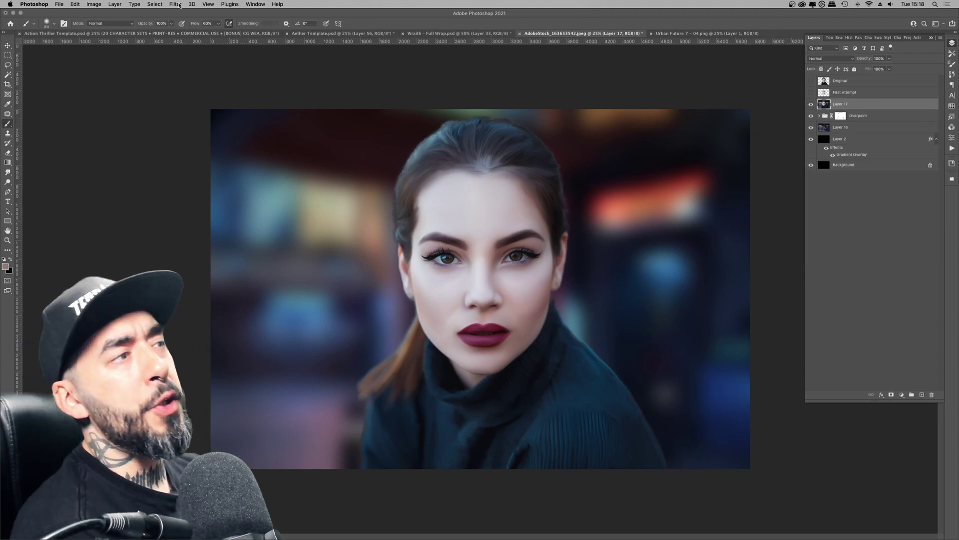
Open the Camera Raw Filter on Layer 17, enlarge its window, and set Exposure to +0.25, Texture to +65 and Clarity to +37.
click(179, 5)
click(200, 63)
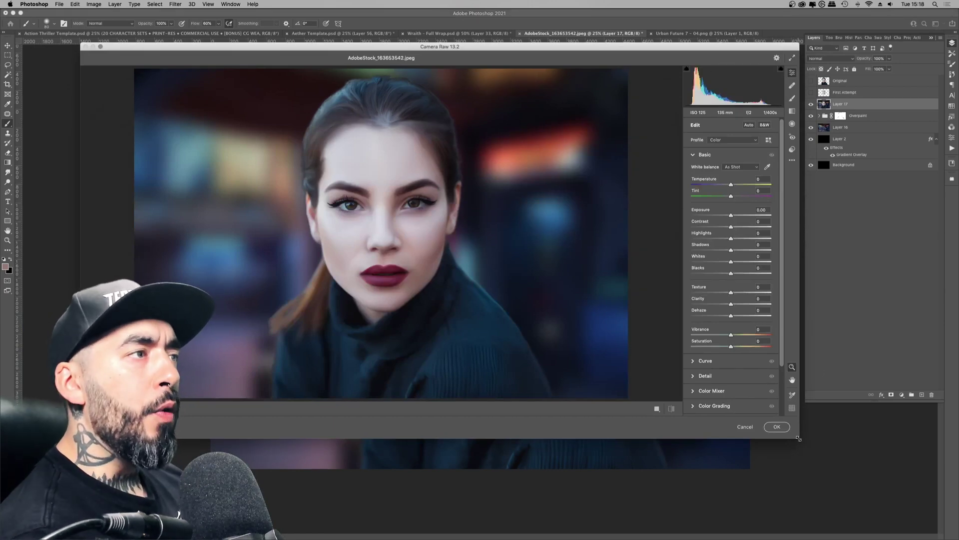
double_click(798, 438)
double_click(83, 43)
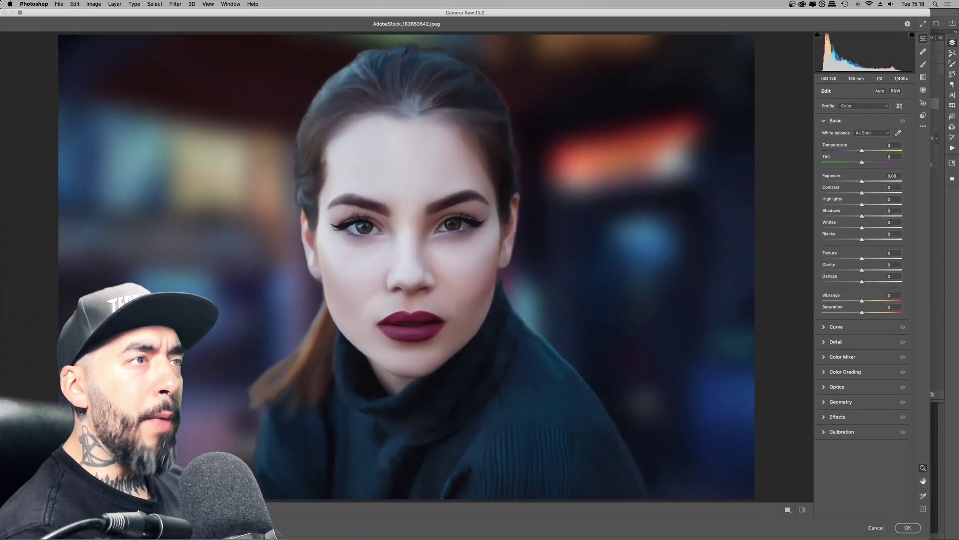
drag(862, 215, 864, 182)
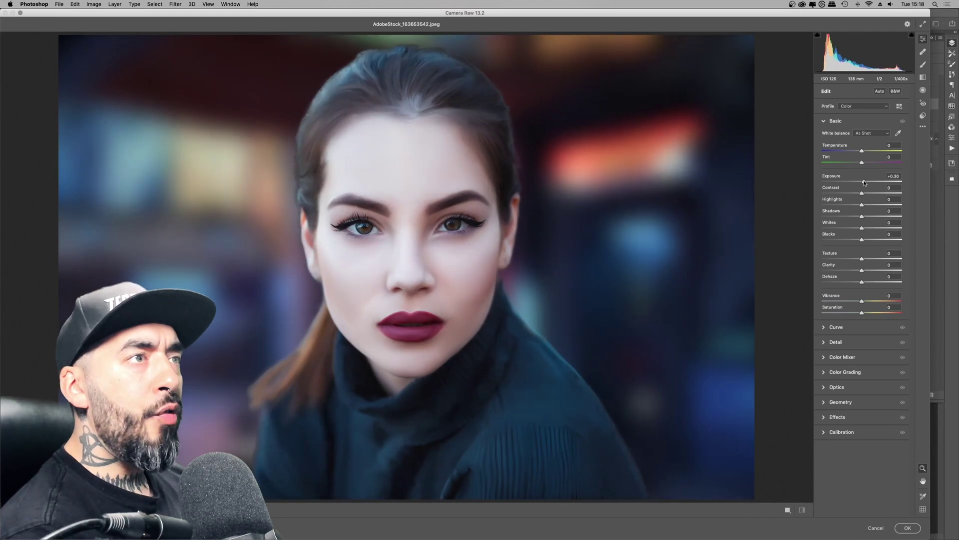
mouse_move(861, 271)
mouse_down()
mouse_move(883, 265)
mouse_move(788, 261)
mouse_move(888, 259)
mouse_move(875, 281)
mouse_move(864, 278)
mouse_up()
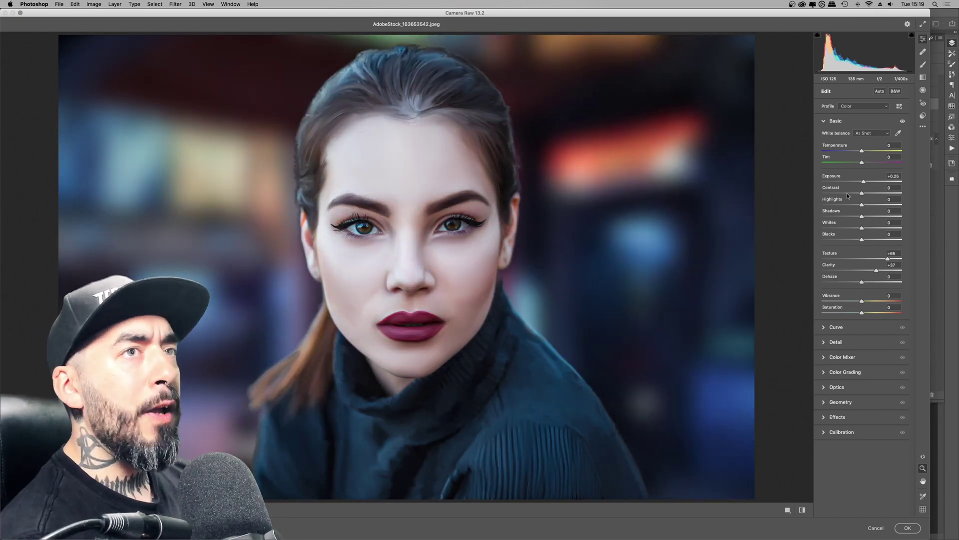
Set Contrast to +13, Highlights to +4, Shadows to +14 and Whites to +16, and cool the Temperature slightly.
drag(862, 193, 868, 227)
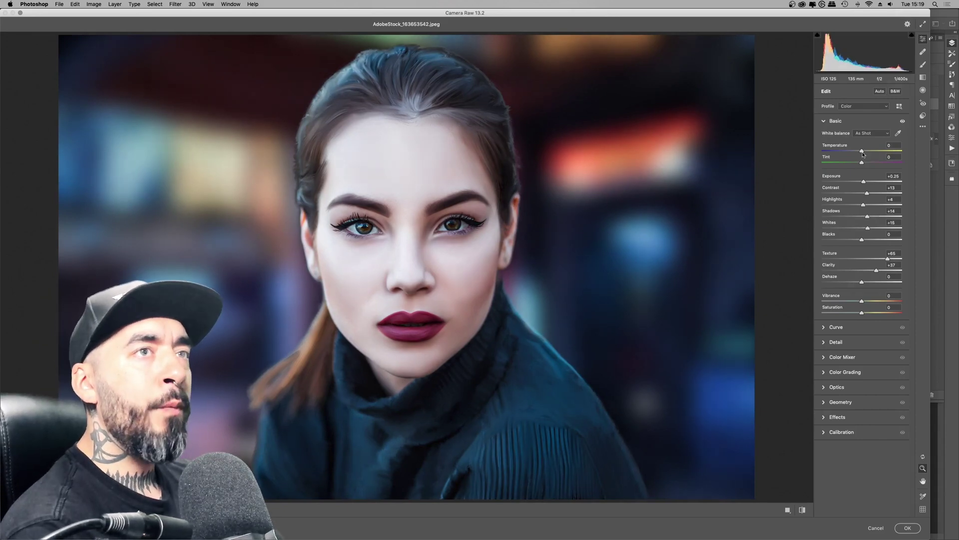
drag(862, 152, 859, 152)
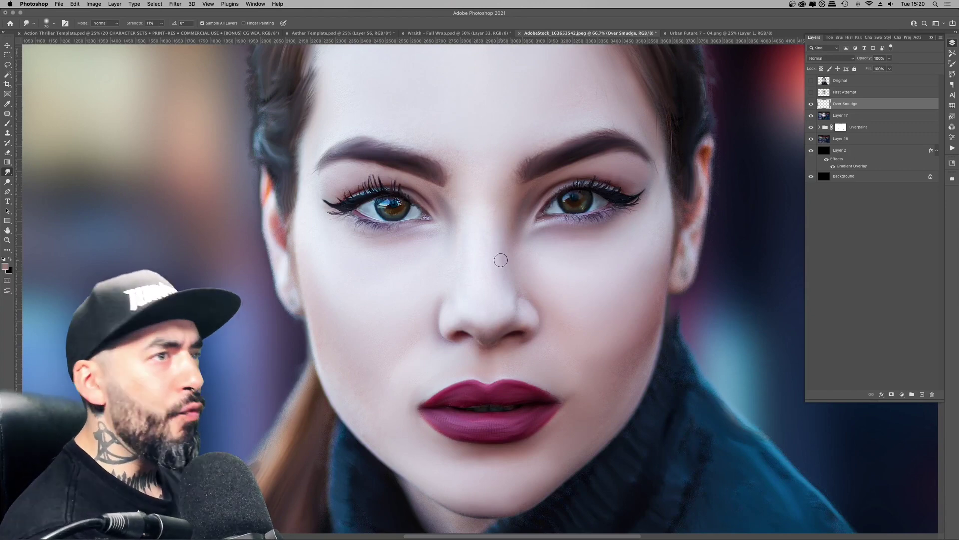
Smudge the skin on and beside the nose on the Over Smudge layer, enlarging the brush for the wider areas.
scroll(506, 253, right, 10)
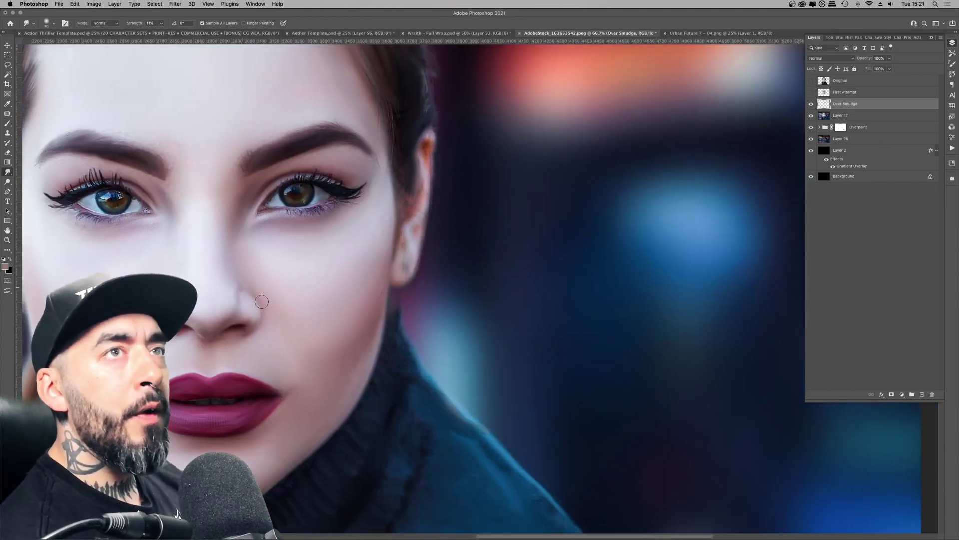
scroll(255, 310, up, 2)
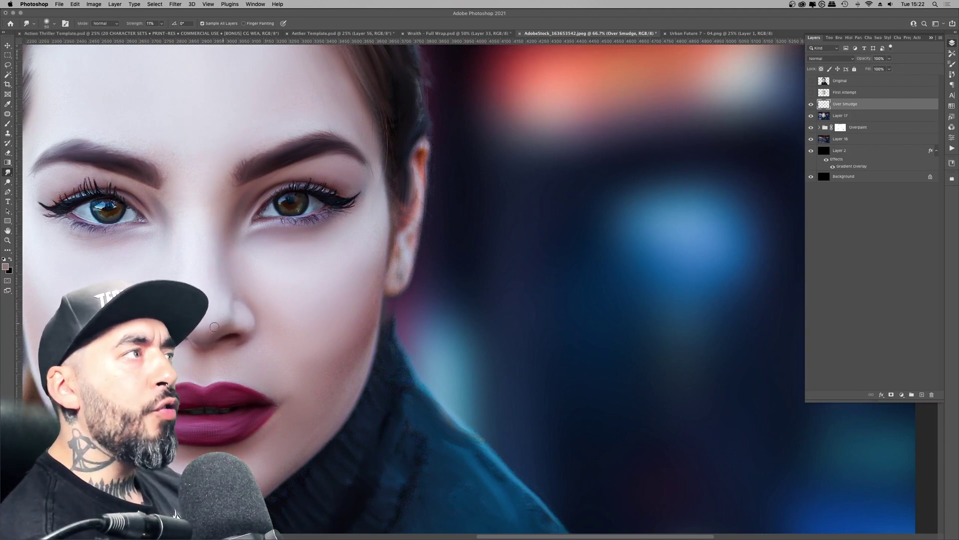
scroll(208, 331, up, 2)
scroll(208, 332, right, 2)
key(super+plus)
drag(327, 324, 492, 272)
key(])
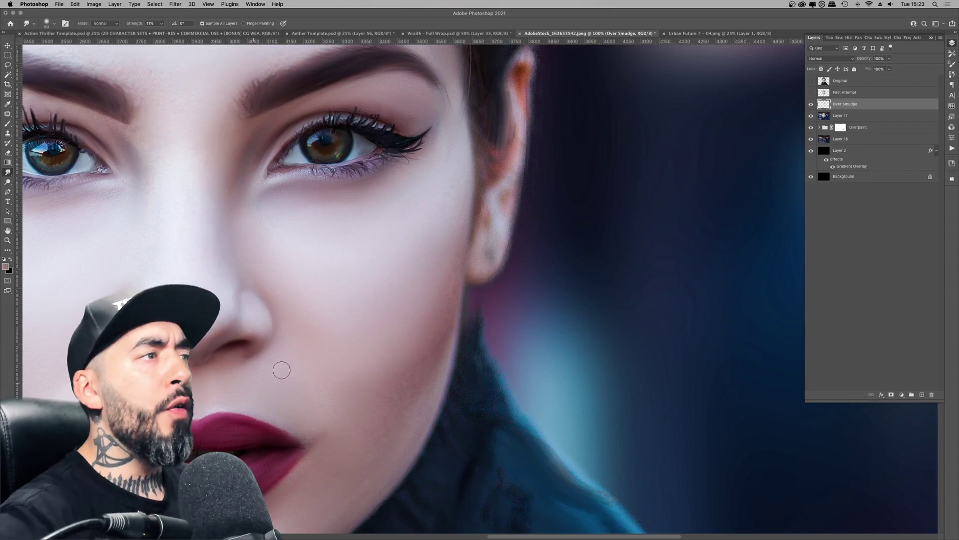
Smudge the skin below the nose and around the upper lip on the Over Smudge layer.
scroll(215, 277, down, 5)
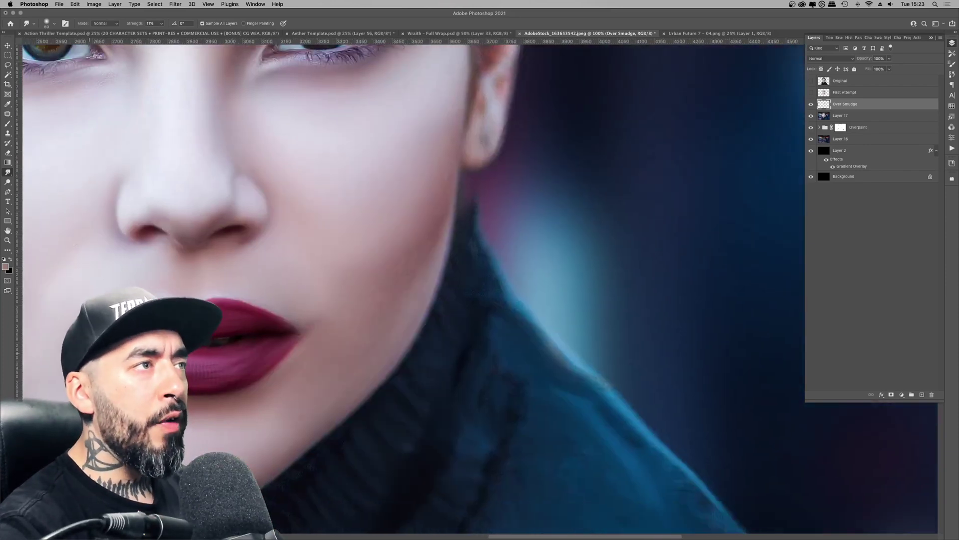
scroll(241, 355, right, 3)
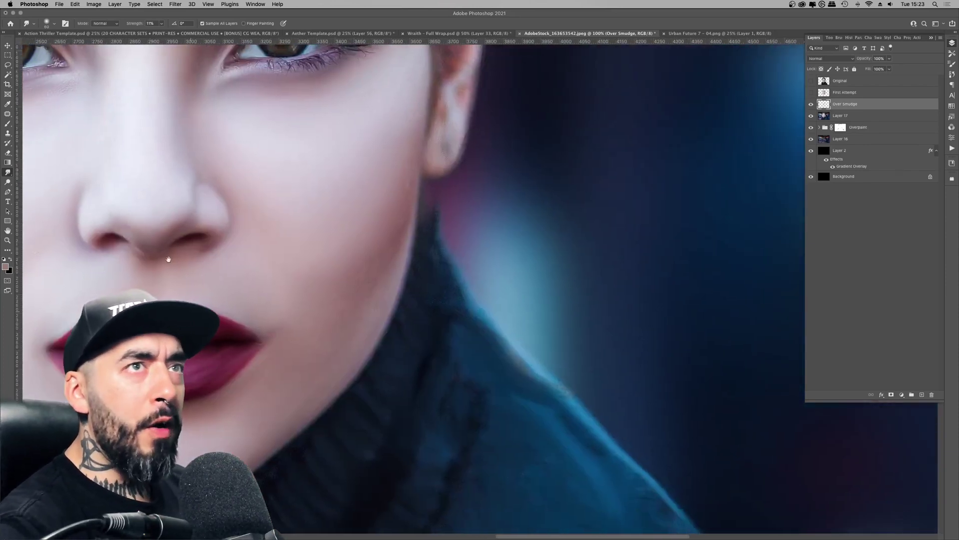
scroll(82, 270, down, 3)
scroll(150, 289, left, 3)
key(bracketright)
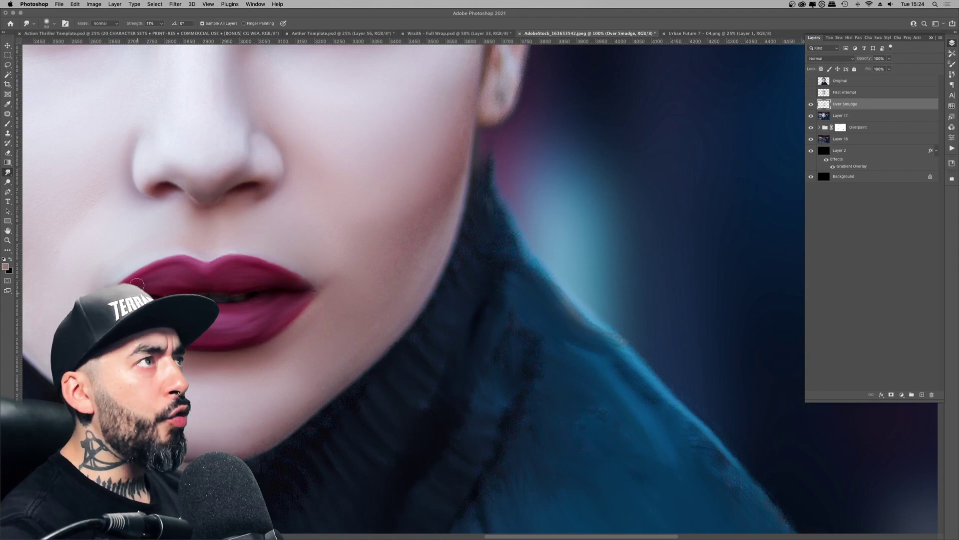
Check the whole portrait, and smudge the skin below and beside the blue-reflecting eye on the image's left, adjusting the brush size.
key(super+minus)
key(super+minus)
key(super+minus)
key(super+minus)
key(super+plus)
key(super+plus)
key(super+plus)
key(super+plus)
key(bracketright)
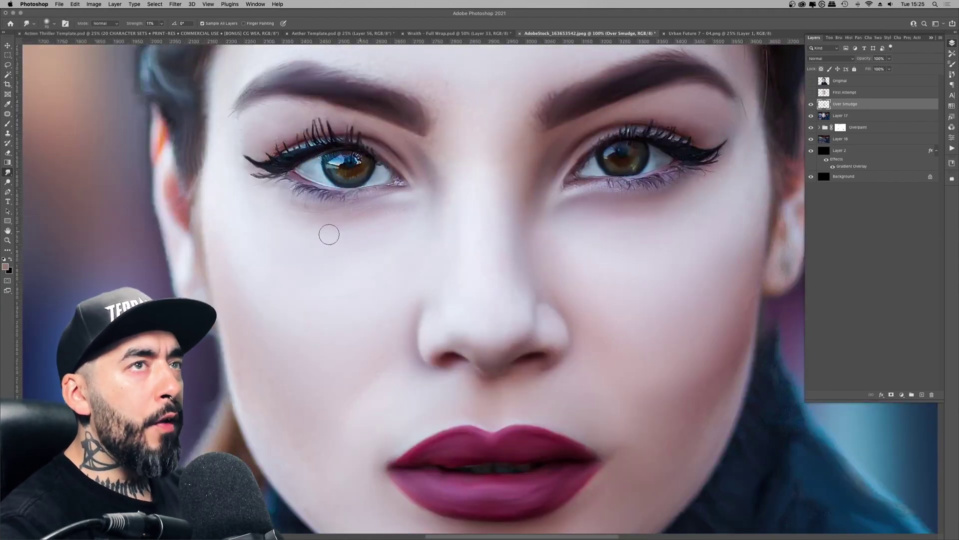
key(bracketleft)
key(bracketleft)
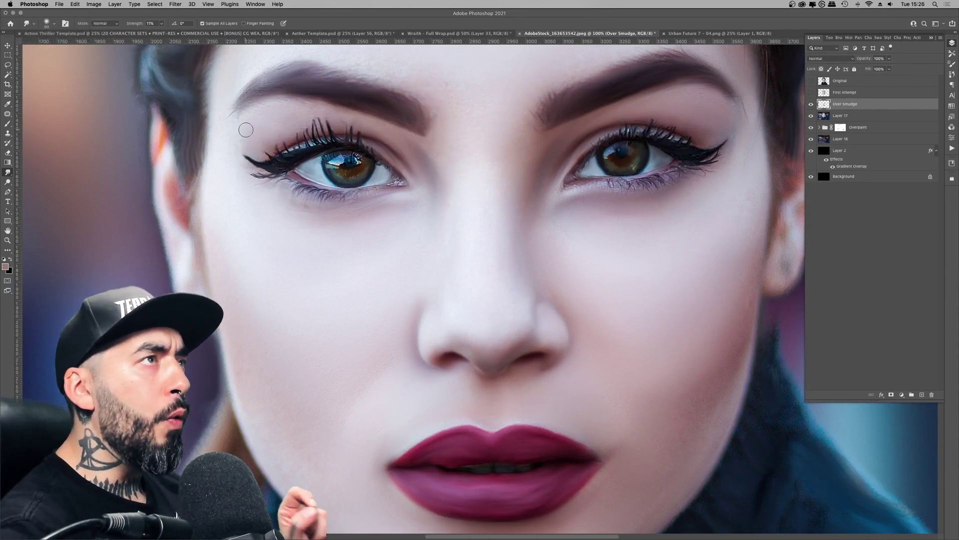
Smooth the nose and inner eye corner with the Smudge tool, and refine the skin under the eye nearest the visible ear with a smaller brush.
scroll(384, 194, right, 5)
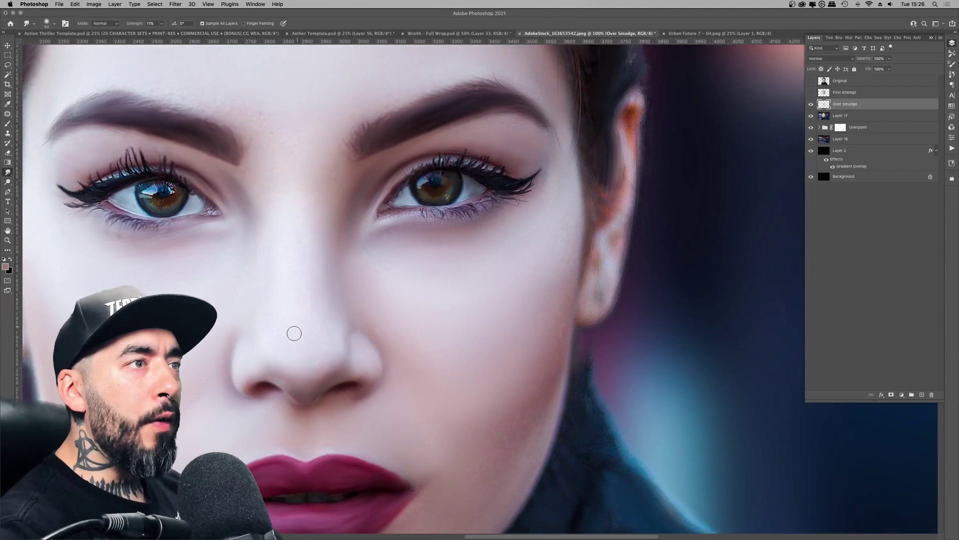
scroll(303, 224, right, 2)
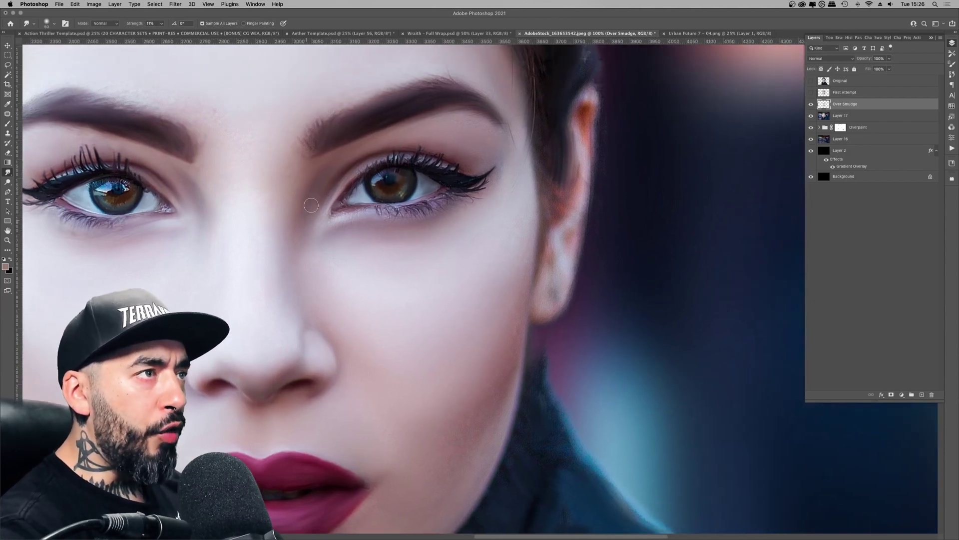
scroll(310, 210, right, 3)
key([)
key([)
key([)
key([)
key([)
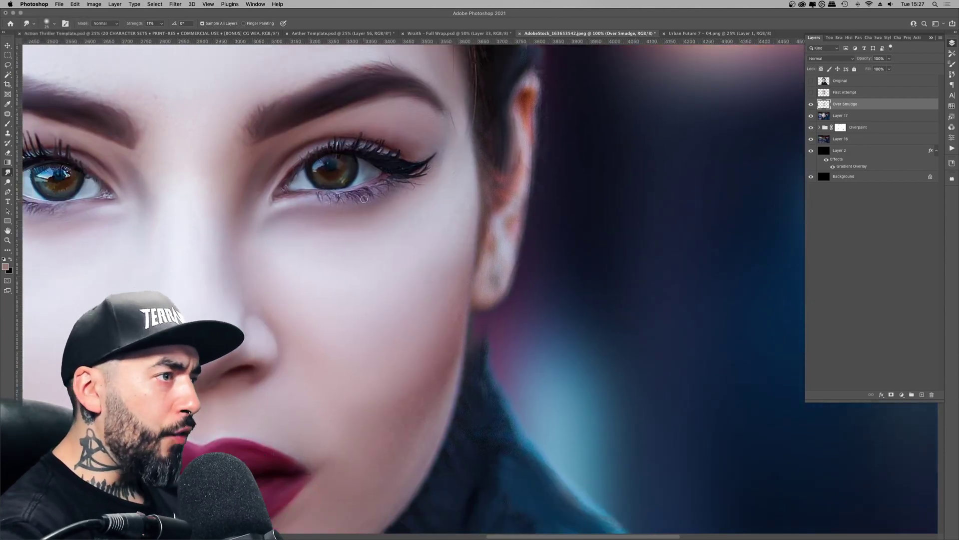
key(bracketright)
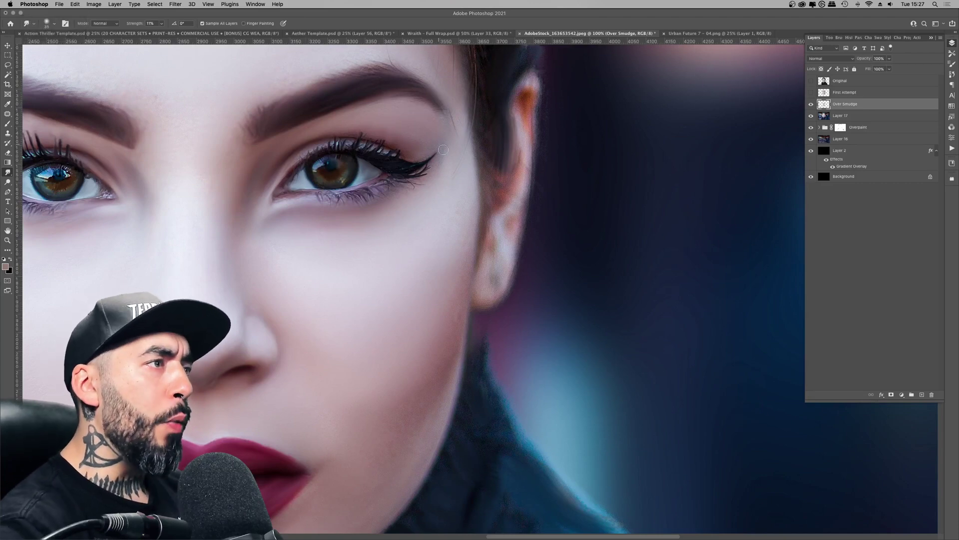
Smudge the skin from the outer eye corner down the cheek toward the jaw with a progressively larger brush.
scroll(429, 145, right, 1)
scroll(429, 125, up, 1)
key(bracketright)
key(bracketright)
key(bracketright)
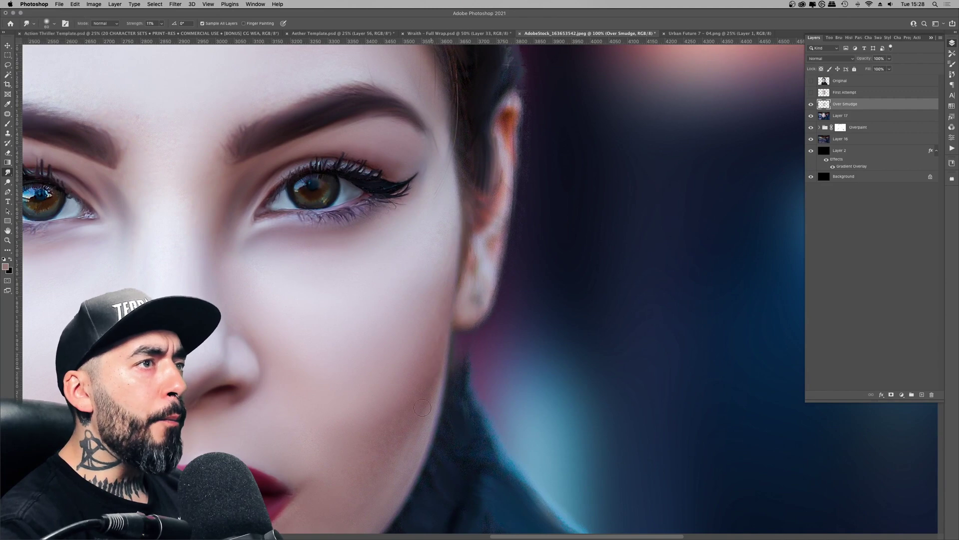
drag(443, 278, 424, 331)
key(bracketright)
key(bracketright)
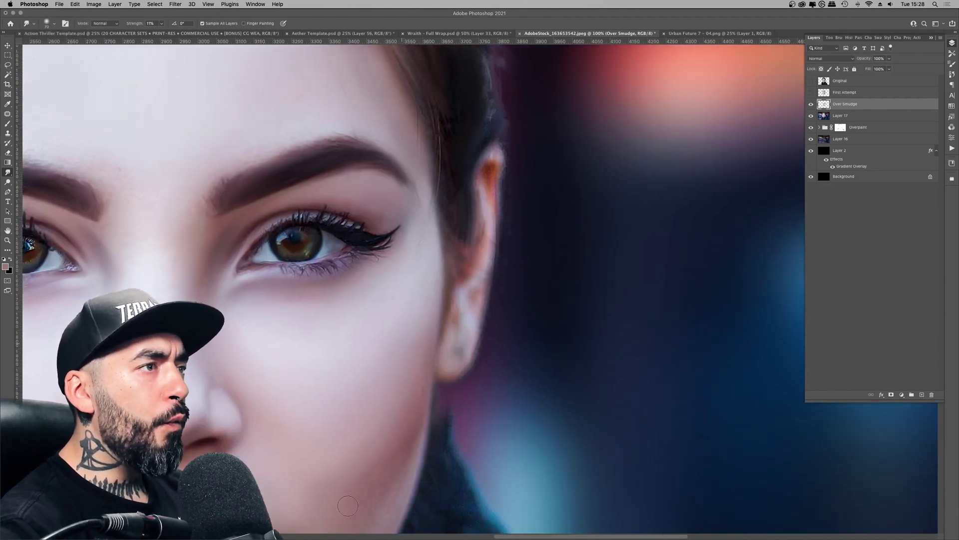
Smudge the outer cheek beside the ear, check the full portrait, and soften the skin between the lip corner and jaw.
scroll(423, 343, up, 1)
scroll(422, 342, left, 1)
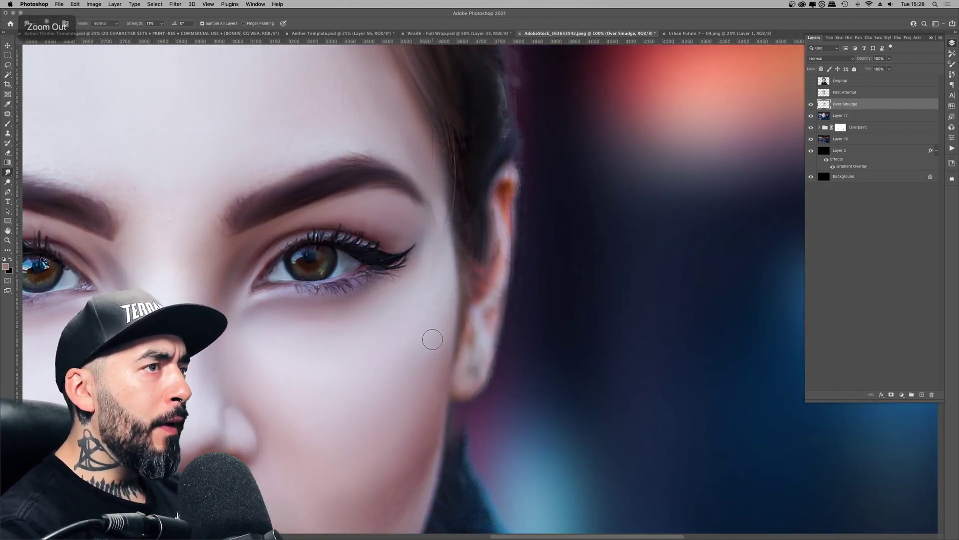
key(super+minus)
key(super+minus)
key(super+minus)
key(super+minus)
drag(537, 314, 518, 264)
key(r)
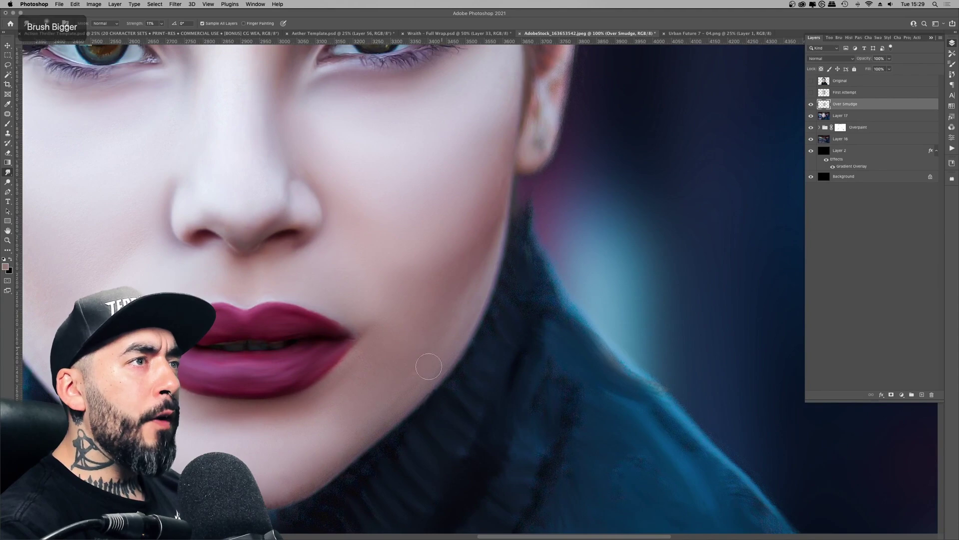
Smudge the skin between the brows and on the forehead above the eyebrow at close range, adjusting the brush size.
key(super+minus)
key(super+minus)
key(super+minus)
key(z)
drag(457, 224, 530, 223)
key(bracketleft)
key(bracketleft)
key(bracketleft)
key(bracketleft)
key(bracketleft)
key(bracketright)
key(bracketright)
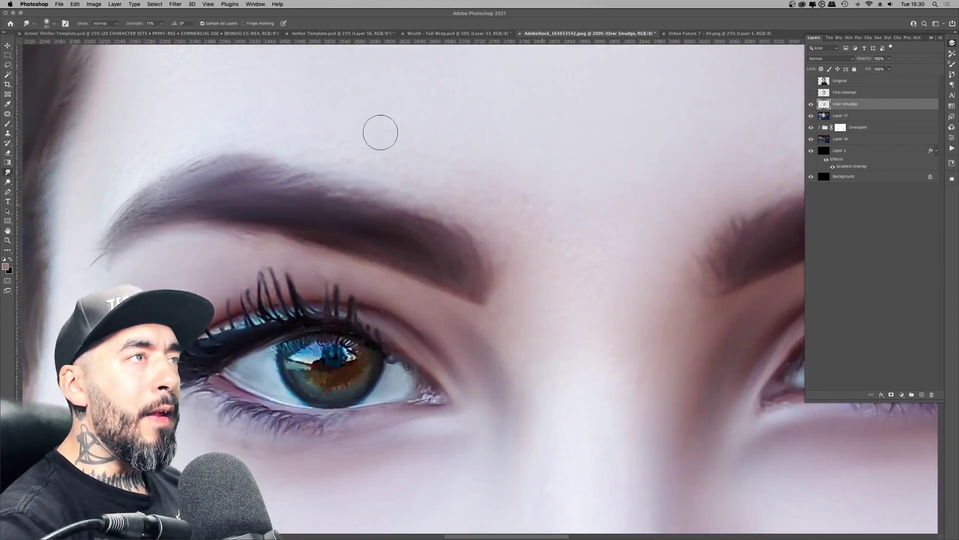
Check the whole portrait, and smudge the cheek on the image's left with a larger brush.
key(super+minus)
key(super+minus)
key(super+minus)
key(super+minus)
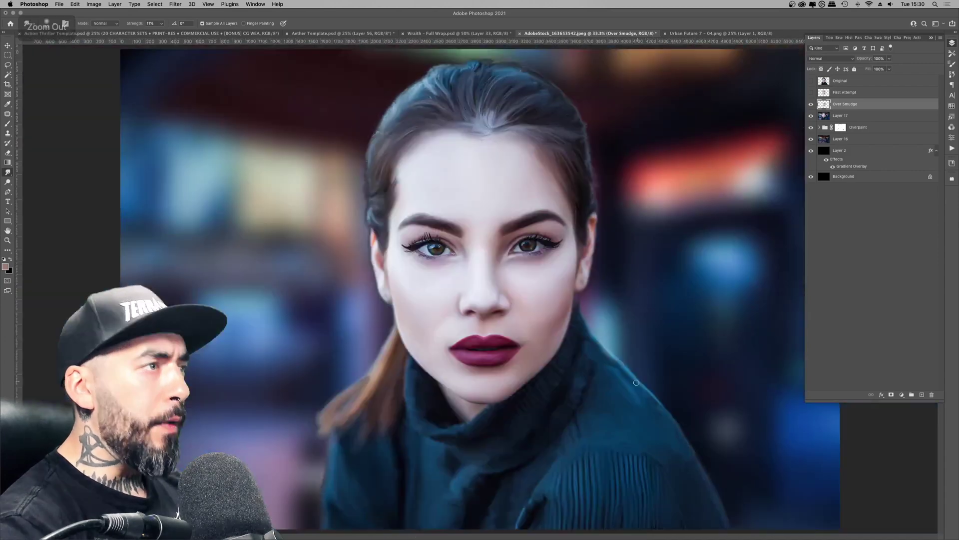
key(super+plus)
key(super+plus)
key(super+plus)
key(bracketright)
key(bracketright)
key(bracketright)
key(bracketright)
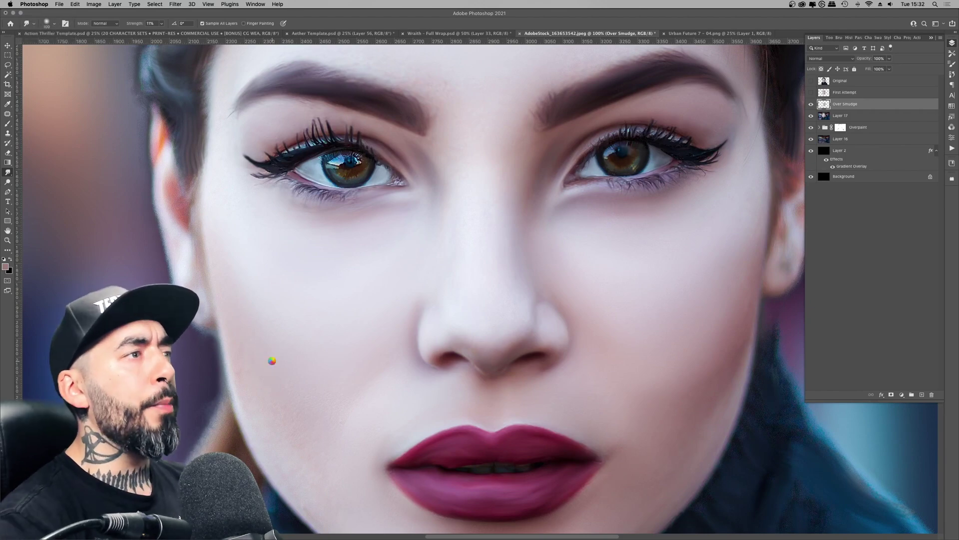
Compare the painting with the Original layer and with Over Smudge hidden, and examine the smudged face up close.
key(super+minus)
key(super+minus)
key(super+minus)
key(super+minus)
click(811, 81)
click(810, 81)
click(810, 104)
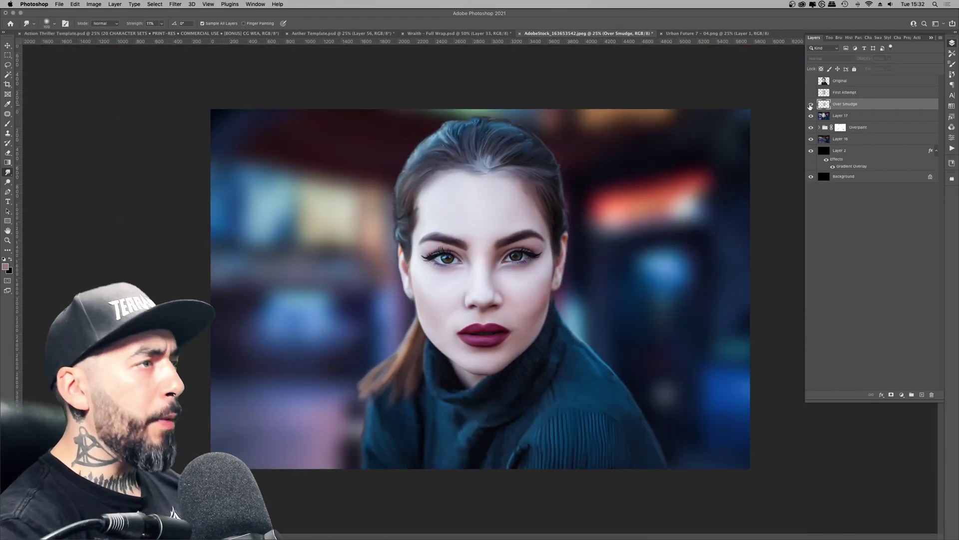
click(811, 104)
key(z)
click(502, 257)
click(503, 257)
click(502, 257)
drag(495, 344, 497, 227)
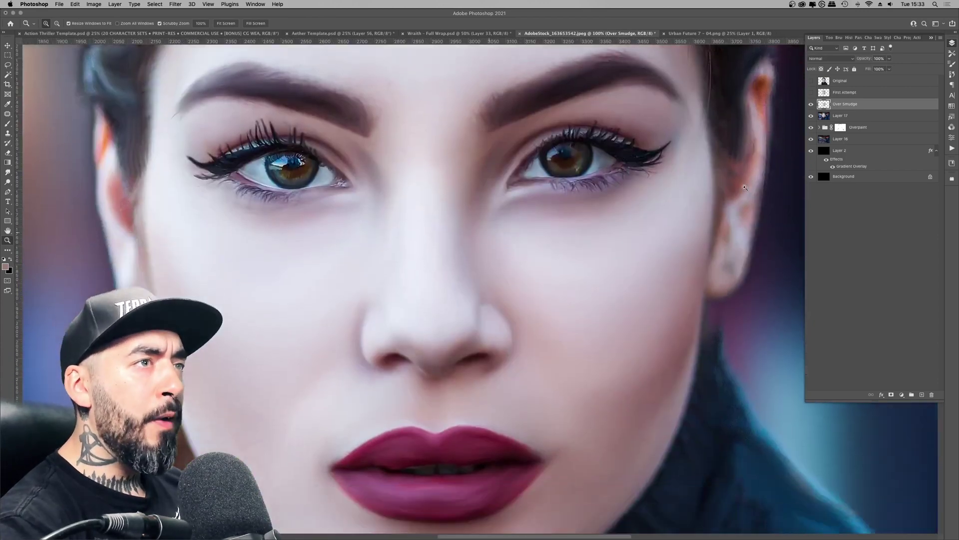
Inspect the smudged and Layer 18 skin around the nose and eyes up close, and check the whole portrait.
right_click(435, 184)
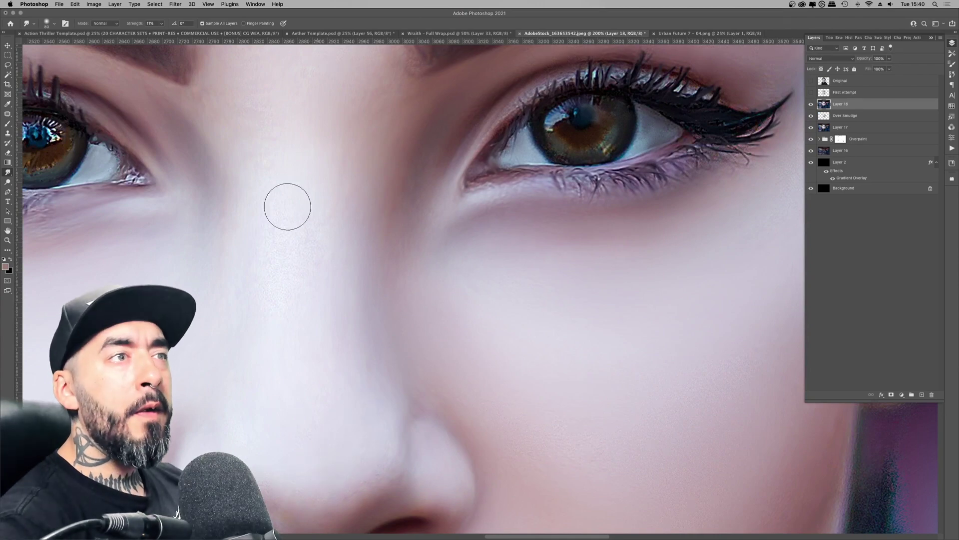
key(super+minus)
key(super+minus)
key(z)
right_click(516, 226)
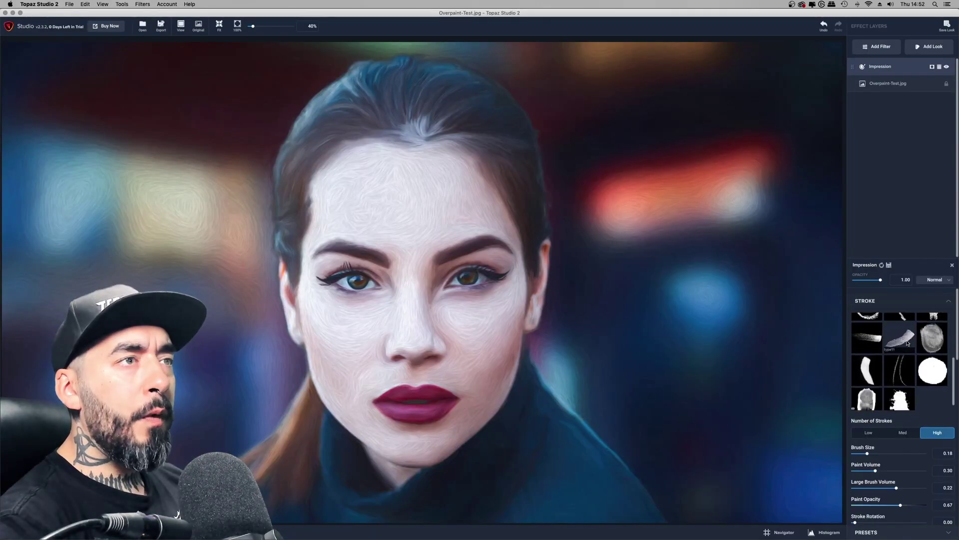
Switch to Topaz Studio 2 and review the Impression filter's stroke, color, lighting and texture settings on Overpaint-Test.jpg.
scroll(889, 400, down, 3)
scroll(872, 318, down, 10)
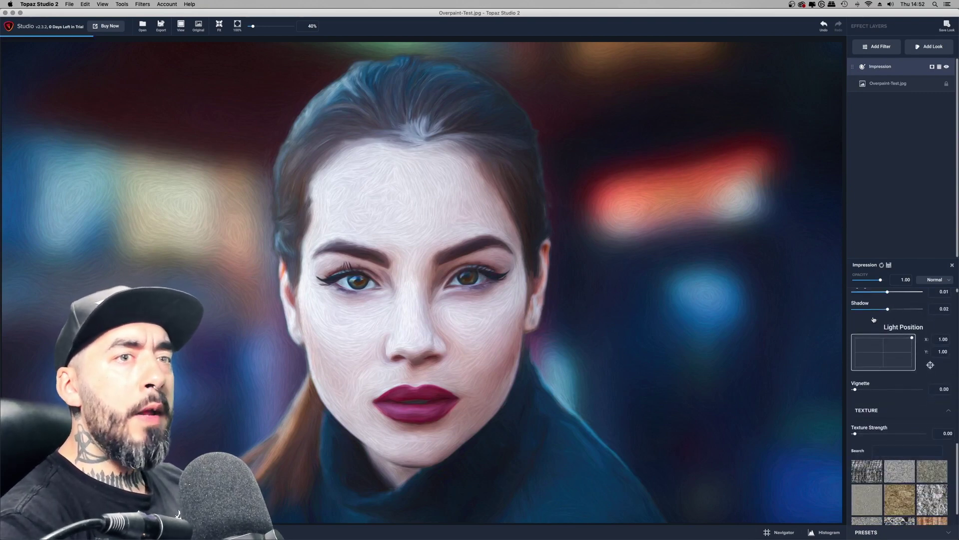
scroll(899, 410, down, 10)
scroll(910, 406, up, 10)
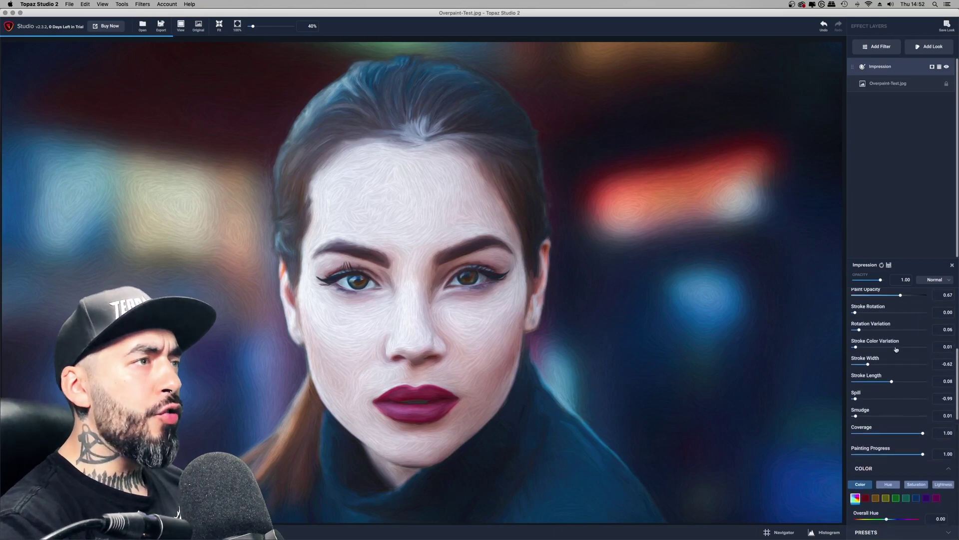
scroll(896, 349, up, 3)
scroll(956, 355, up, 5)
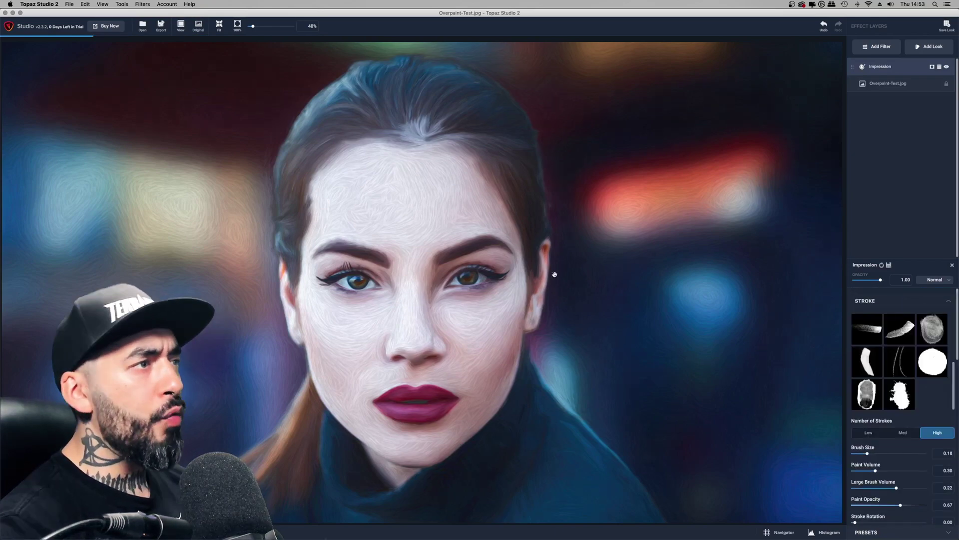
Switch back to Photoshop, try the Topaz Impression layer at 21% opacity over the face, and check the full portrait.
key(super+Tab)
key(super+Tab)
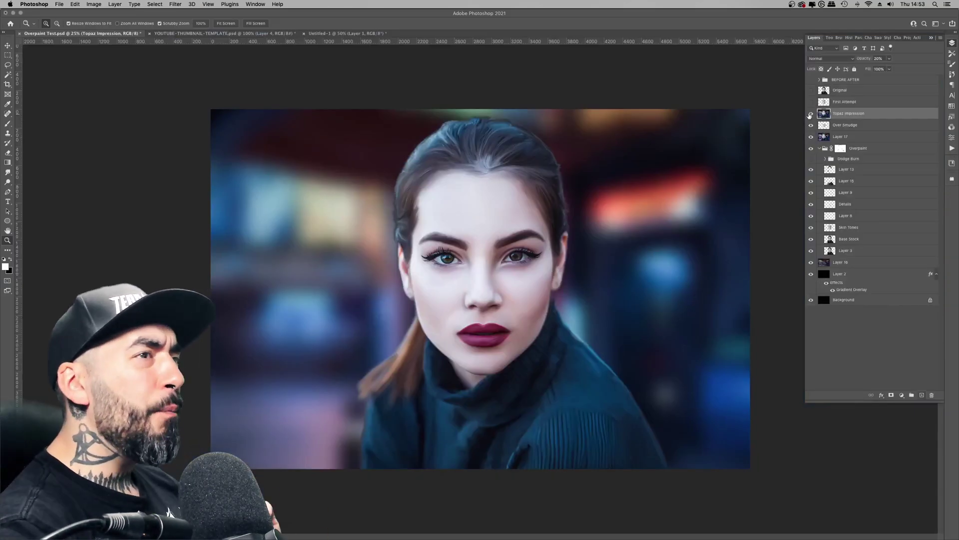
mouse_move(501, 254)
mouse_down()
mouse_move(724, 175)
mouse_move(890, 64)
mouse_move(940, 65)
mouse_move(889, 69)
mouse_up()
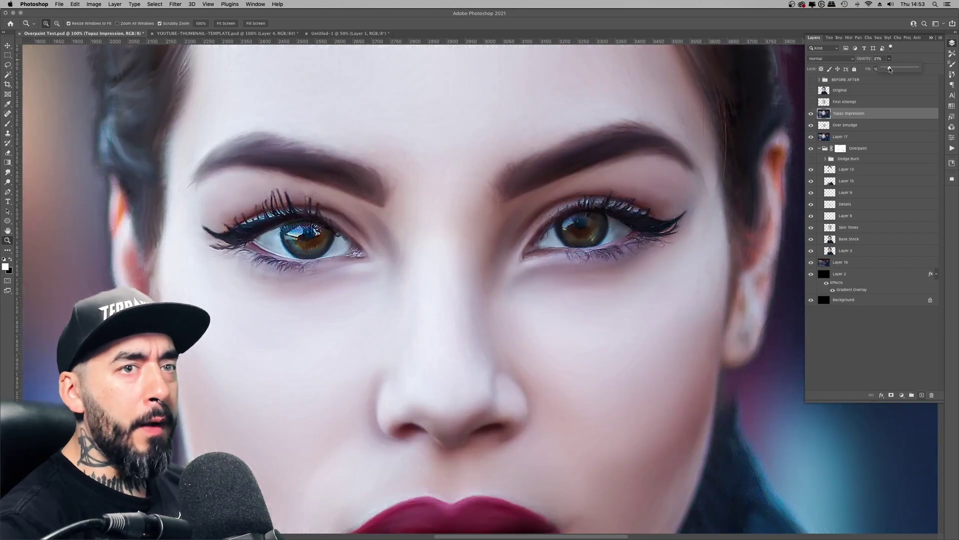
click(472, 338)
right_click(484, 277)
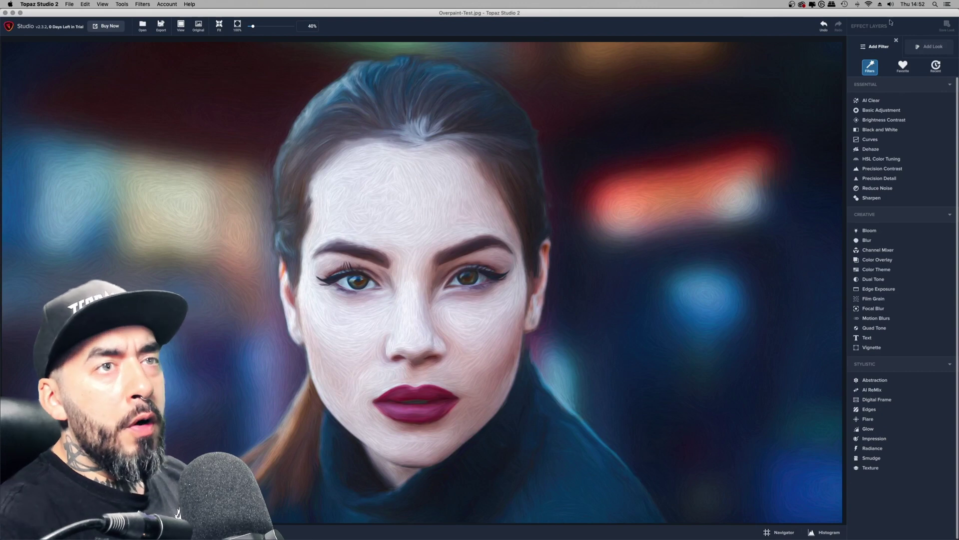
In Topaz Studio 2, close the filter list and look through Impression's brush shapes, stroke values and texture options.
click(896, 40)
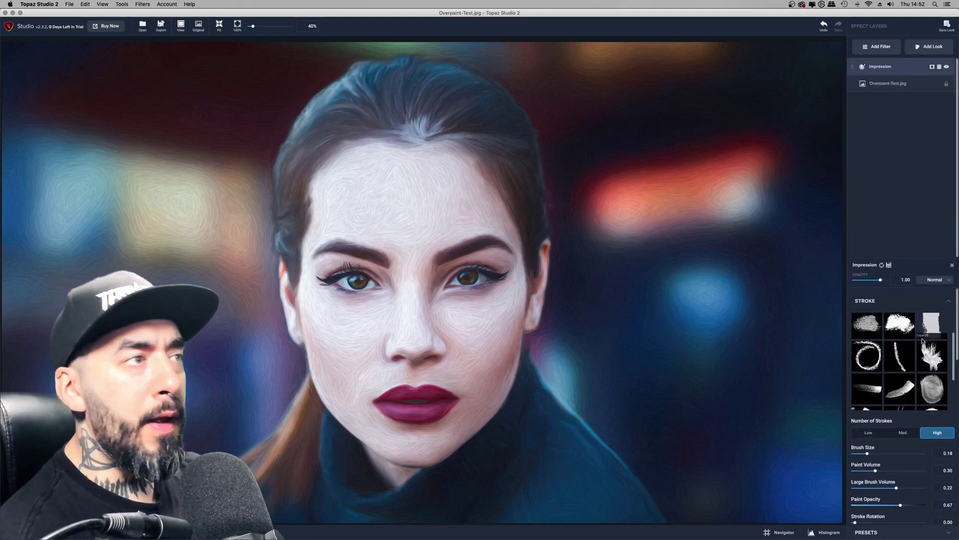
scroll(907, 342, down, 10)
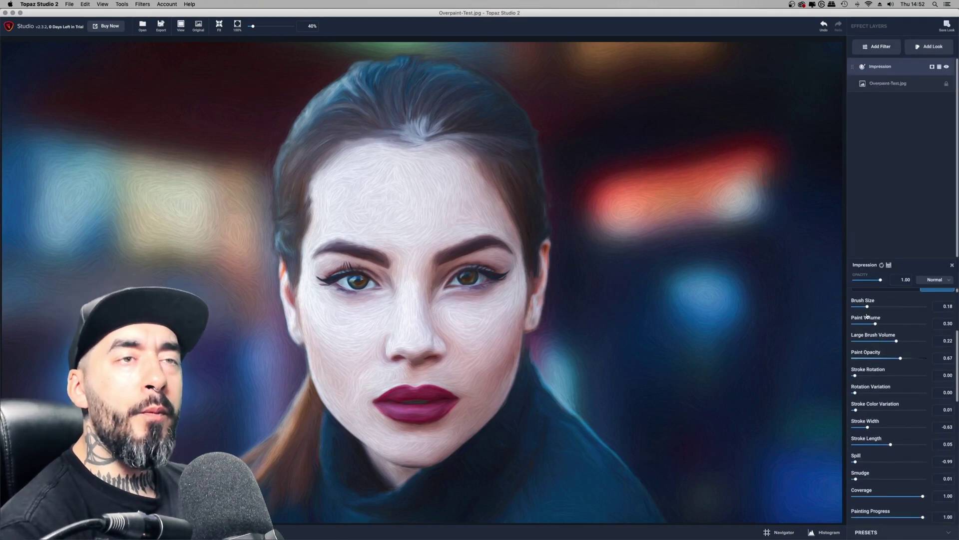
scroll(874, 320, down, 10)
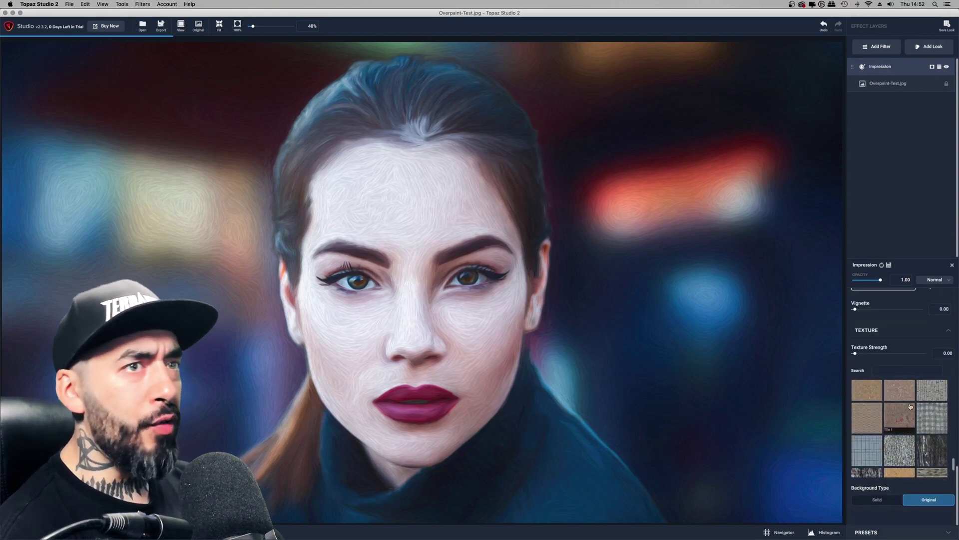
scroll(892, 380, up, 10)
scroll(885, 327, up, 5)
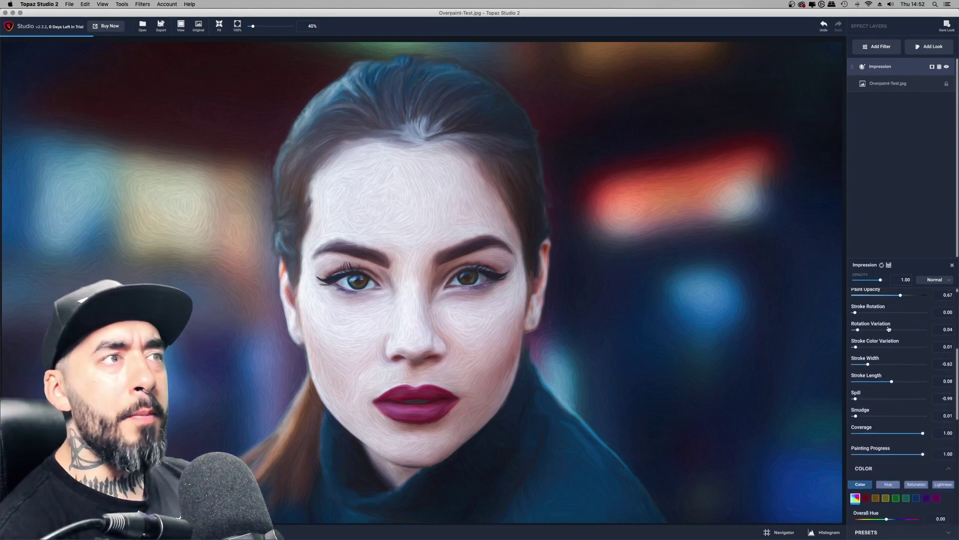
drag(956, 354, 945, 289)
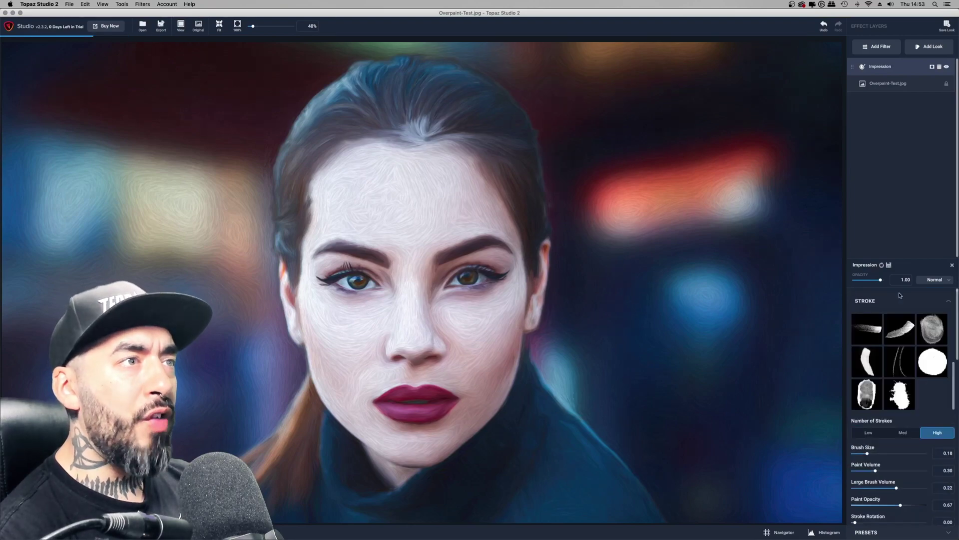
Switch to Photoshop, set the Topaz Impression layer's opacity to 20% while viewing the face up close, and check the full portrait.
key(super+Tab)
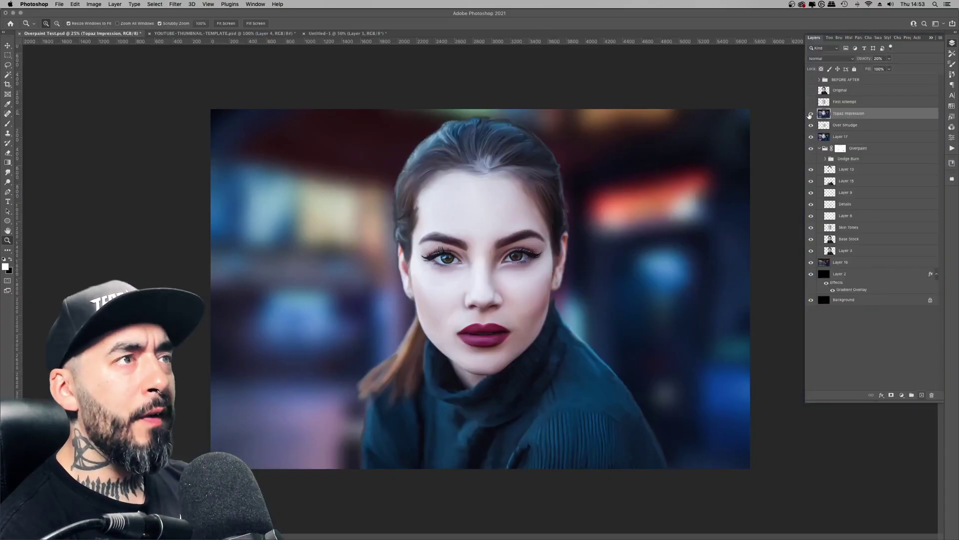
drag(495, 264, 604, 260)
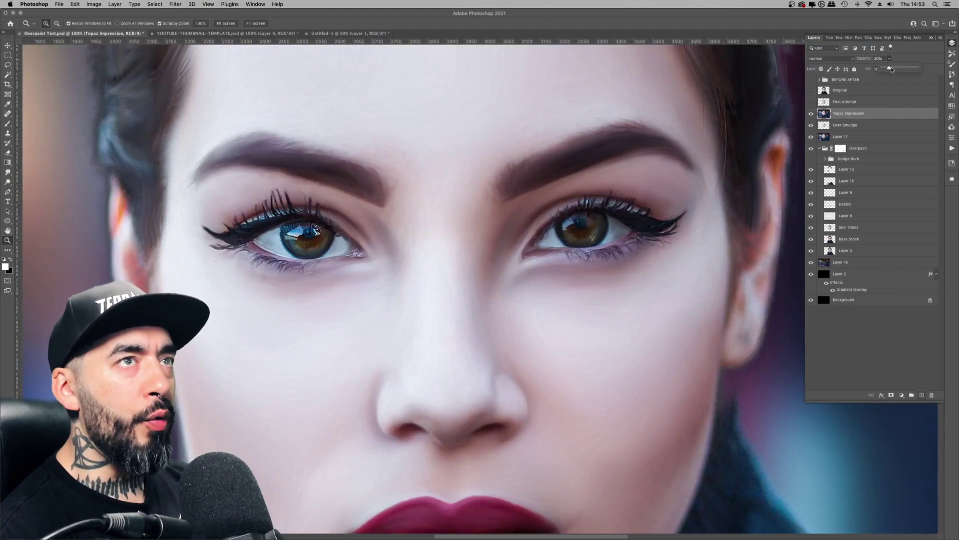
drag(917, 68, 888, 69)
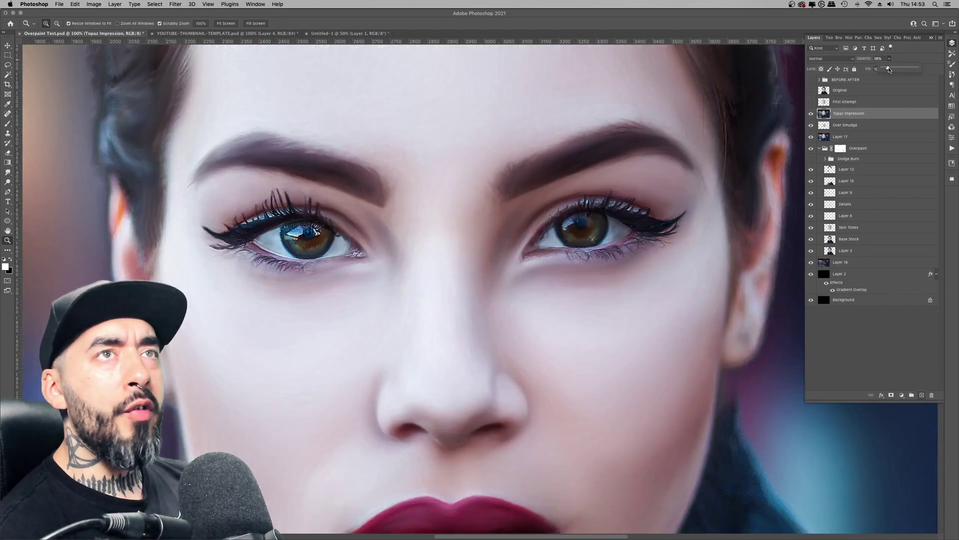
click(473, 340)
right_click(477, 273)
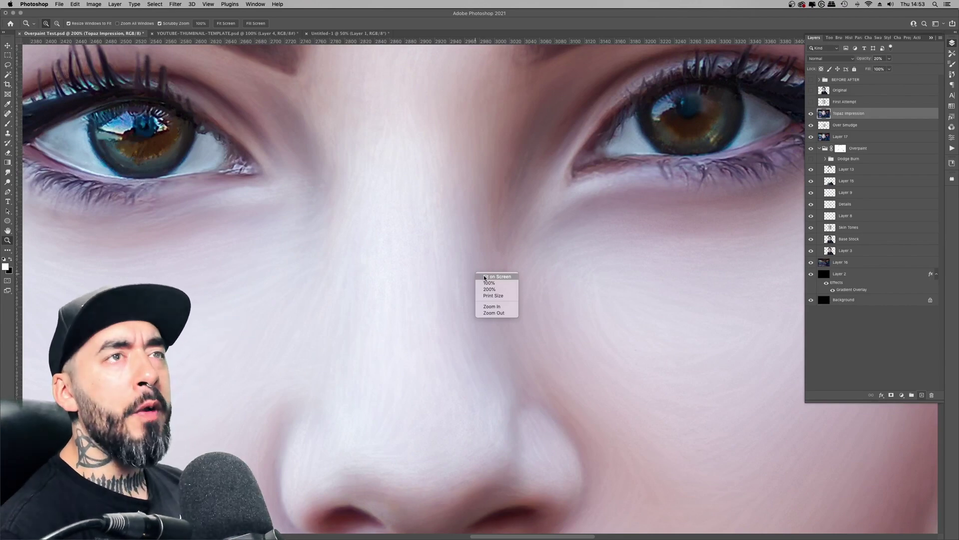
click(485, 277)
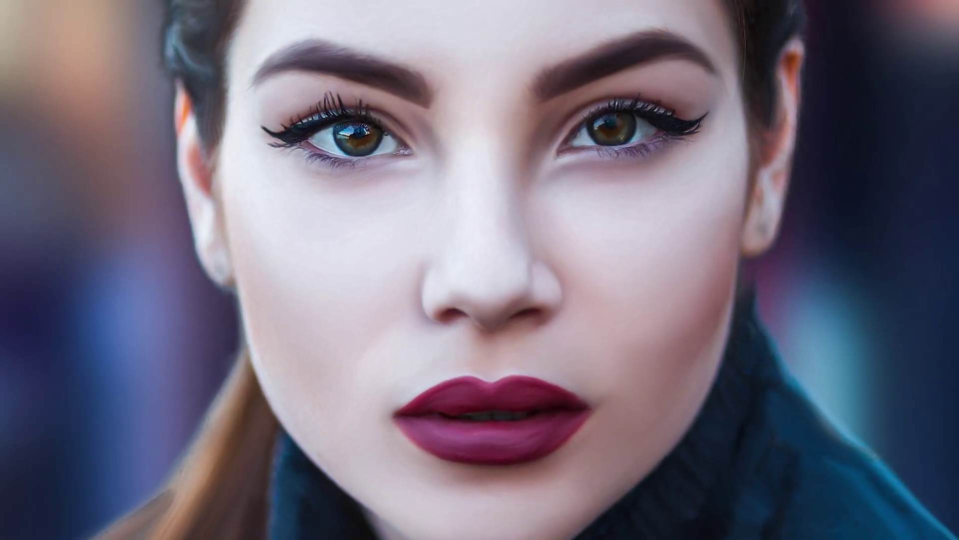